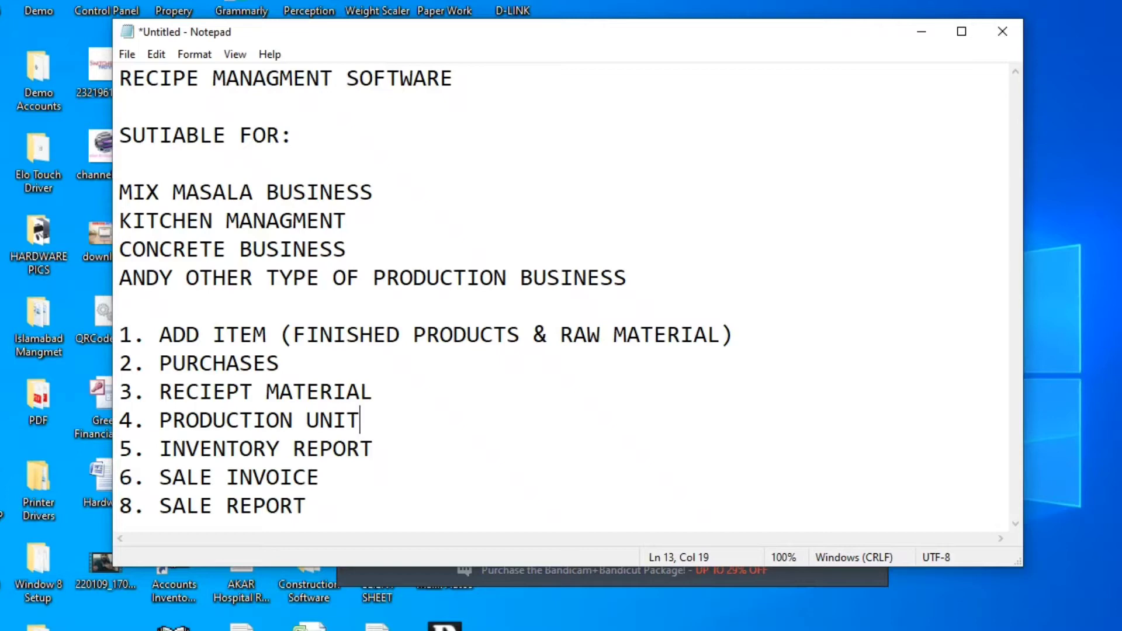
Step: Minimize the notes and screen recorder windows, and bring the open Demo Software folder to the front
mouse_move(701, 630)
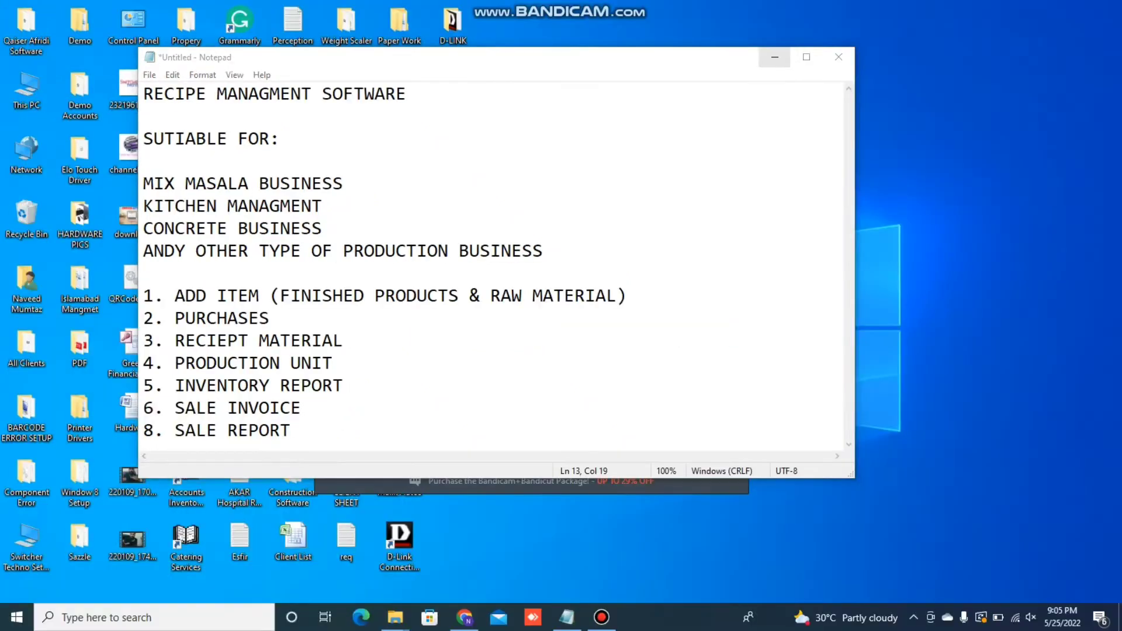
click(774, 57)
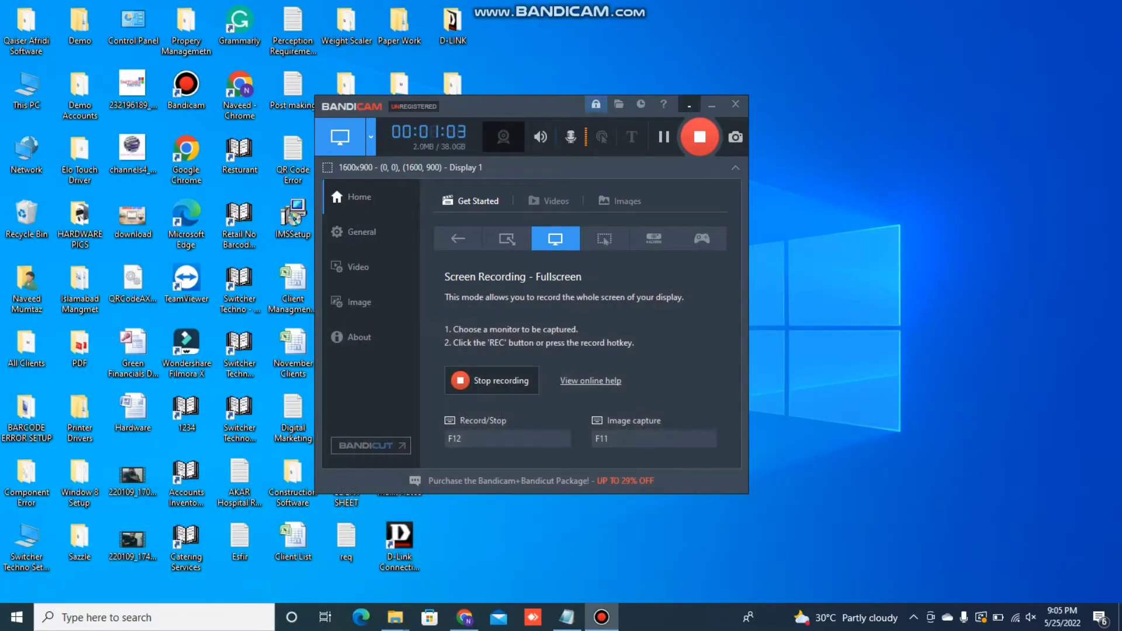
click(712, 105)
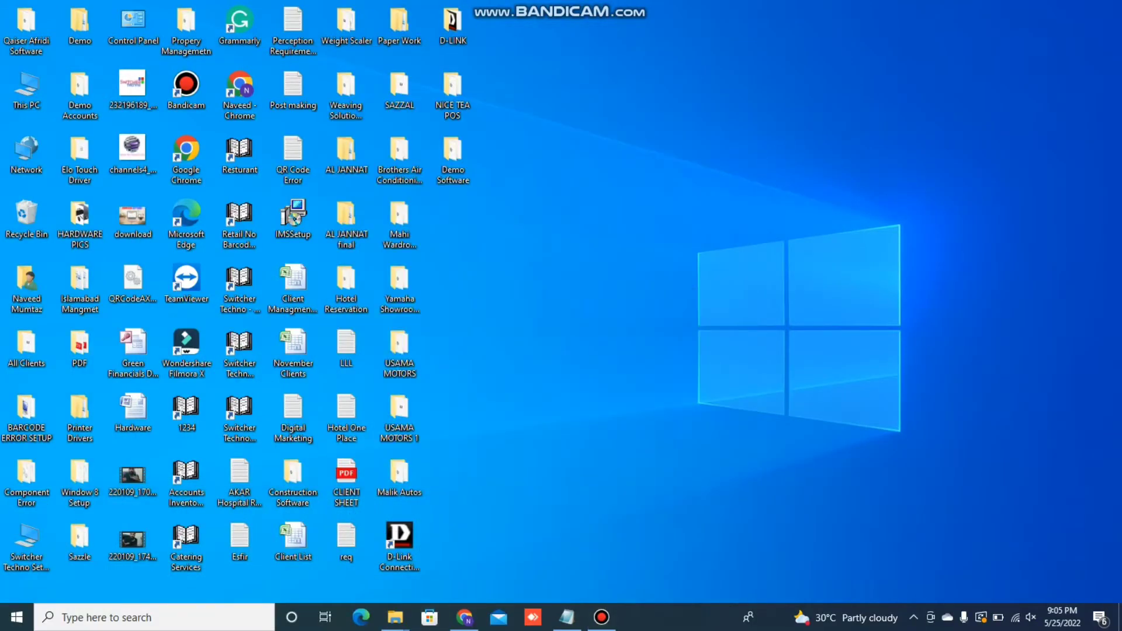
mouse_move(395, 617)
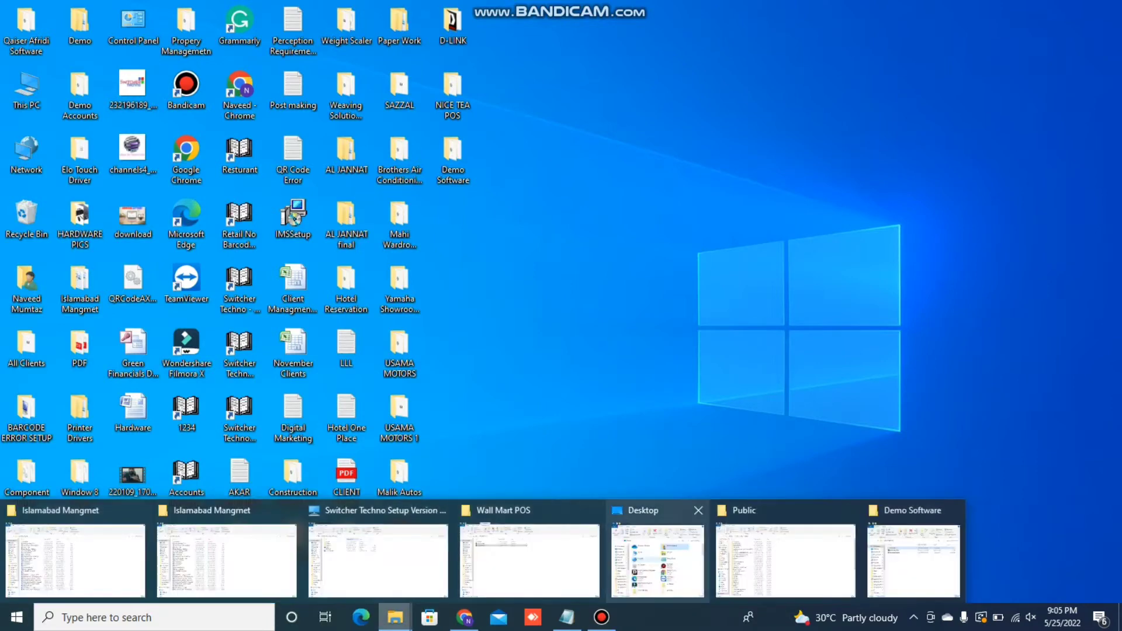
click(913, 558)
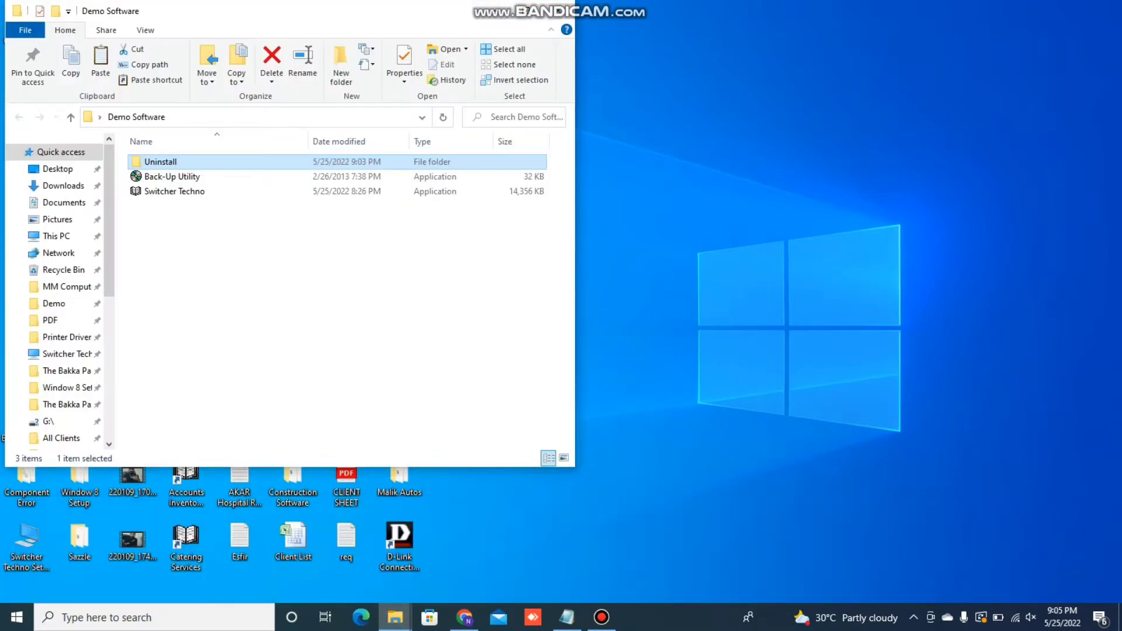
Step: Launch the Switcher Techno application from the Demo Software folder, keeping the screen recorder window minimized
click(174, 192)
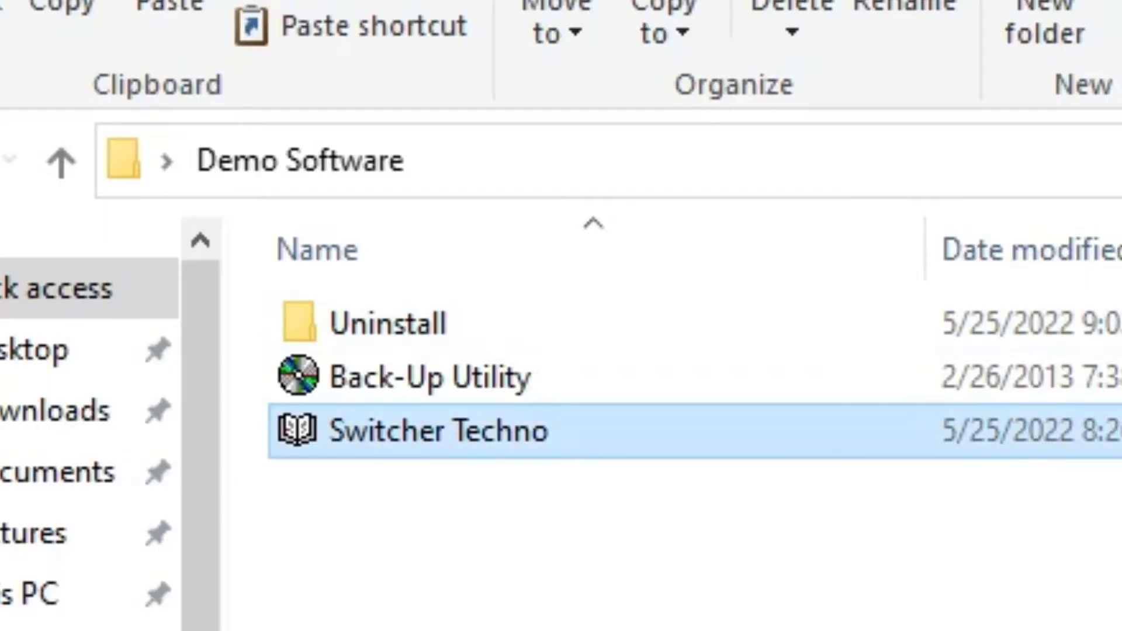
click(602, 617)
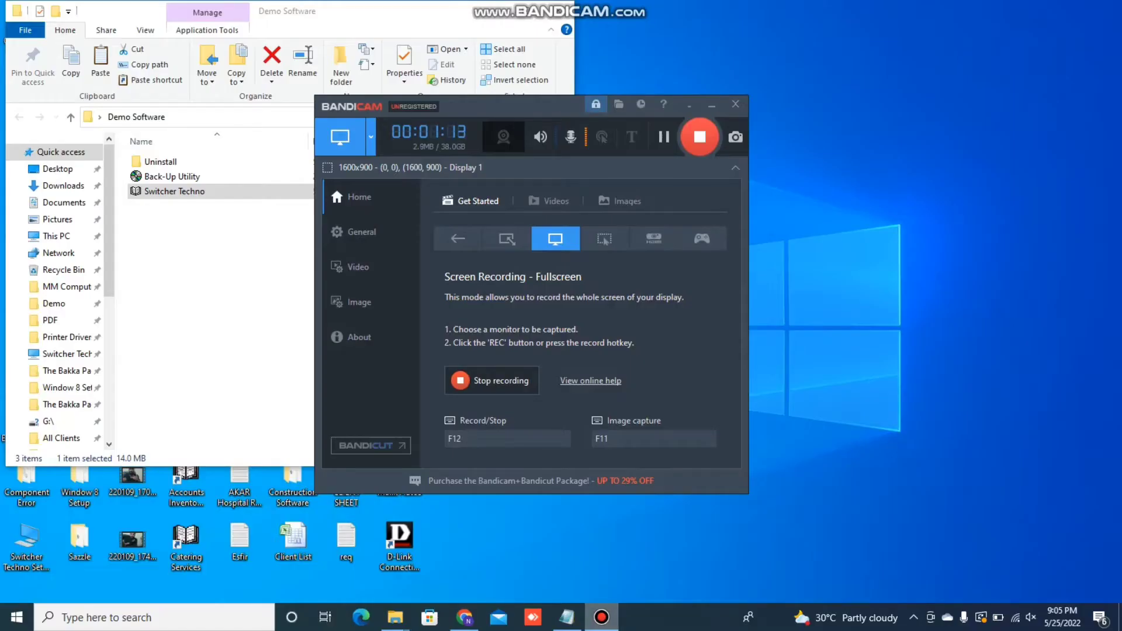
click(712, 105)
double_click(174, 191)
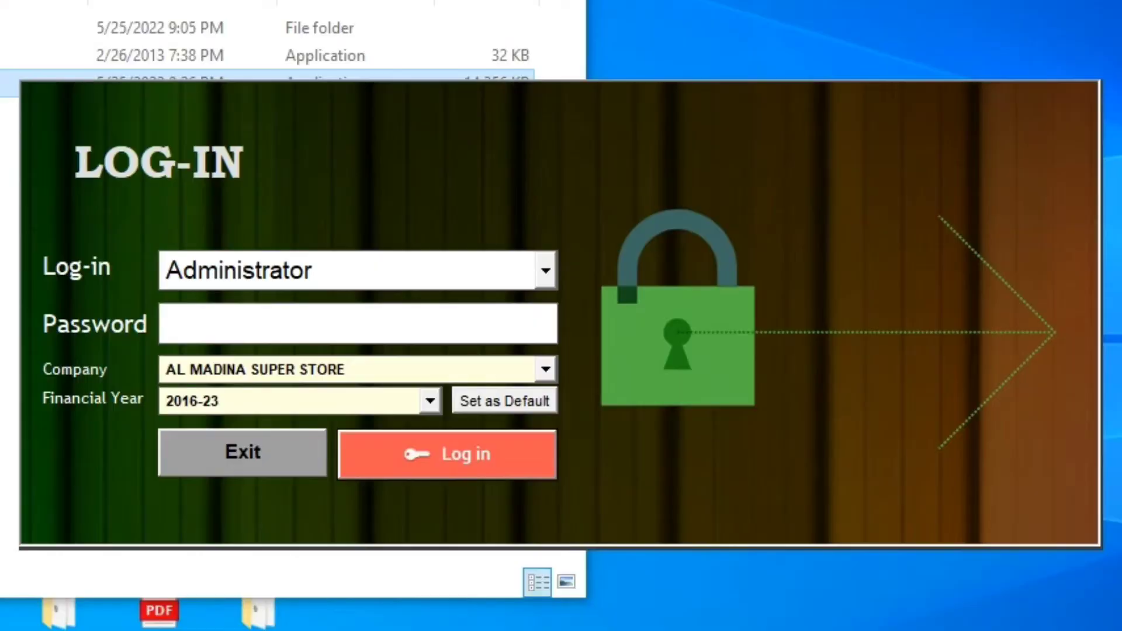
Step: Log in as Administrator with the account password, keeping company AL MADINA SUPER STORE and financial year 2016-23
click(553, 291)
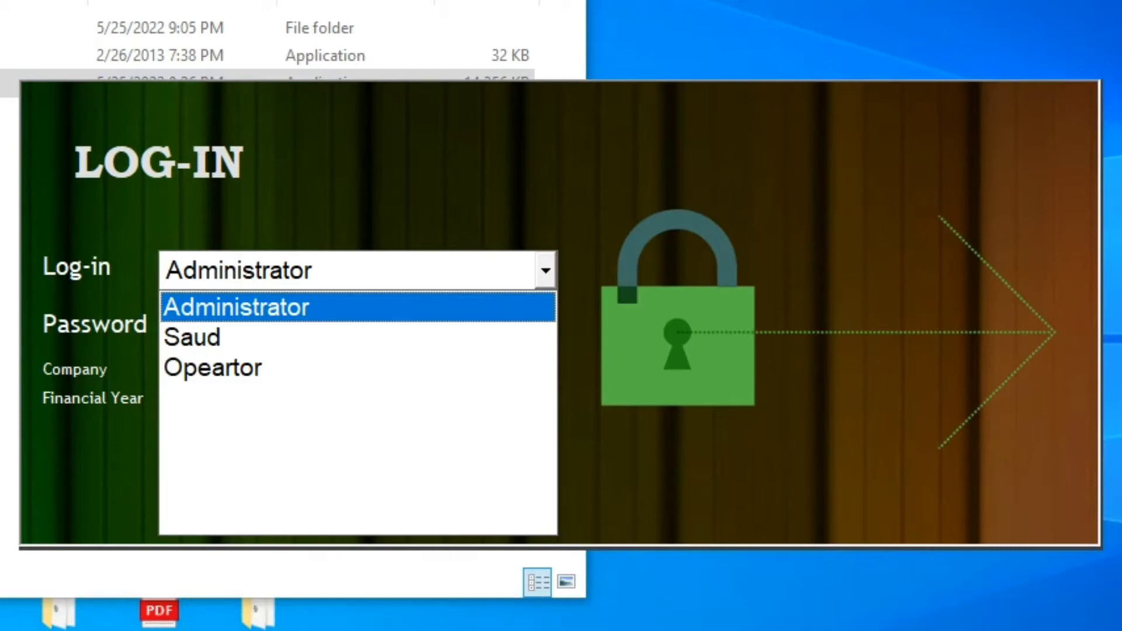
key(Return)
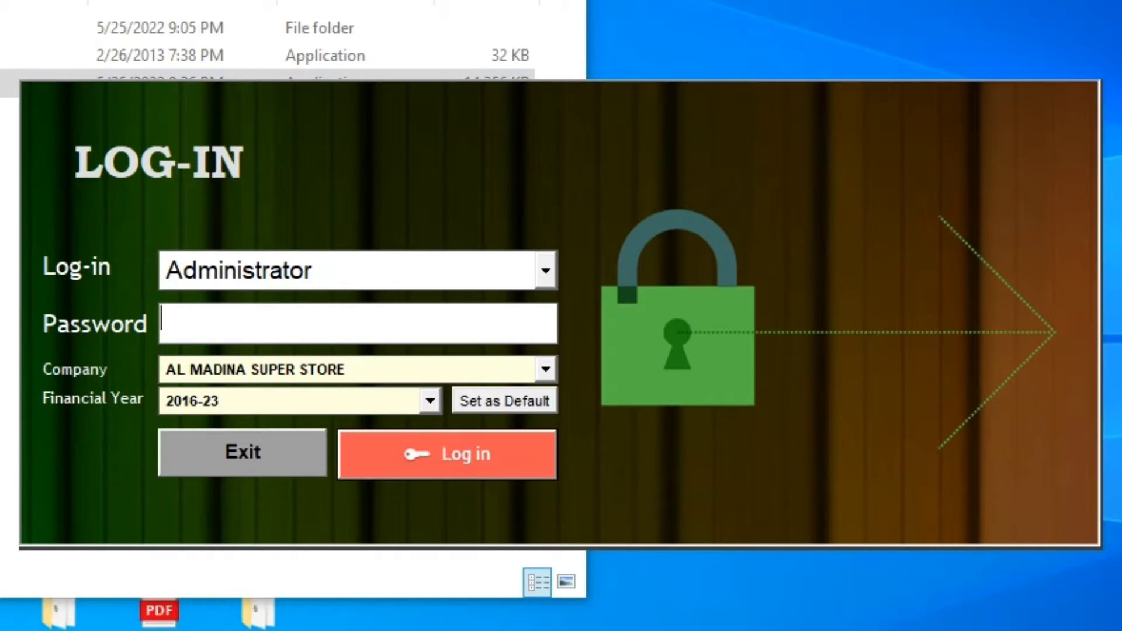
text(xxxxx)
key(Return)
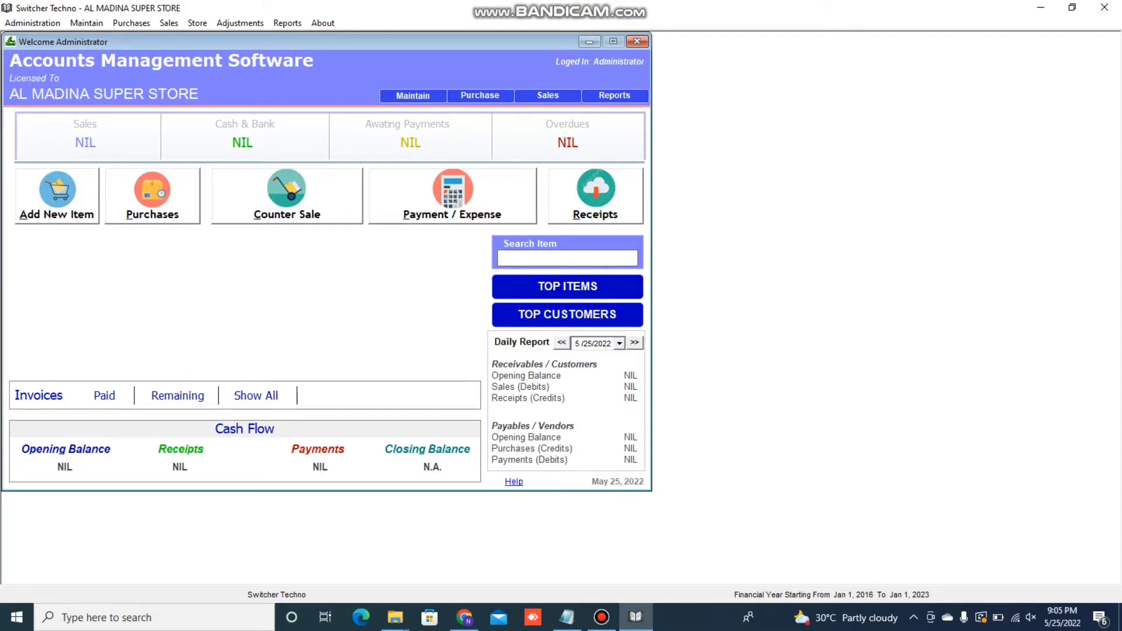
Step: Check the ADD ITEM line for finished products and raw material in the Notepad outline, and return to Switcher Techno
click(566, 617)
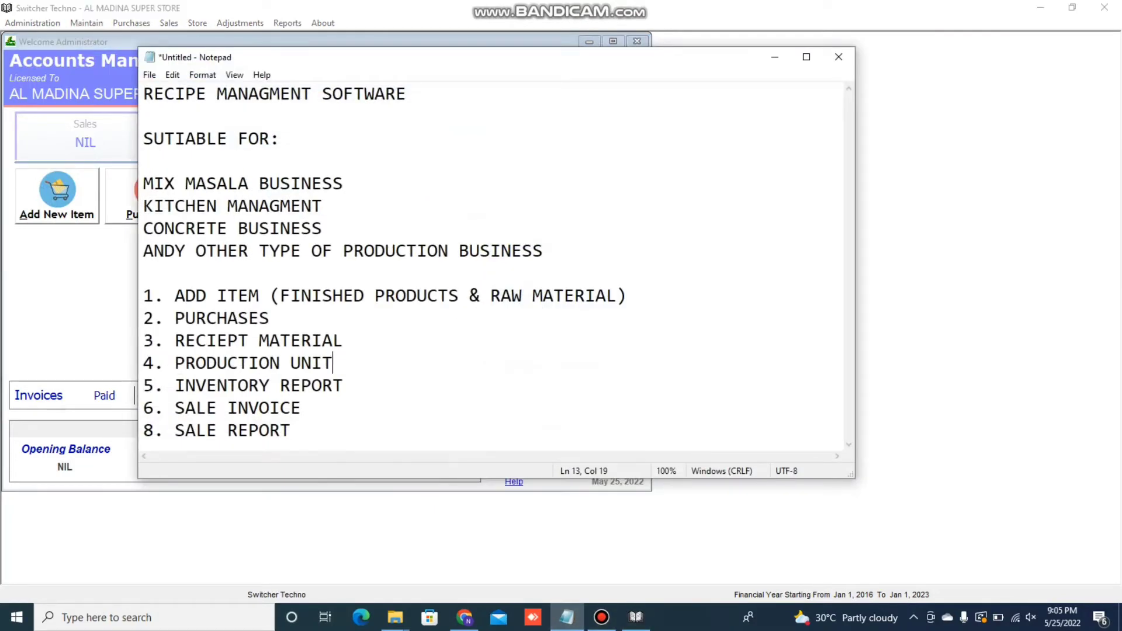
drag(174, 296, 627, 296)
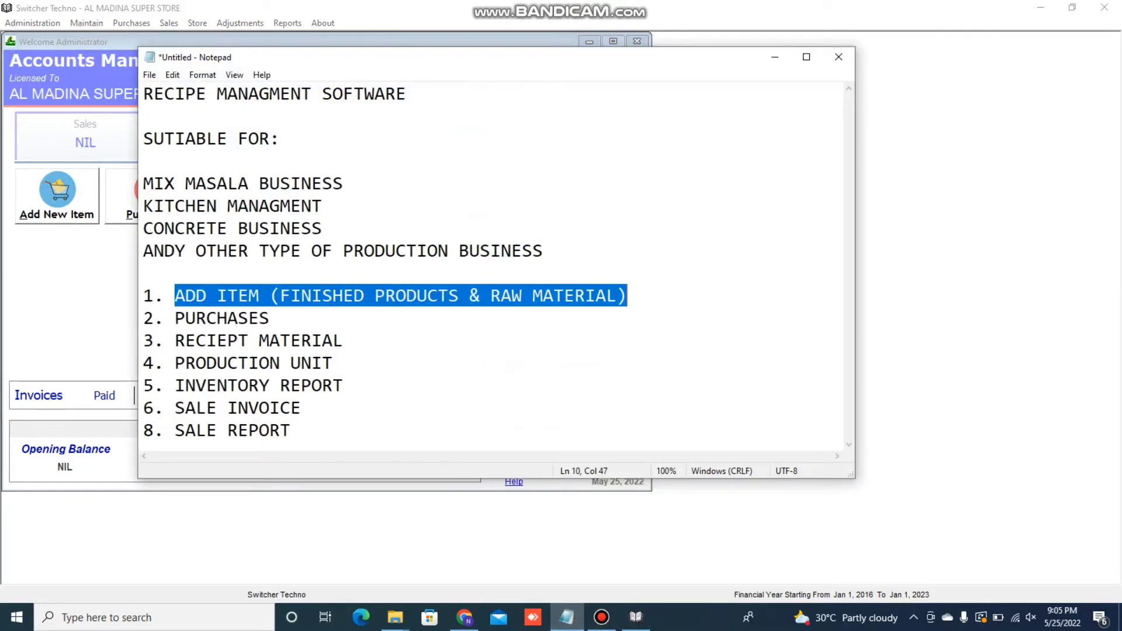
key(alt+Tab)
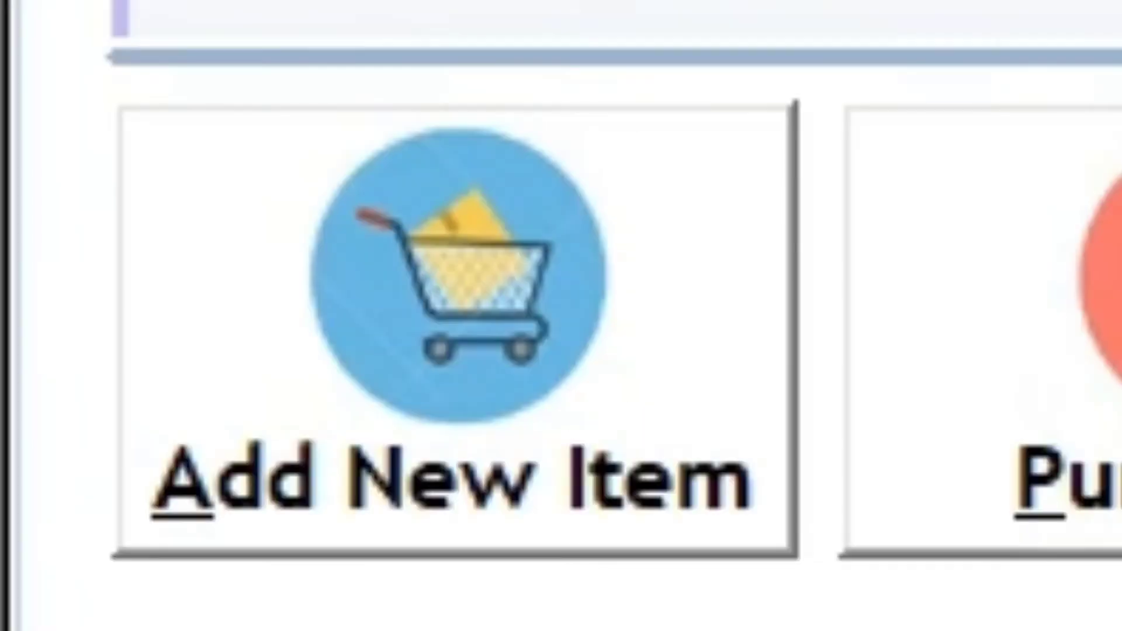
Step: Open the Chart of Inventory and add the main category RAW MATERIALS with code 001
click(57, 196)
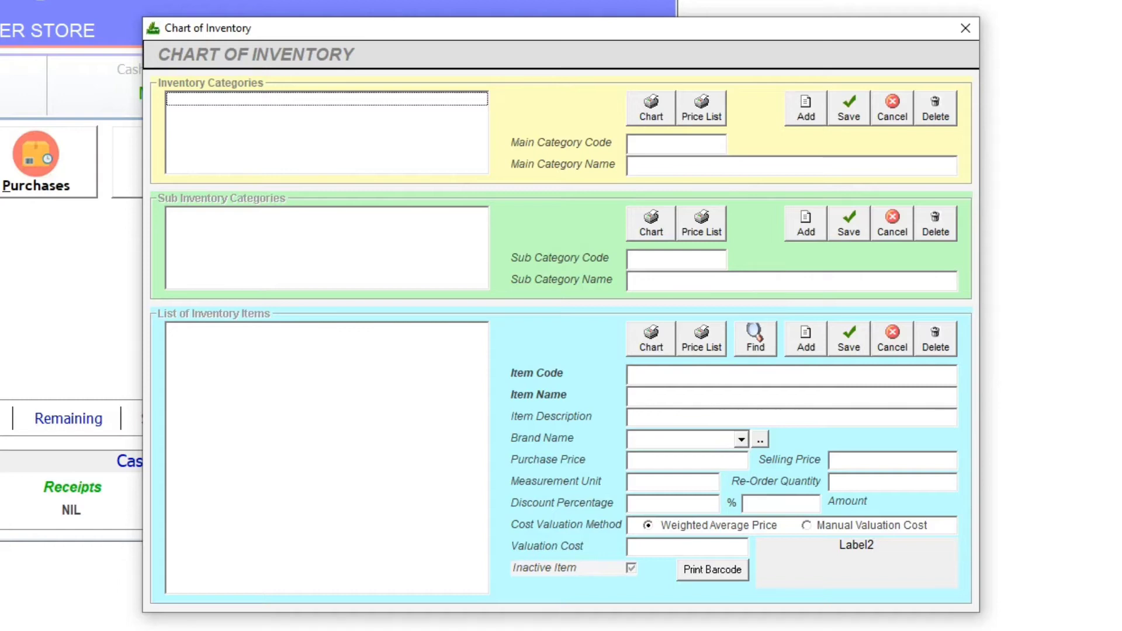
click(805, 108)
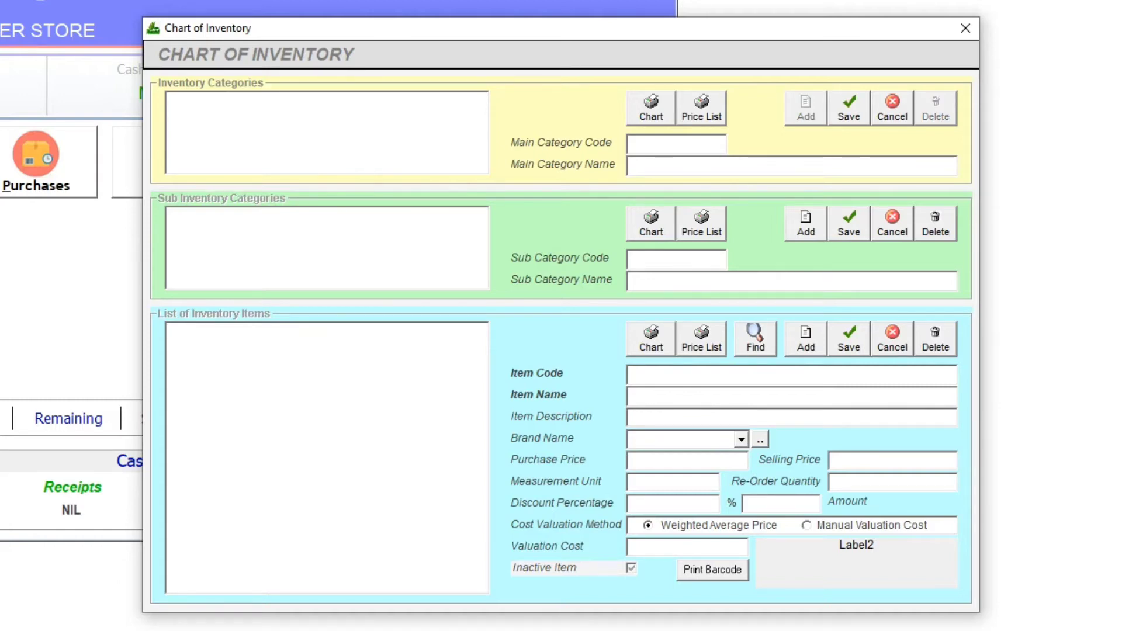
text(001)
key(Tab)
text(RAW MATER)
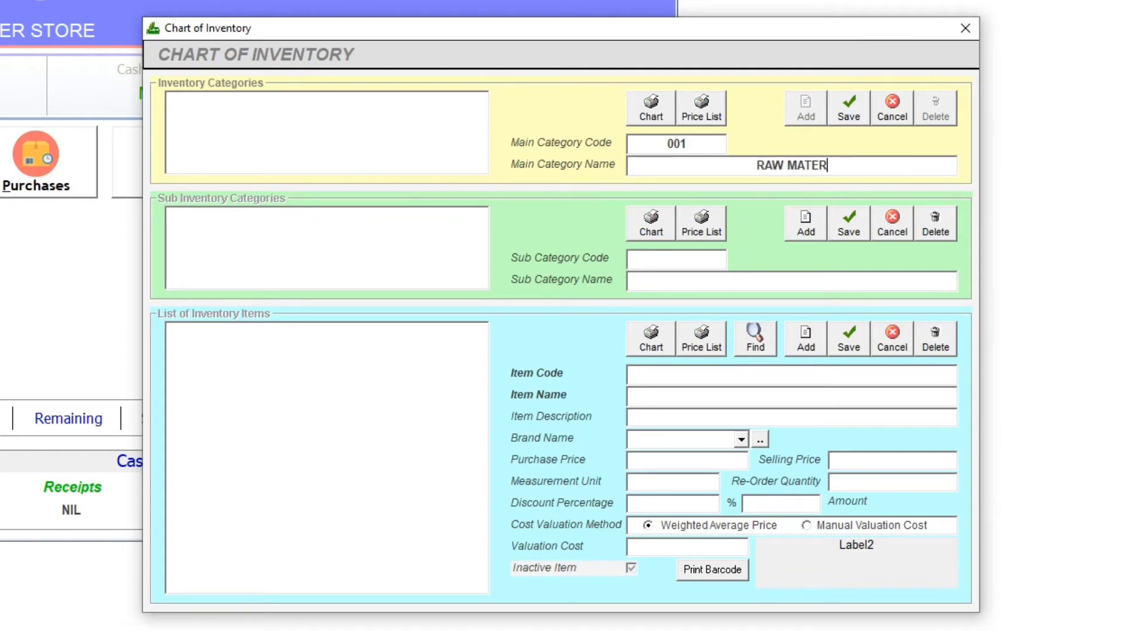
text(IALS)
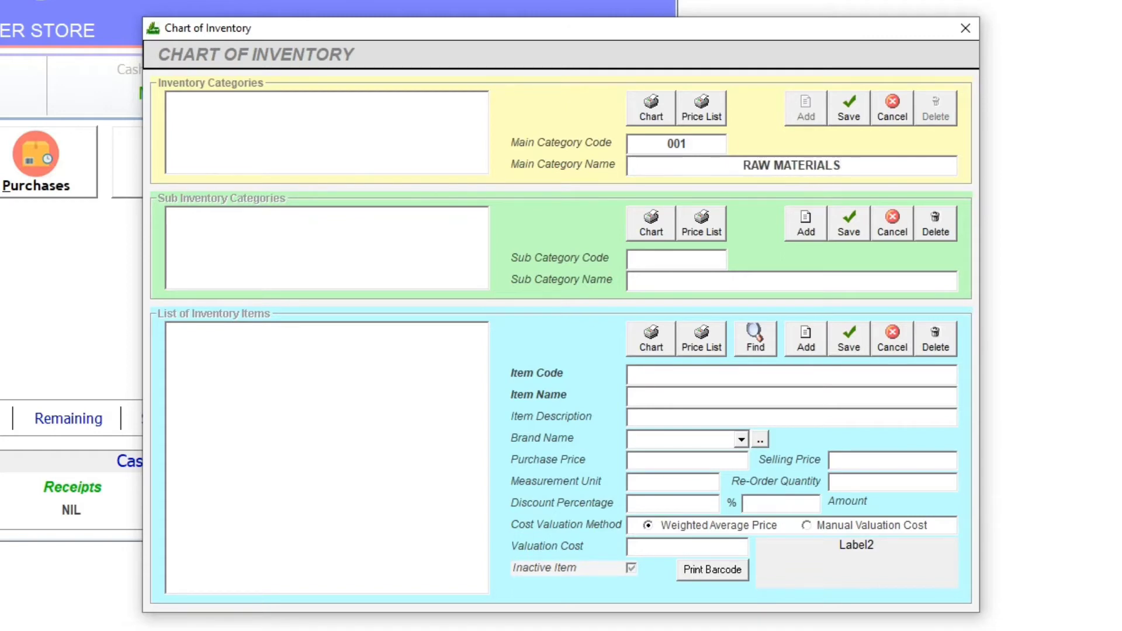
key(Return)
Step: Add a second main inventory category named FINISHED PRODUCTS with code 002
key(Insert)
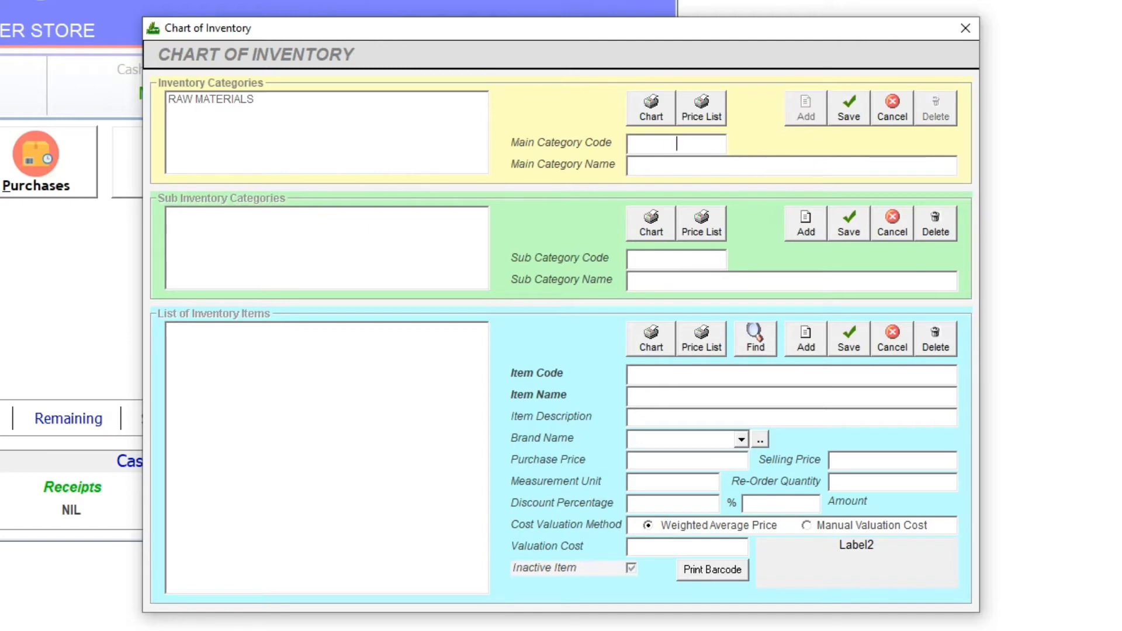
text(002)
key(Return)
text(FINISHED )
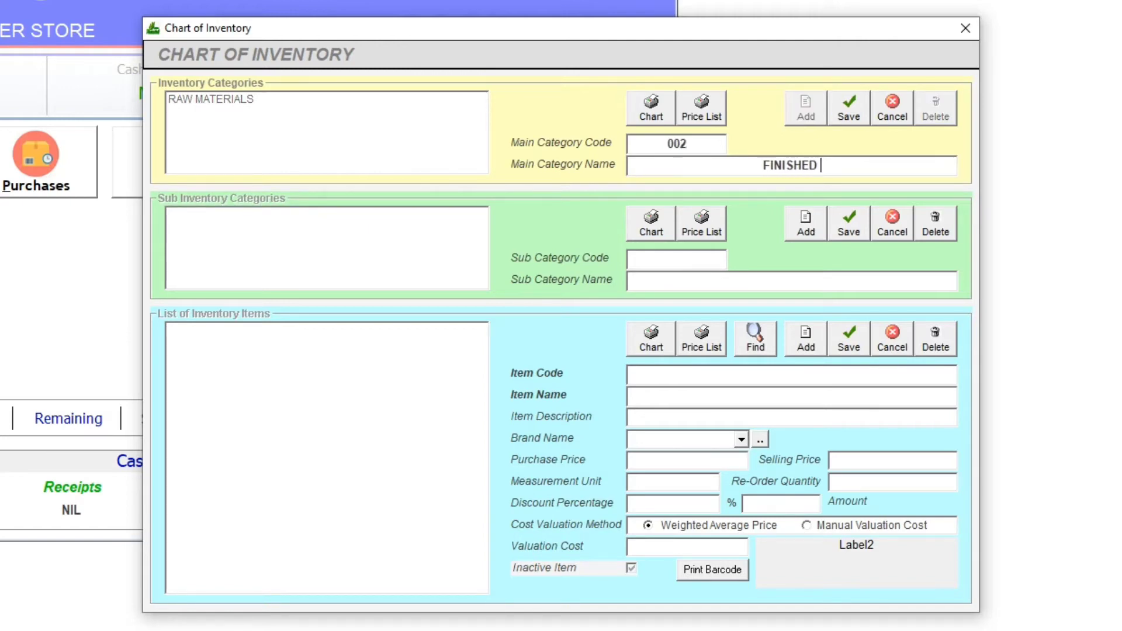
text(PRODUCTS)
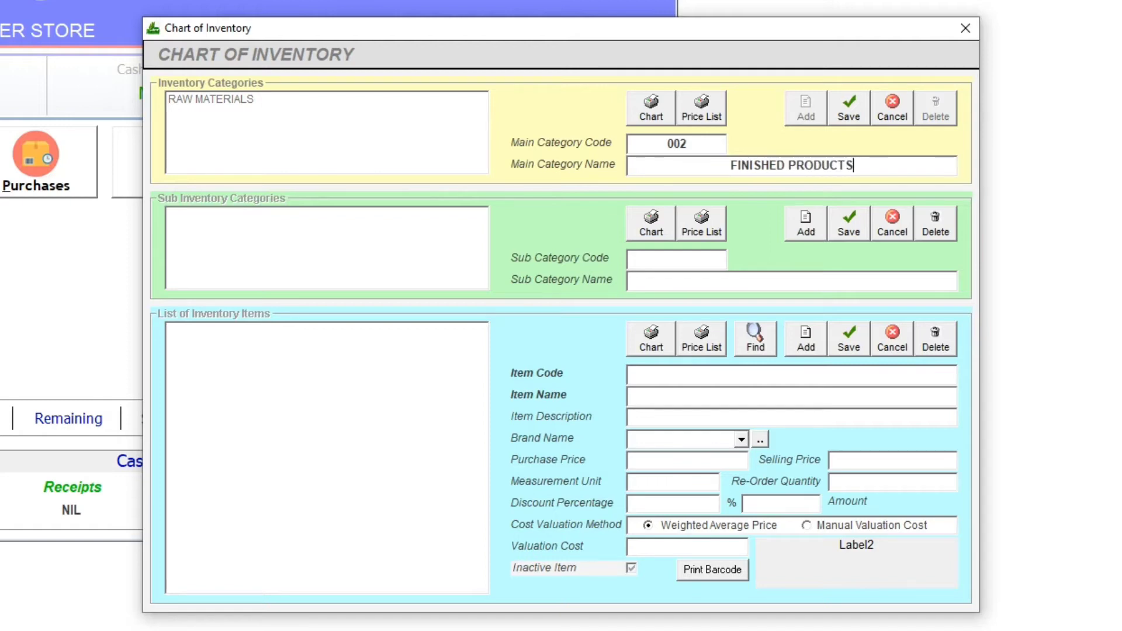
key(Return)
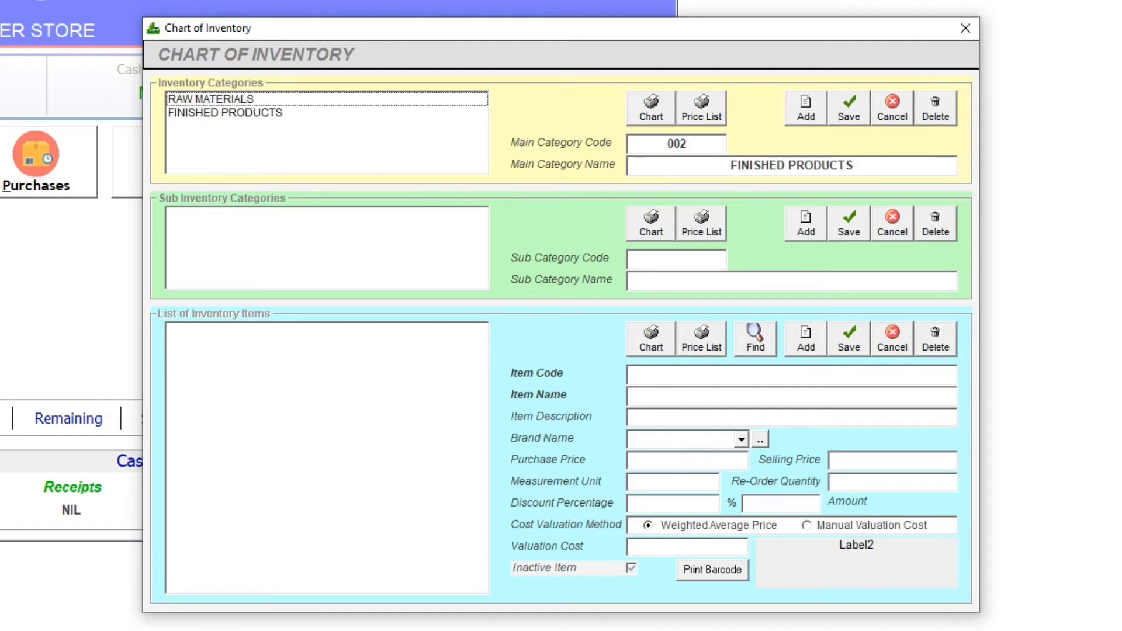
Step: Create and save the sub category MASALA under the RAW MATERIALS main category
key(Down)
key(Up)
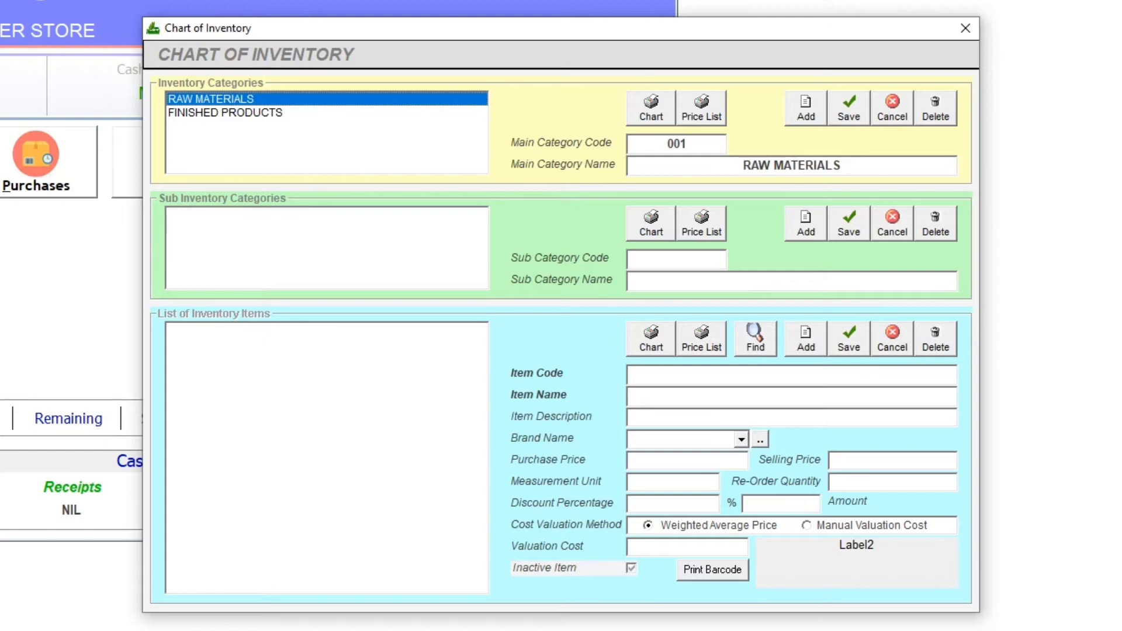
click(806, 223)
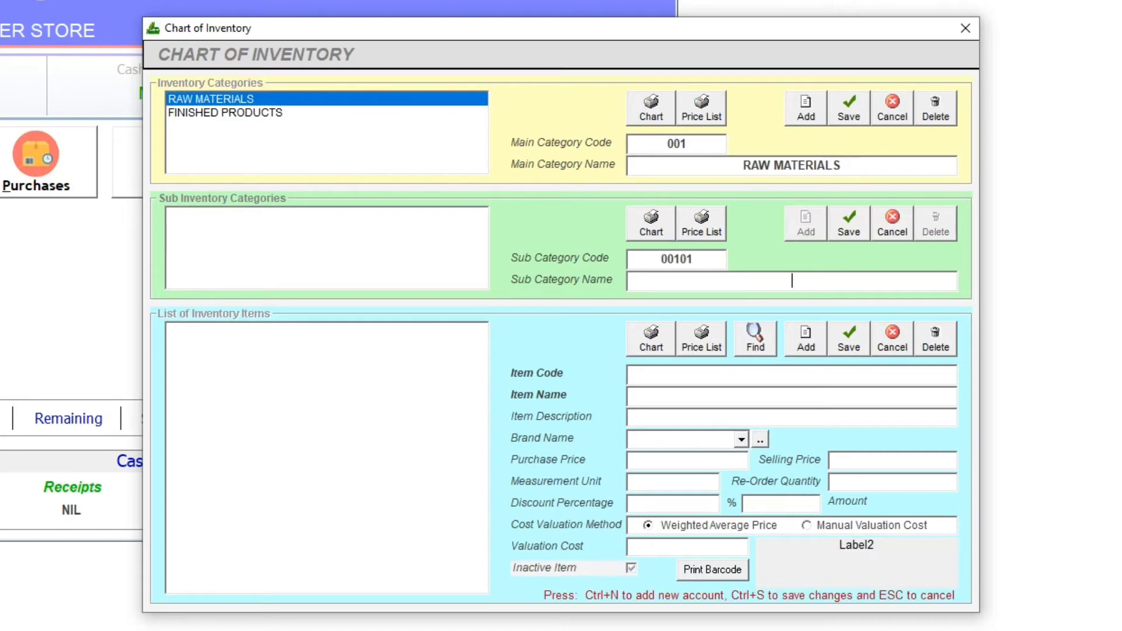
text(MASALA)
key(Return)
key(ctrl+s)
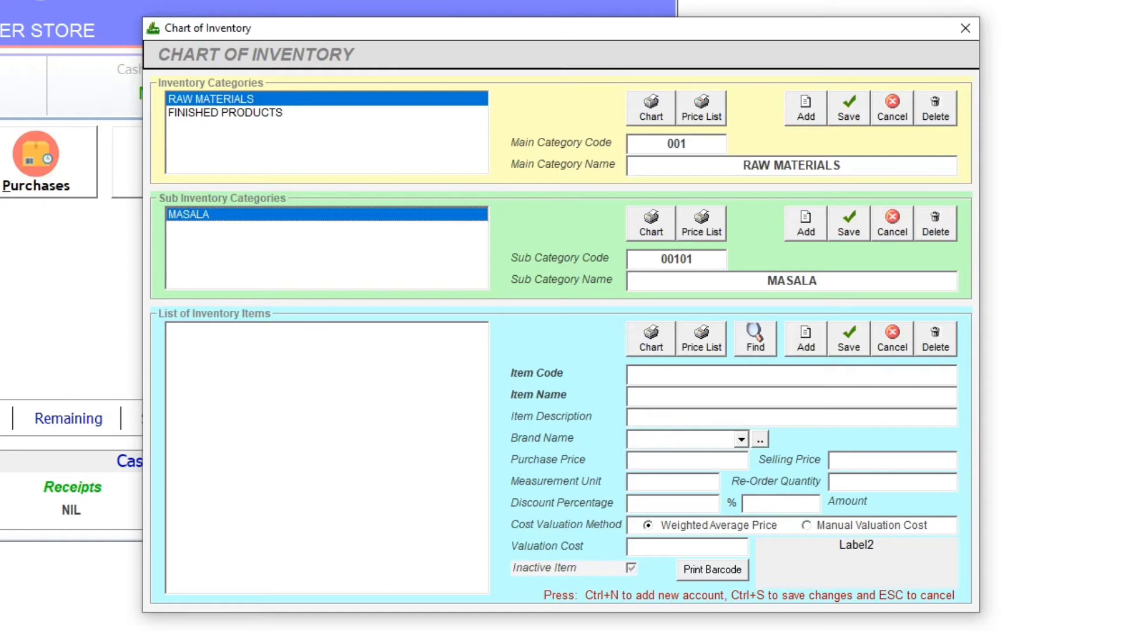
Step: Add the item MASAL A under the MASALA sub category with measurement unit Kgs and re-order quantity 120, and save it
click(806, 339)
key(Tab)
text(M)
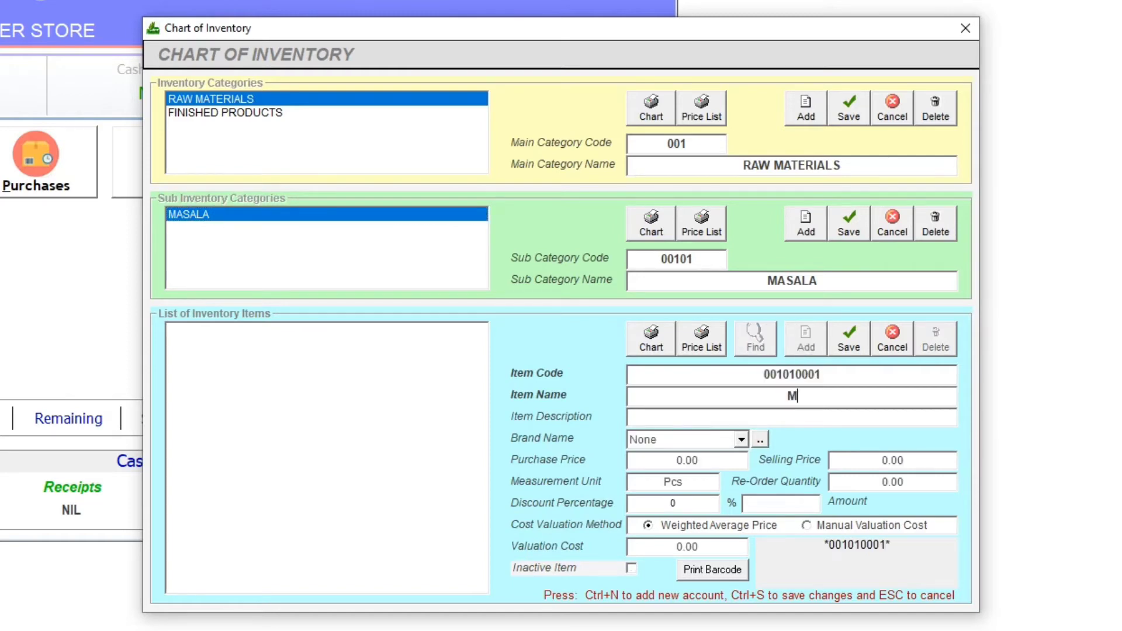
text(ASAL A)
key(Tab)
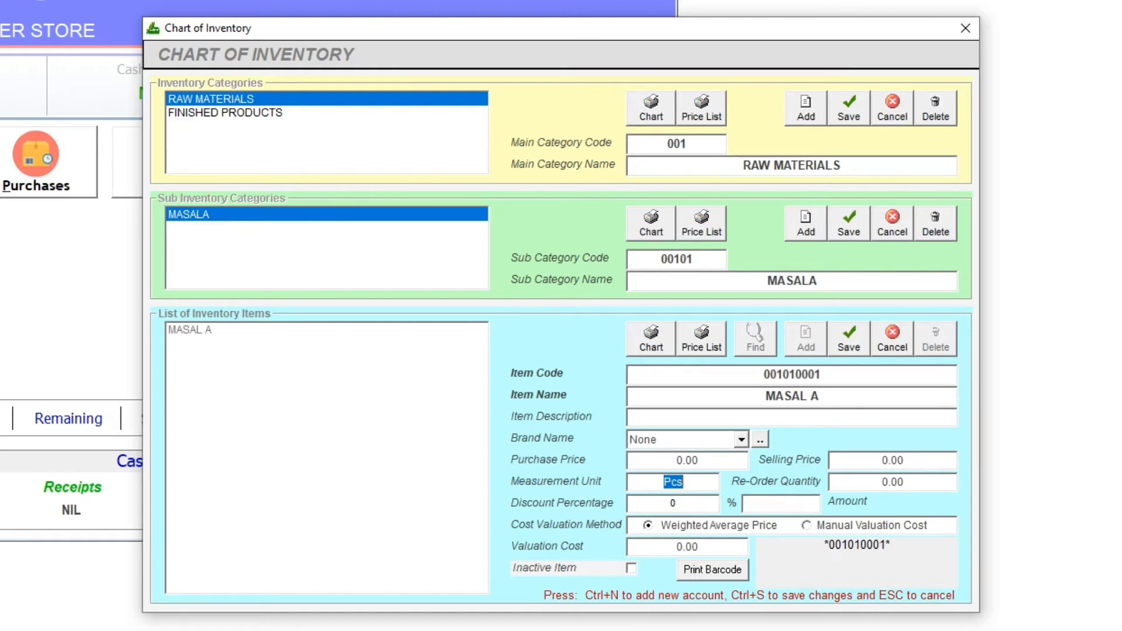
text(Kgs)
key(Tab)
key(BackSpace)
text(120)
key(ctrl+s)
Step: Start a new inventory item in the MASALA sub category and name it MASAL B
key(ctrl+n)
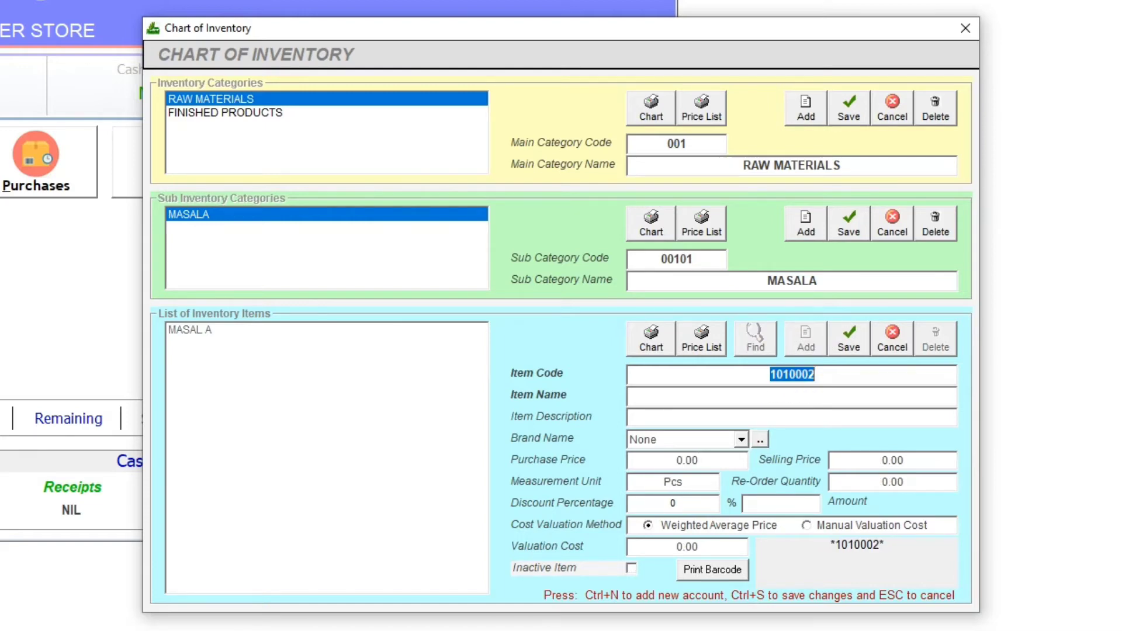
key(Tab)
text(ma)
key(BackSpace)
key(BackSpace)
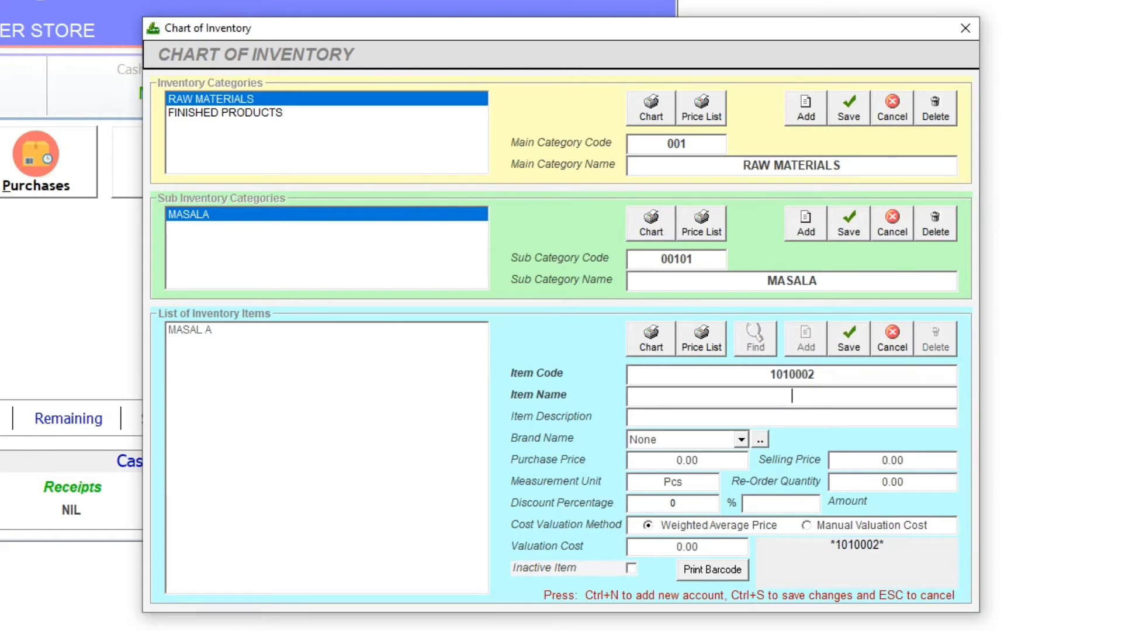
text(MASAL B)
Step: Set MASAL B's purchase price to 110, selling price to 0 and measurement unit to KGS, and save the item
key(Tab)
key(Tab)
key(Tab)
key(Tab)
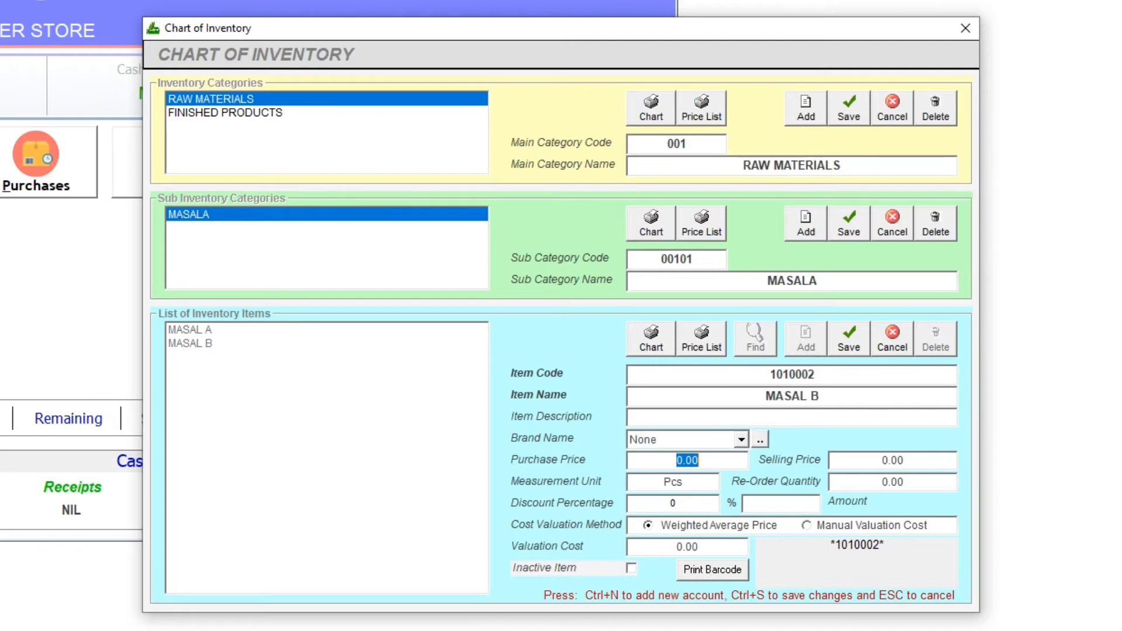
text(110)
key(Tab)
text(0)
key(Tab)
text(KGS)
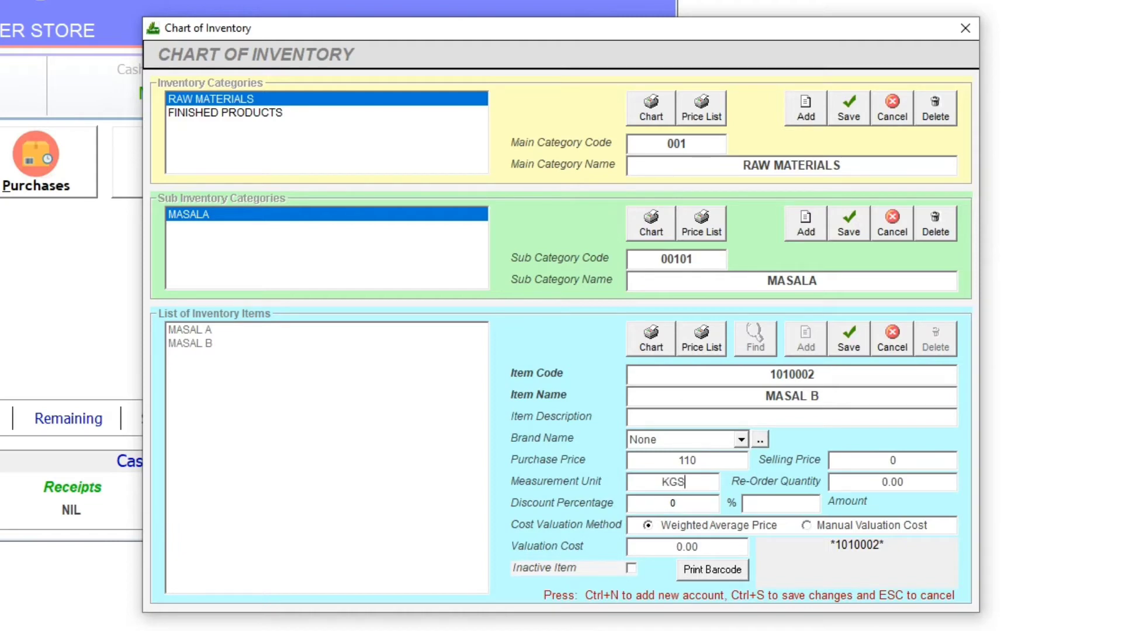
key(ctrl+s)
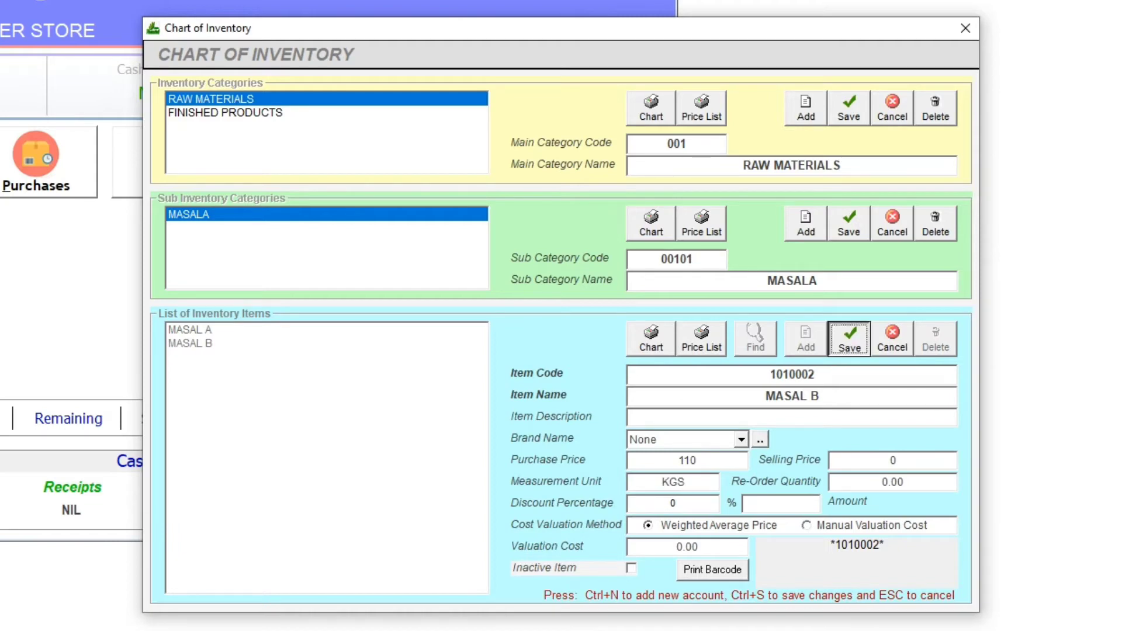
Step: Start another inventory item in the MASALA sub category and name it MASALA C
key(ctrl+n)
key(Tab)
text(MASALA C)
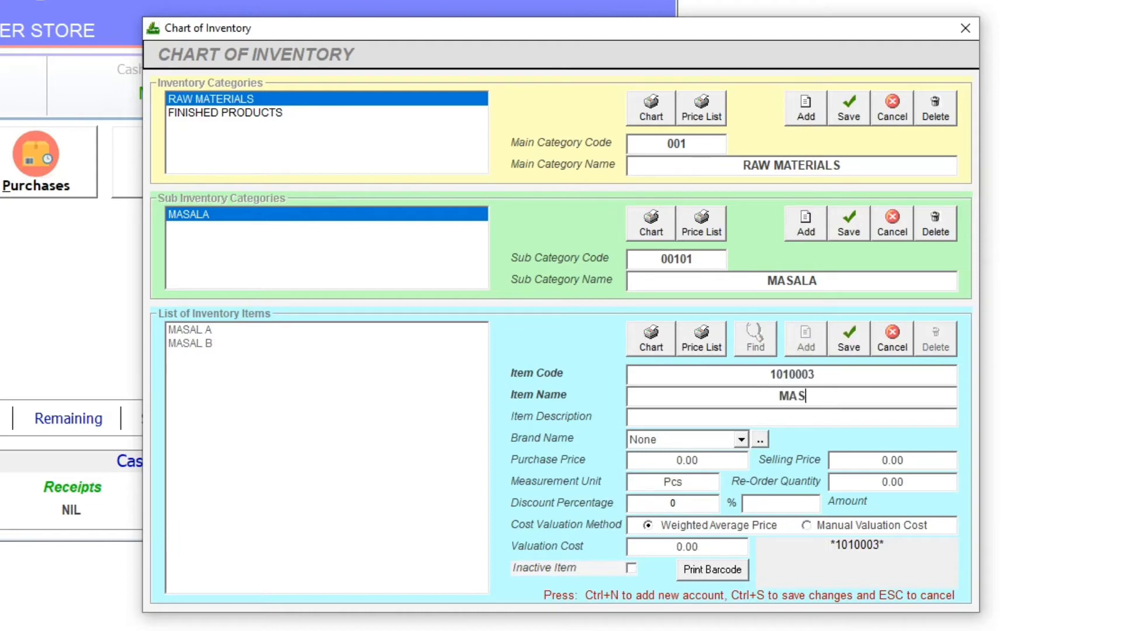
Step: Set MASALA C's purchase price to 140, selling price to 0 and measurement unit to Kgs, and save the item
key(Tab)
key(Tab)
key(Tab)
key(Tab)
key(Tab)
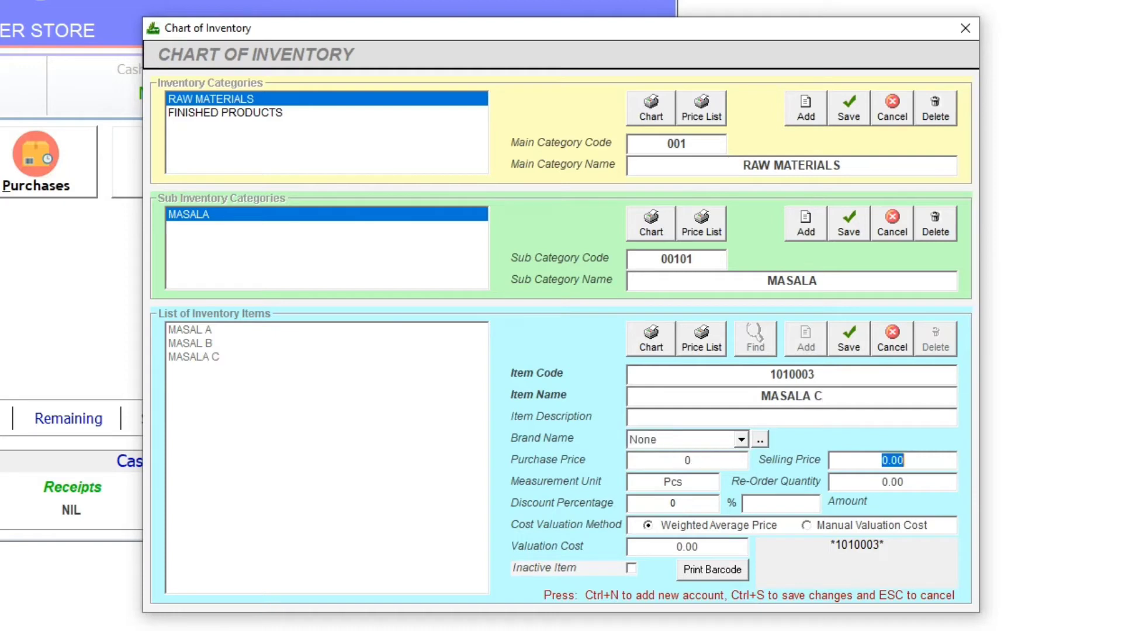
key(shift+Tab)
text(140)
key(Tab)
key(Tab)
key(Tab)
key(shift+Tab)
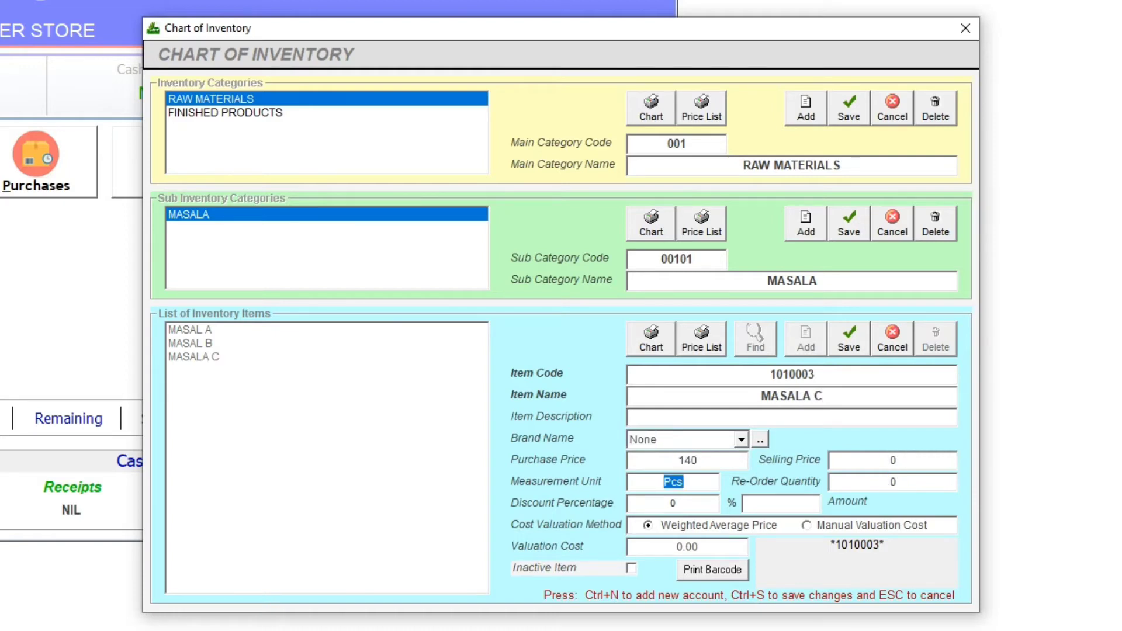
text(Kgs)
key(ctrl+s)
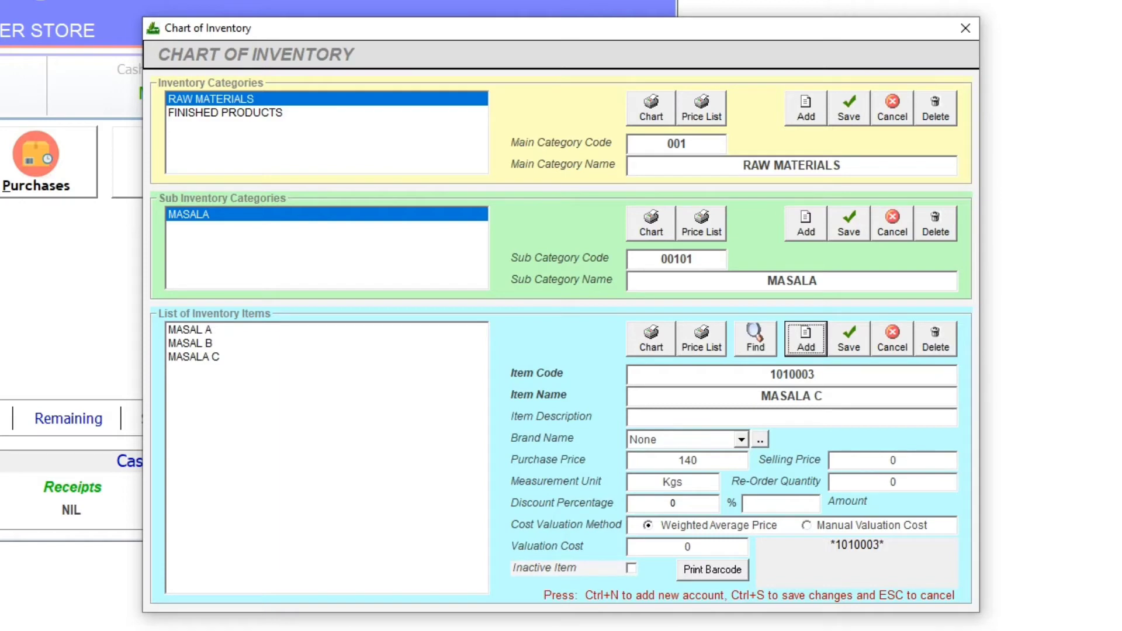
Step: Add a sub category named FINISHED PR under the FINISHED PRODUCTS category and save it
click(225, 113)
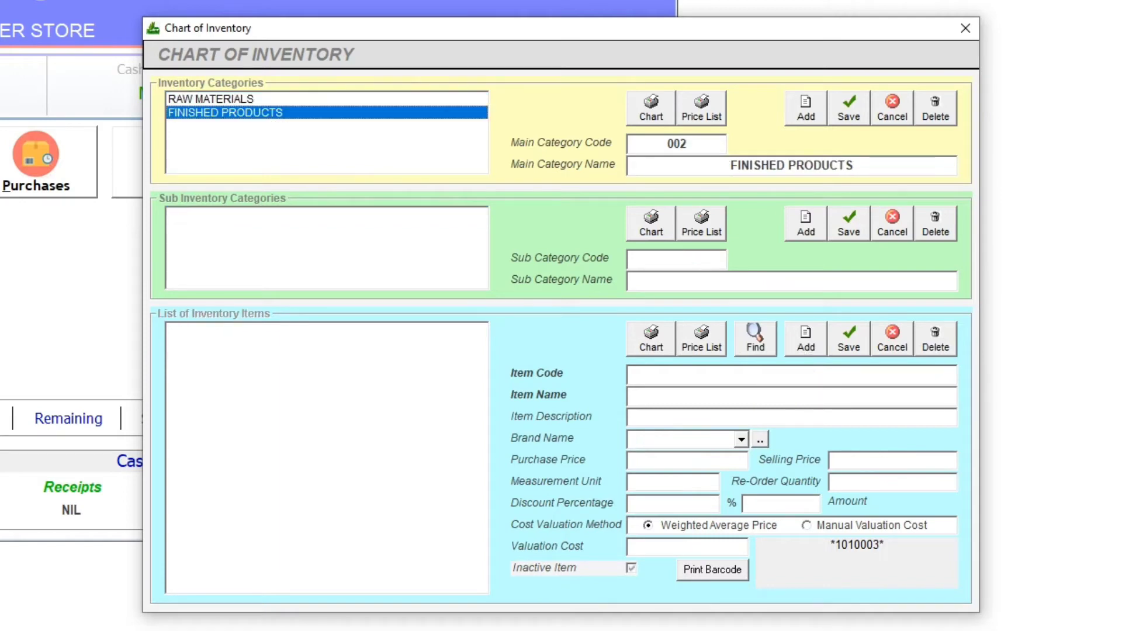
key(ctrl+n)
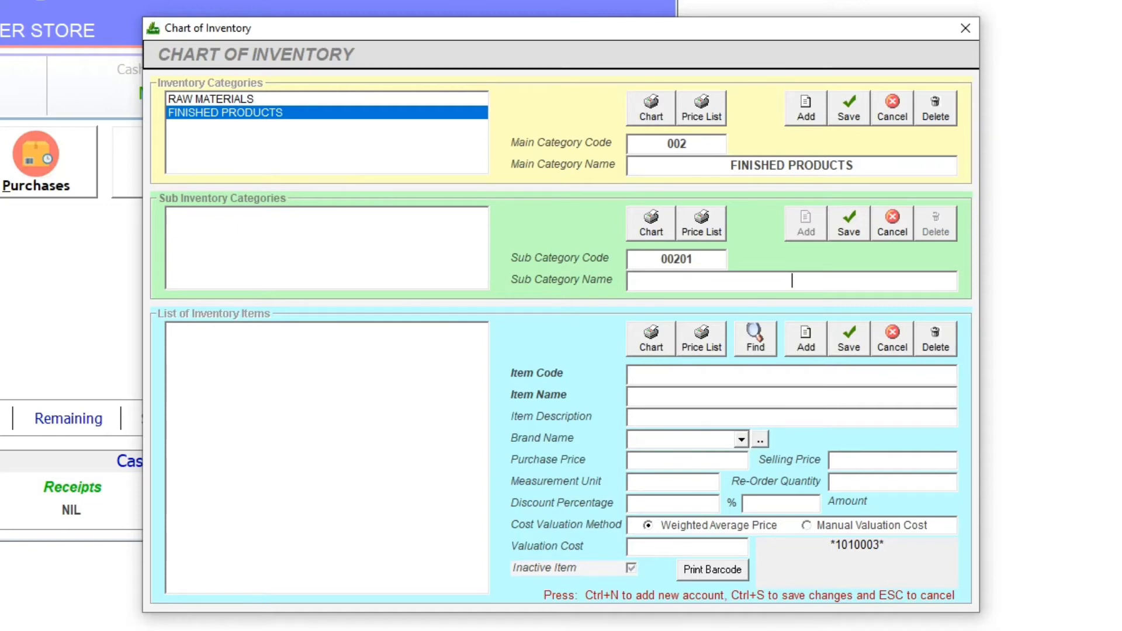
text(m)
key(BackSpace)
text(FINISHED PR)
key(ctrl+s)
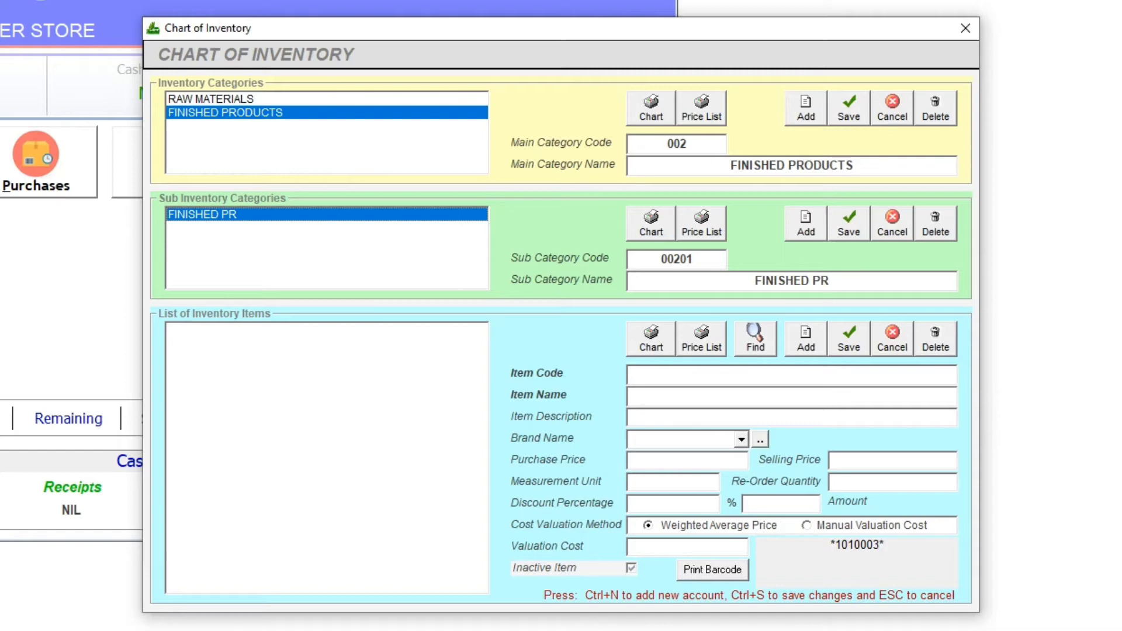
Step: Start a new inventory item in the FINISHED PR sub category and name it MIX MASLA
key(ctrl+n)
key(Tab)
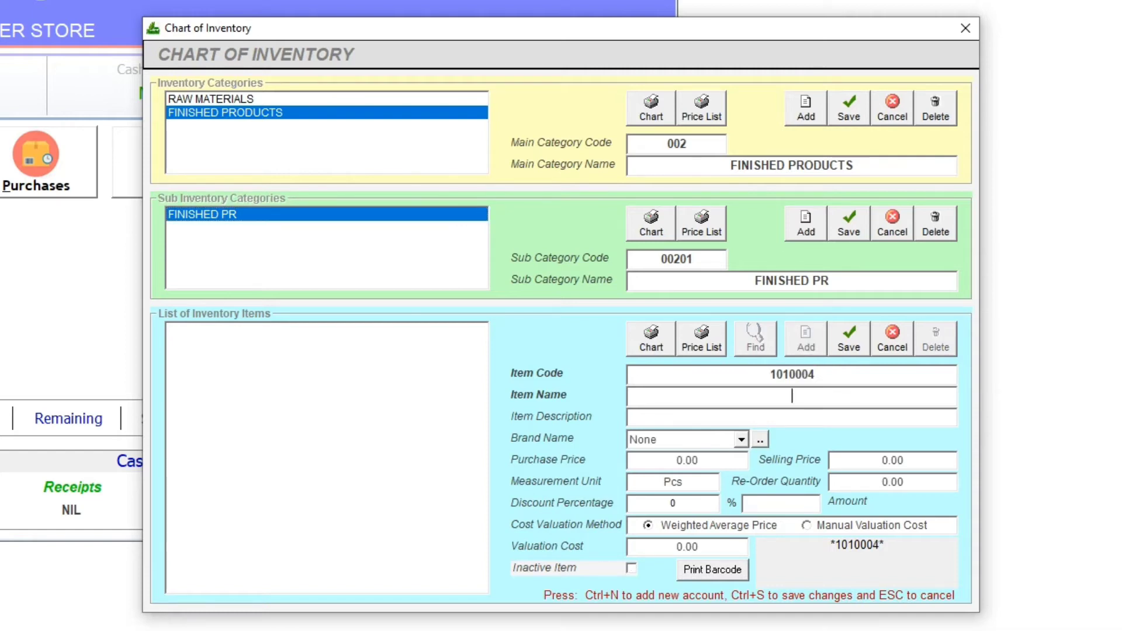
text(MIX MASLA 1)
key(BackSpace)
text(100G)
key(BackSpace)
key(BackSpace)
key(BackSpace)
key(BackSpace)
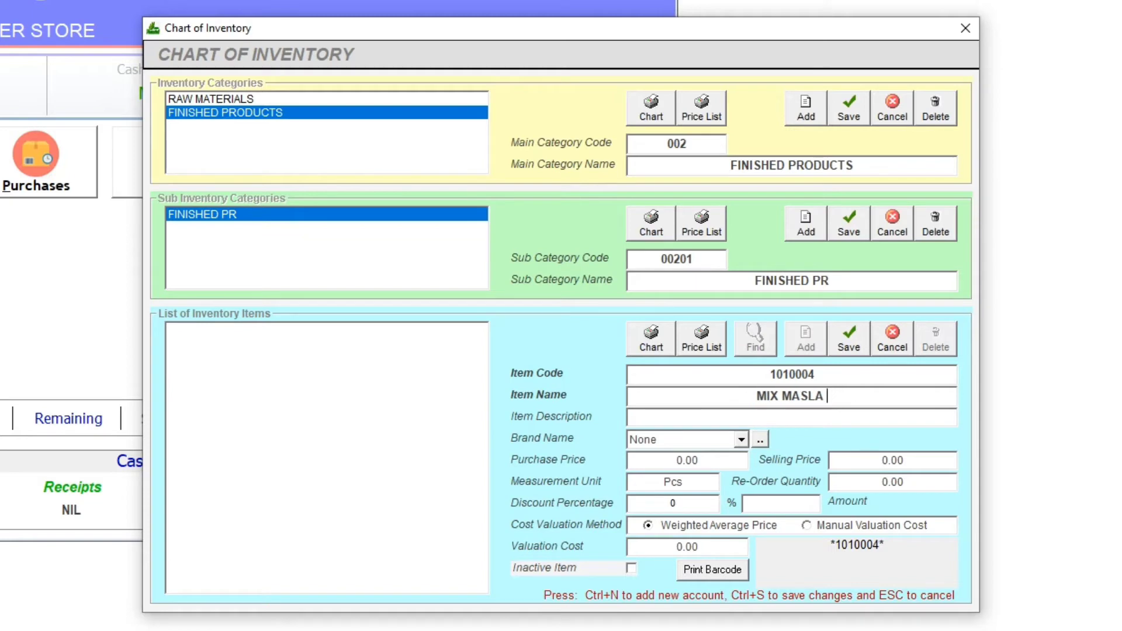
Step: Set MIX MASLA's purchase price and selling price to 0 and its measurement unit to Kgs, and save the item
key(Tab)
key(Tab)
key(Tab)
key(Tab)
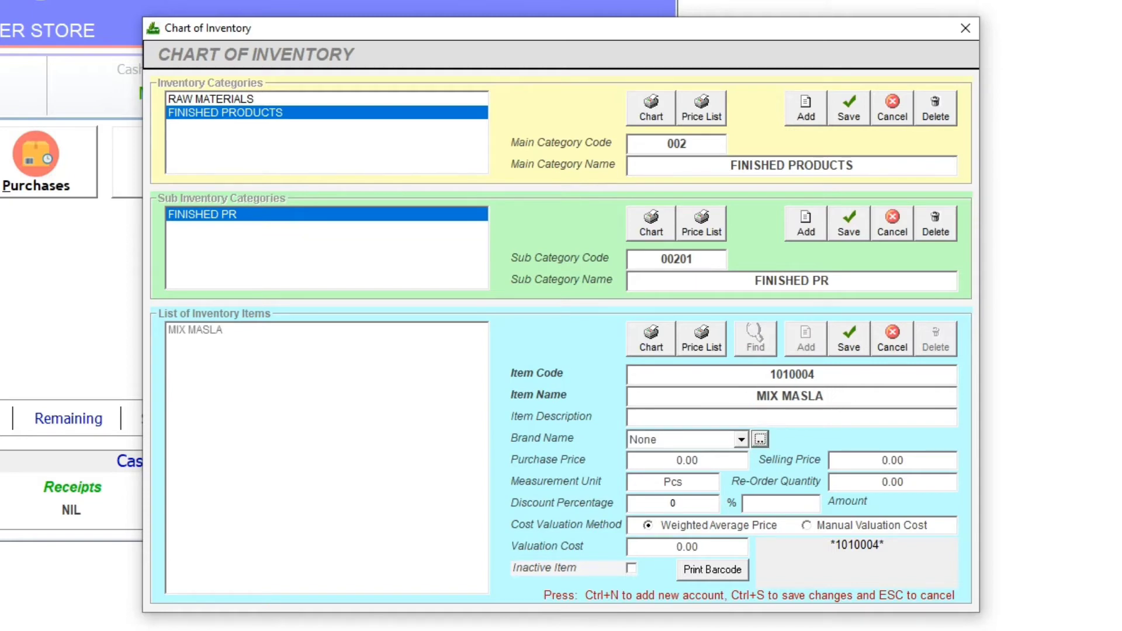
text(0)
key(Tab)
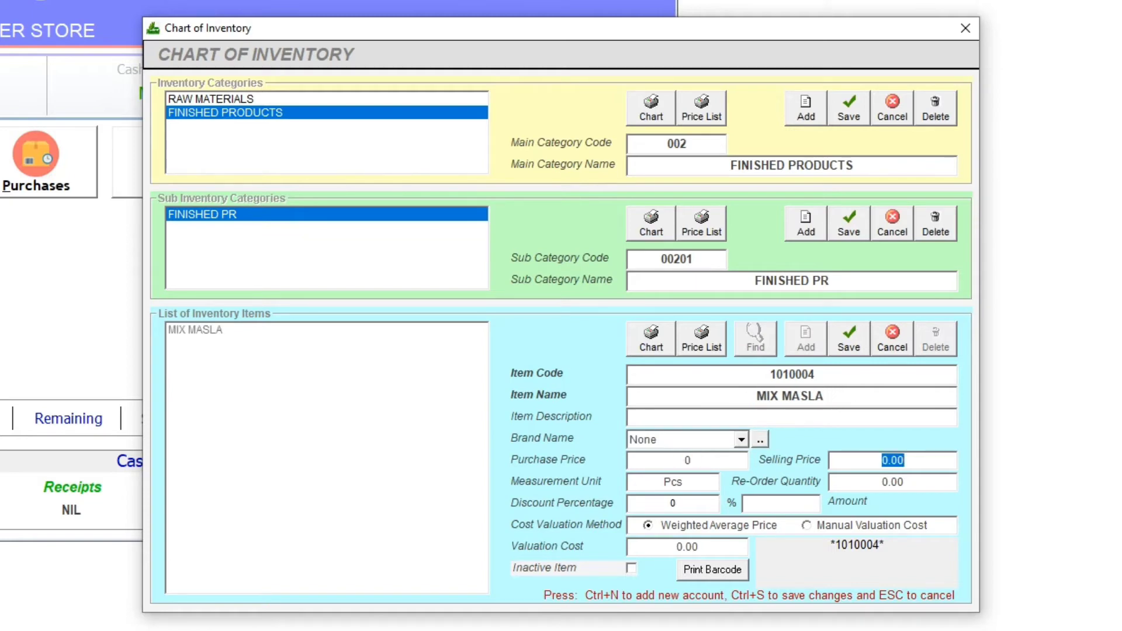
text(0)
key(Tab)
text(Kgs)
key(ctrl+s)
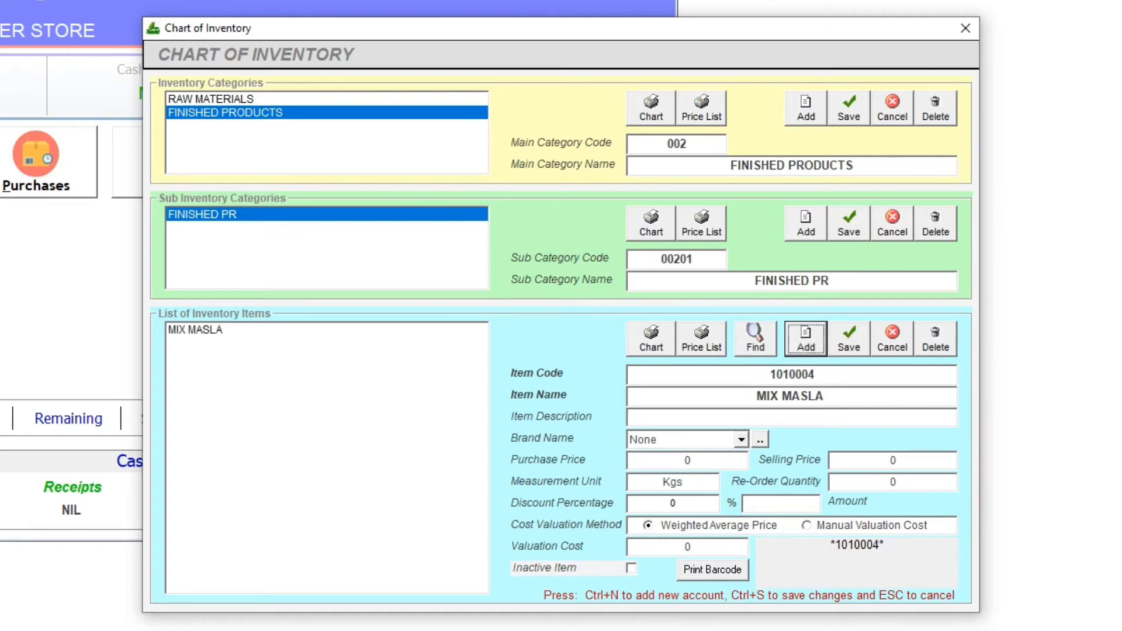
Step: Review the items under RAW MATERIALS and FINISHED PRODUCTS, and highlight the PURCHASES line in the Notepad outline
click(234, 99)
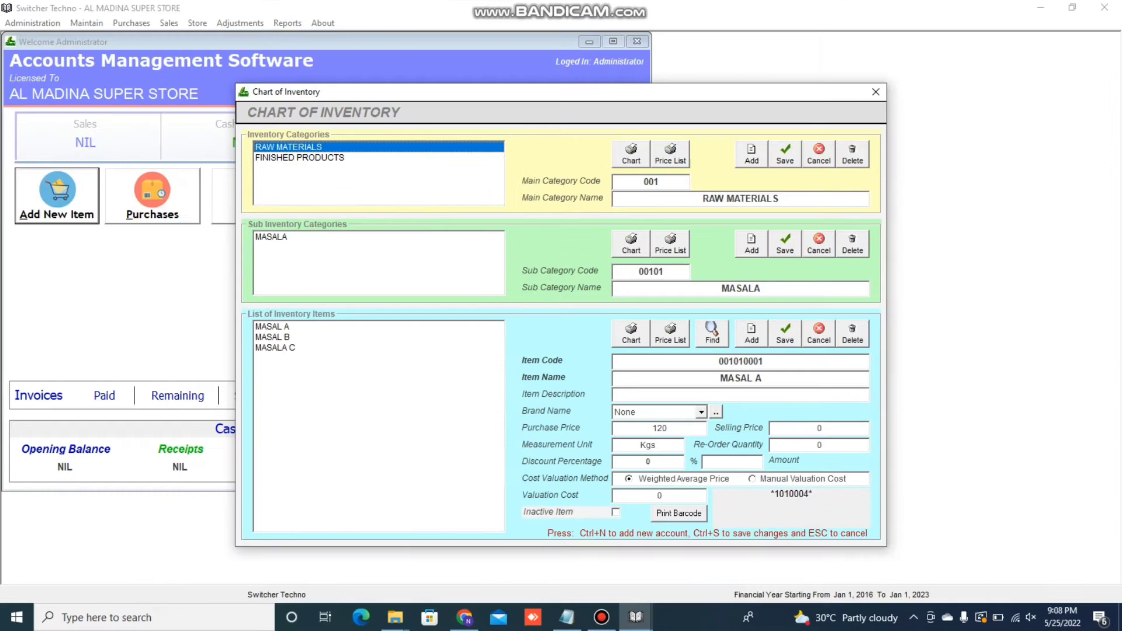
click(234, 113)
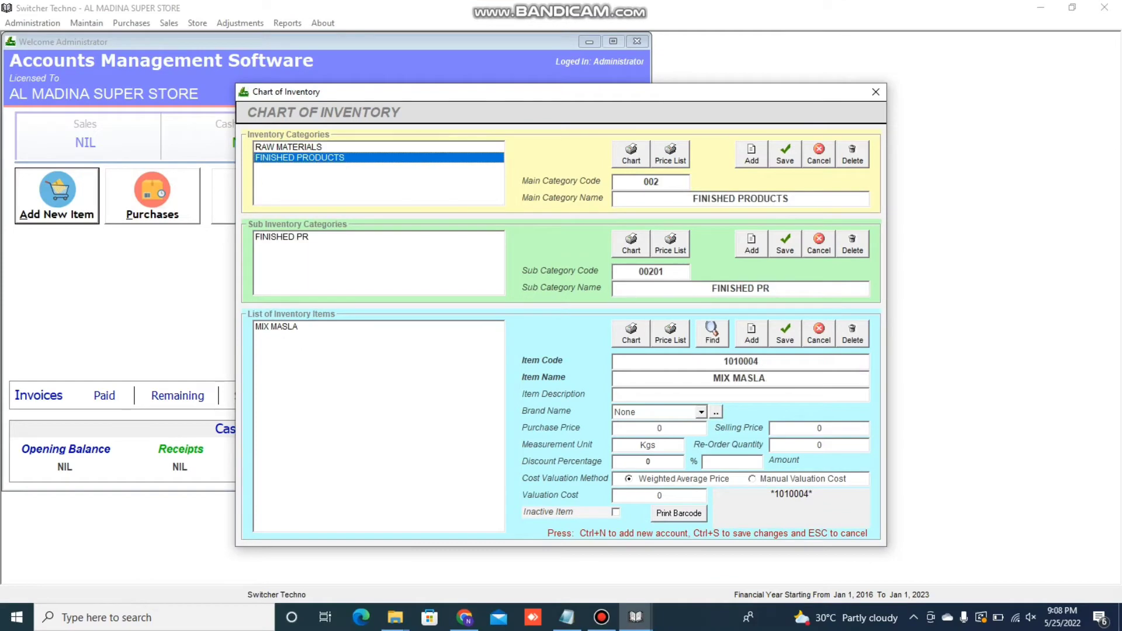
click(567, 617)
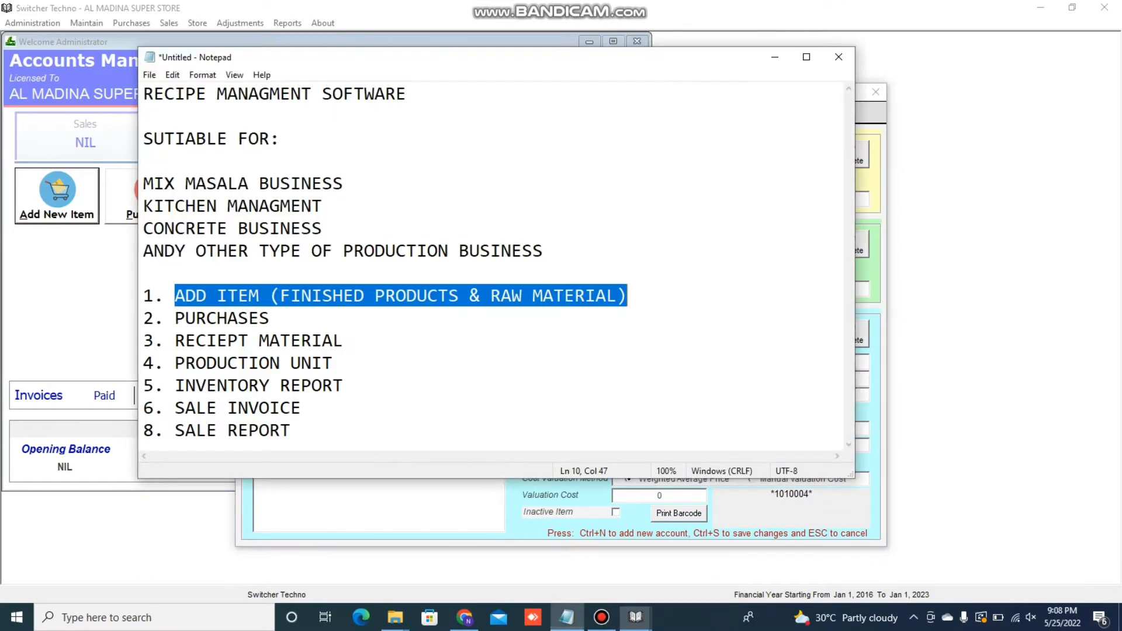
drag(175, 319, 271, 318)
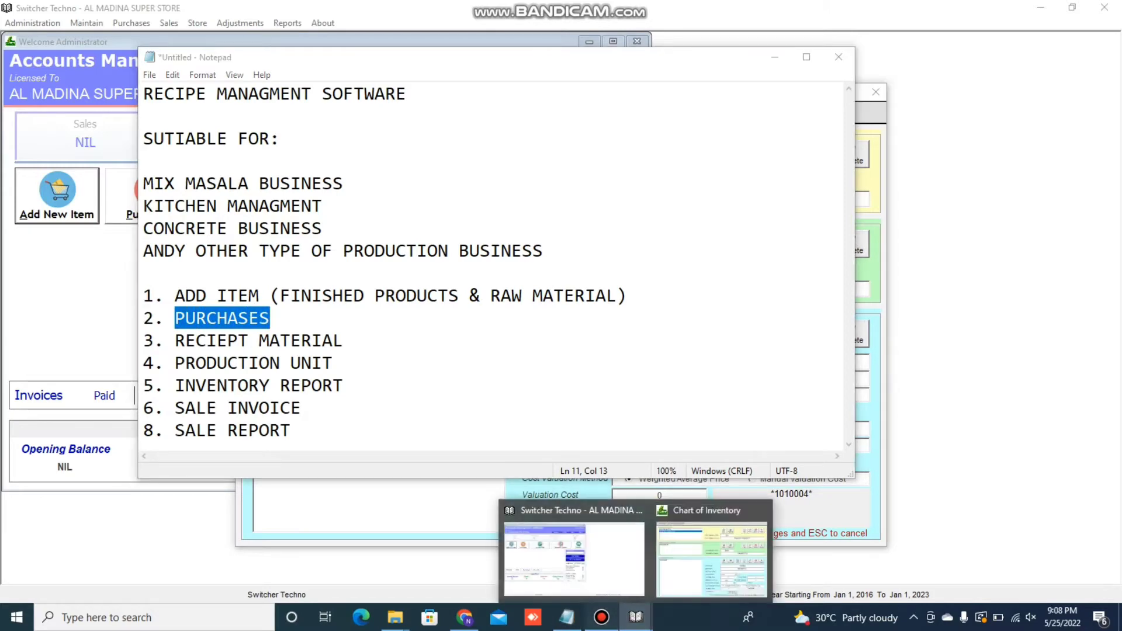
Step: Clear away the Notepad, recorder and Chart of Inventory windows and open the non-tax Purchases form
click(602, 617)
click(786, 116)
click(774, 57)
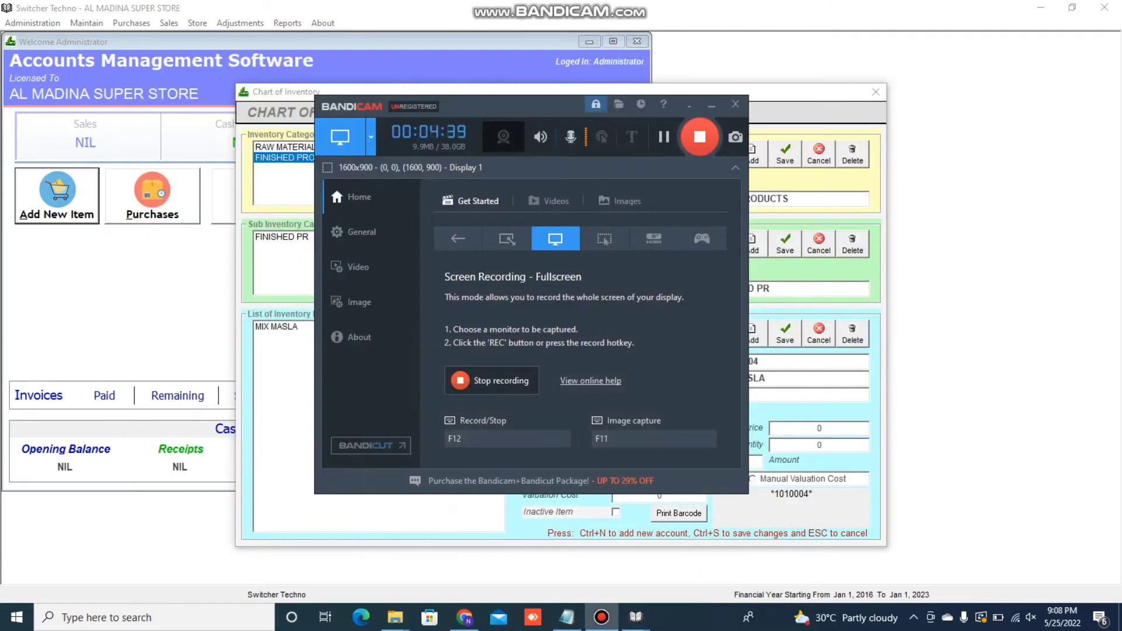
click(875, 91)
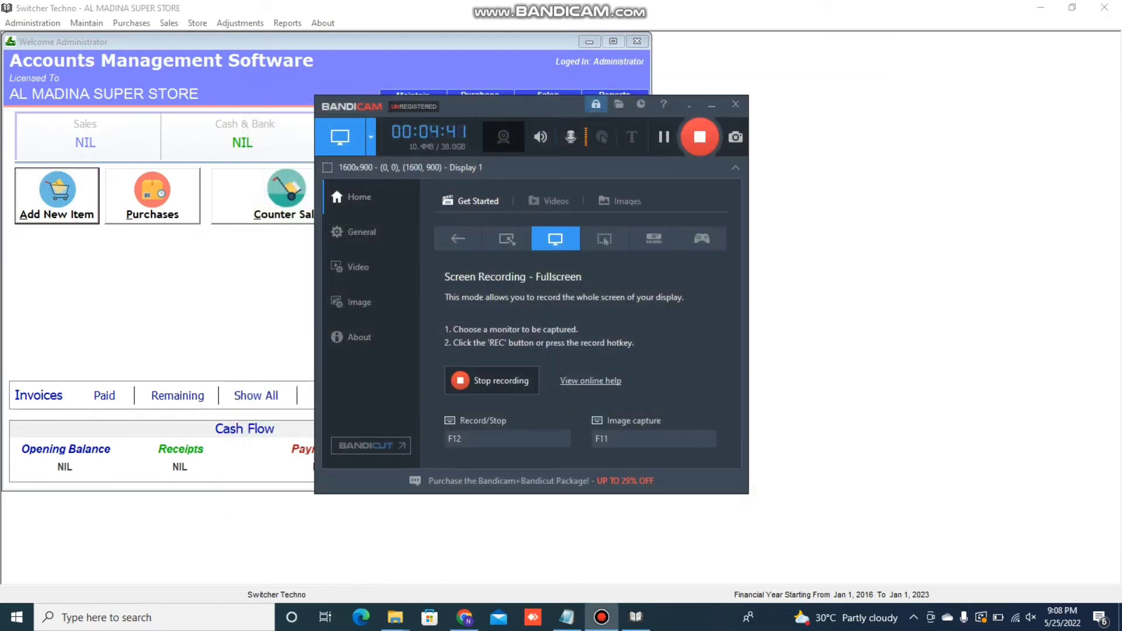
click(712, 105)
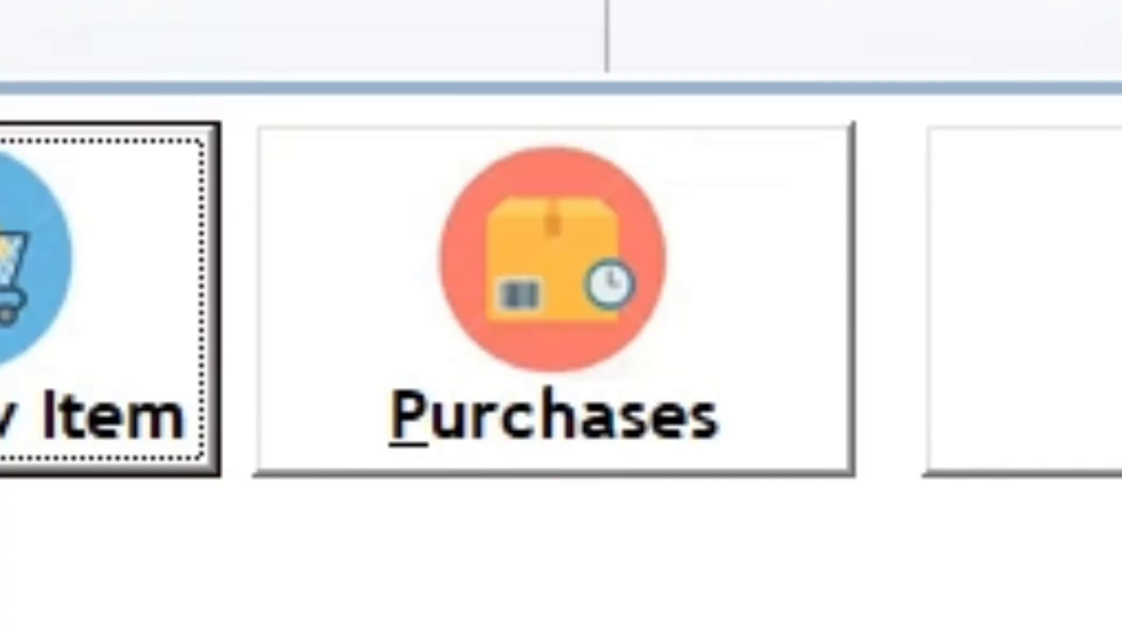
click(152, 197)
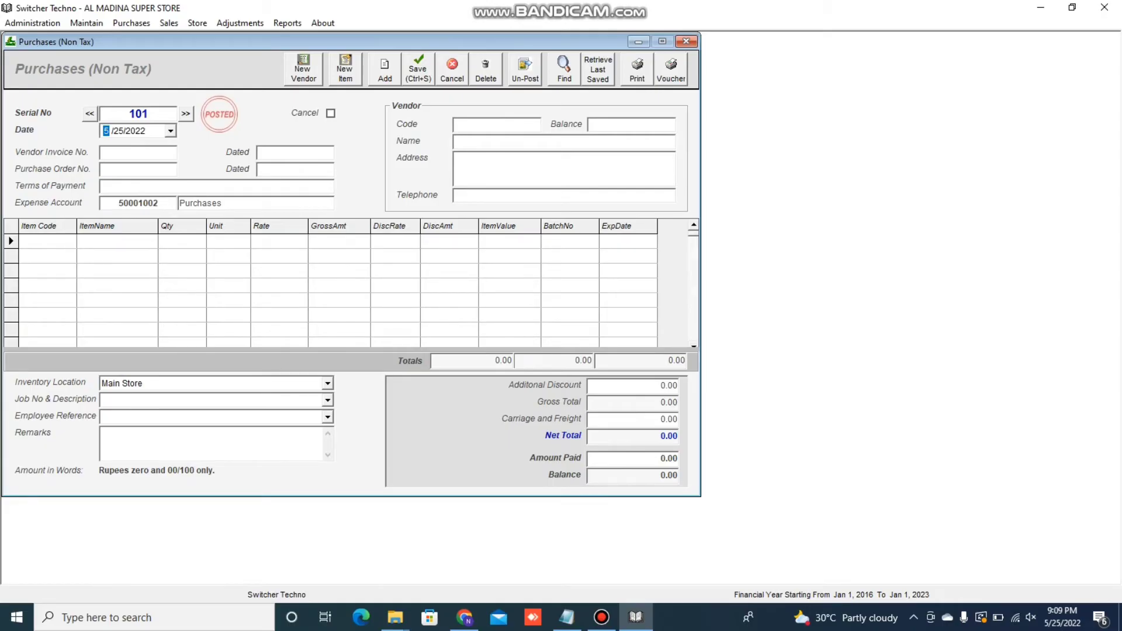
Step: Review the vendor list for both Cash Purchase Vendors and Credit Vendors, and return to the purchase form
click(303, 69)
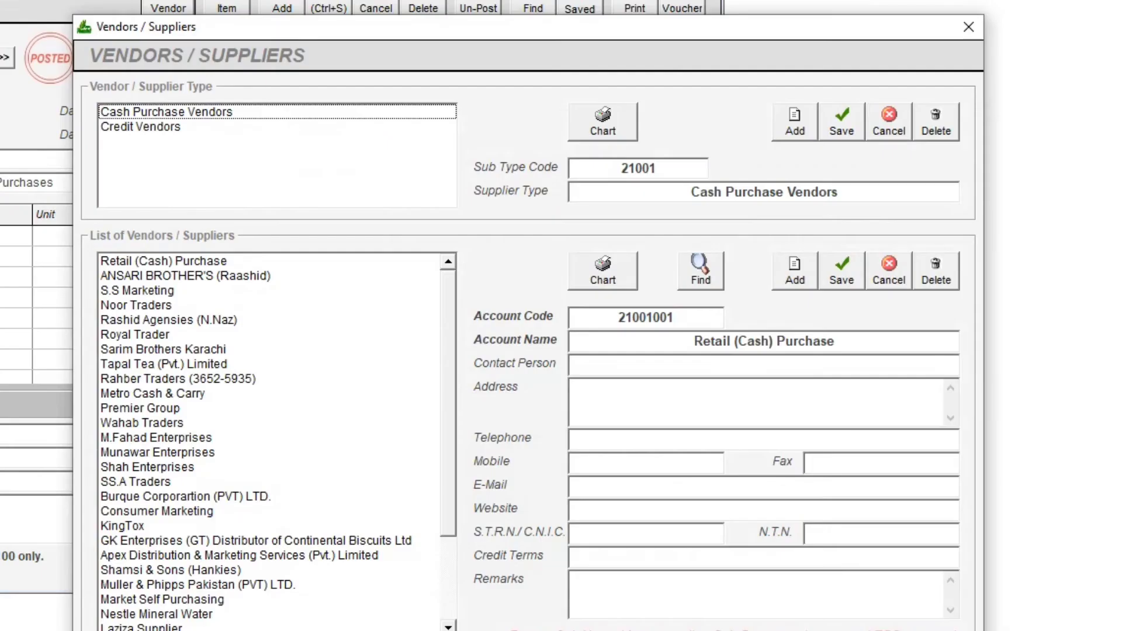
click(141, 126)
click(166, 111)
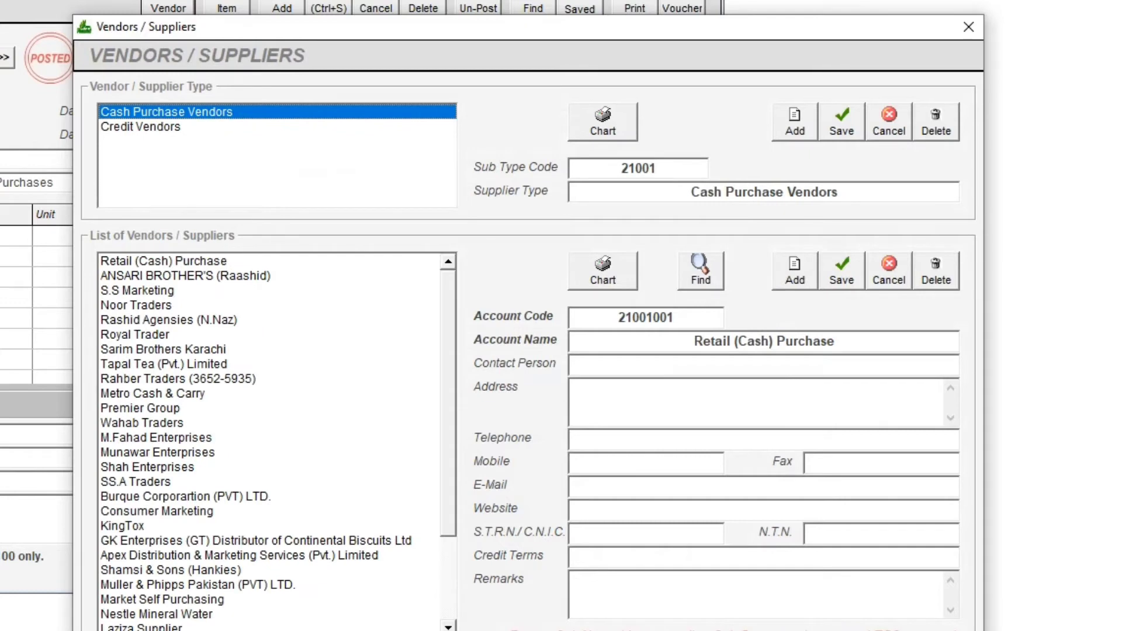
click(140, 127)
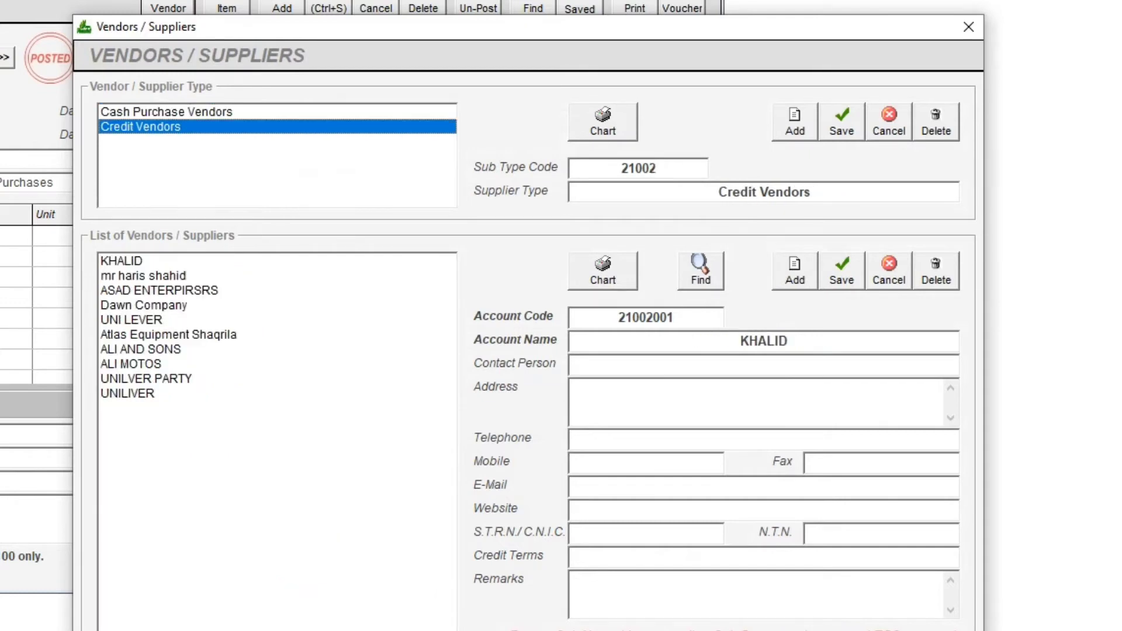
click(167, 112)
click(141, 127)
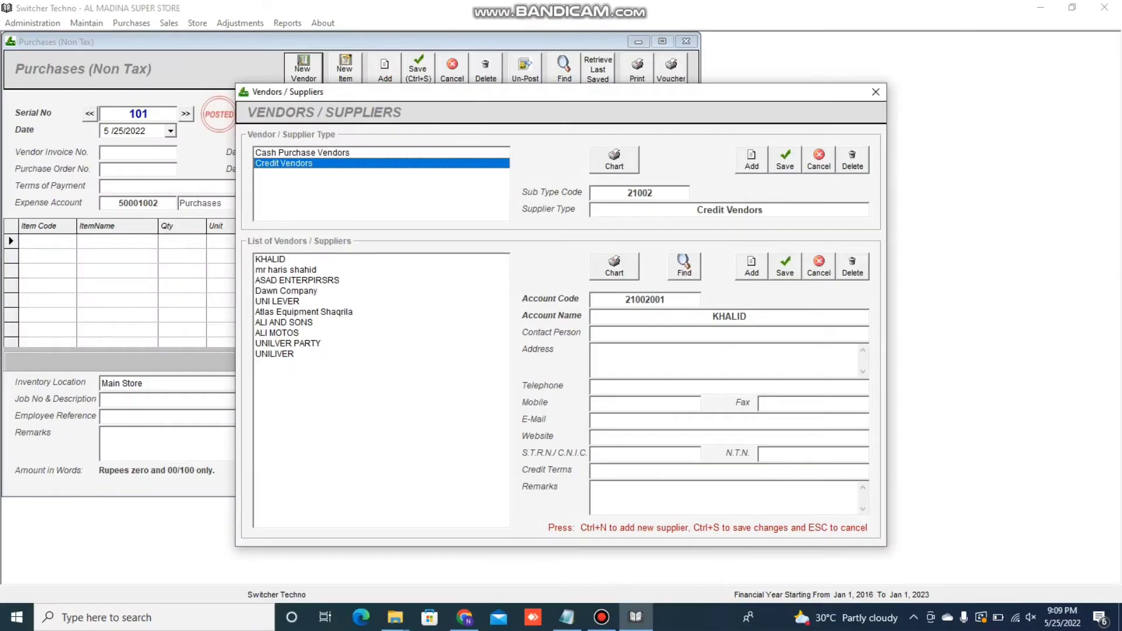
click(875, 92)
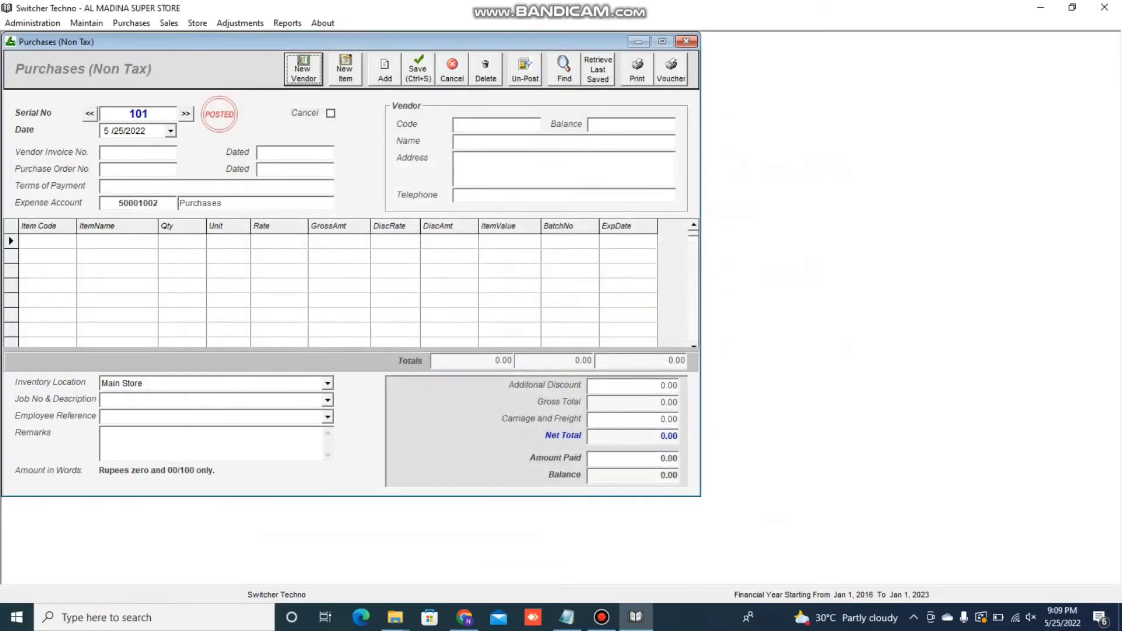
Step: Select ANSARI BROTHER'S as the vendor of the purchase and set the vendor invoice number to 101
click(496, 124)
text(s)
key(BackSpace)
text(ana)
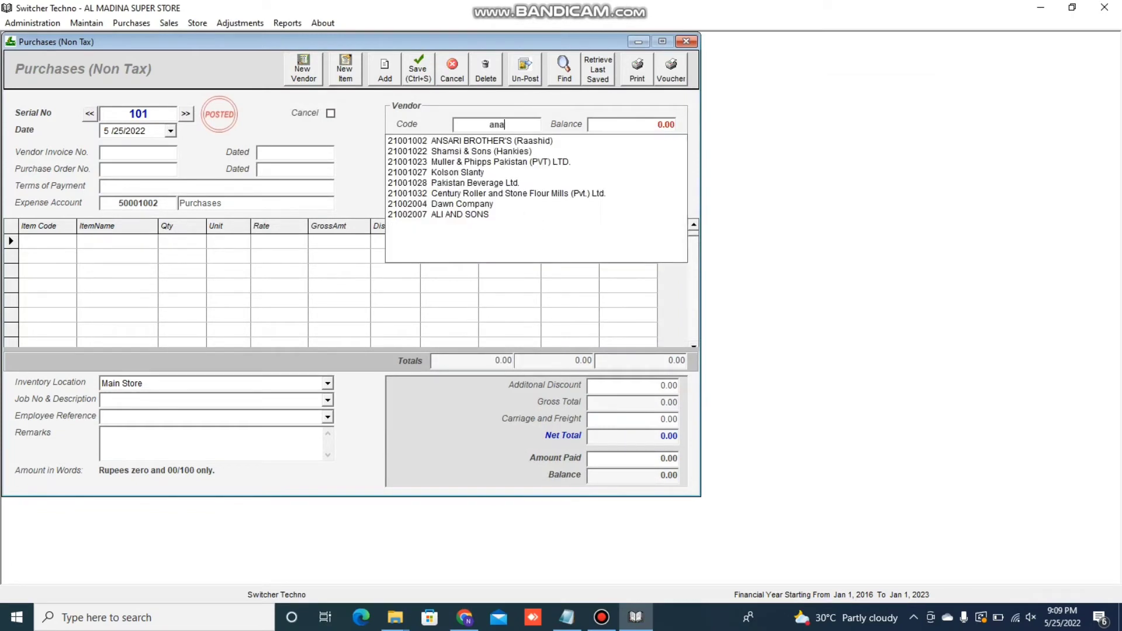
key(BackSpace)
key(Down)
key(Return)
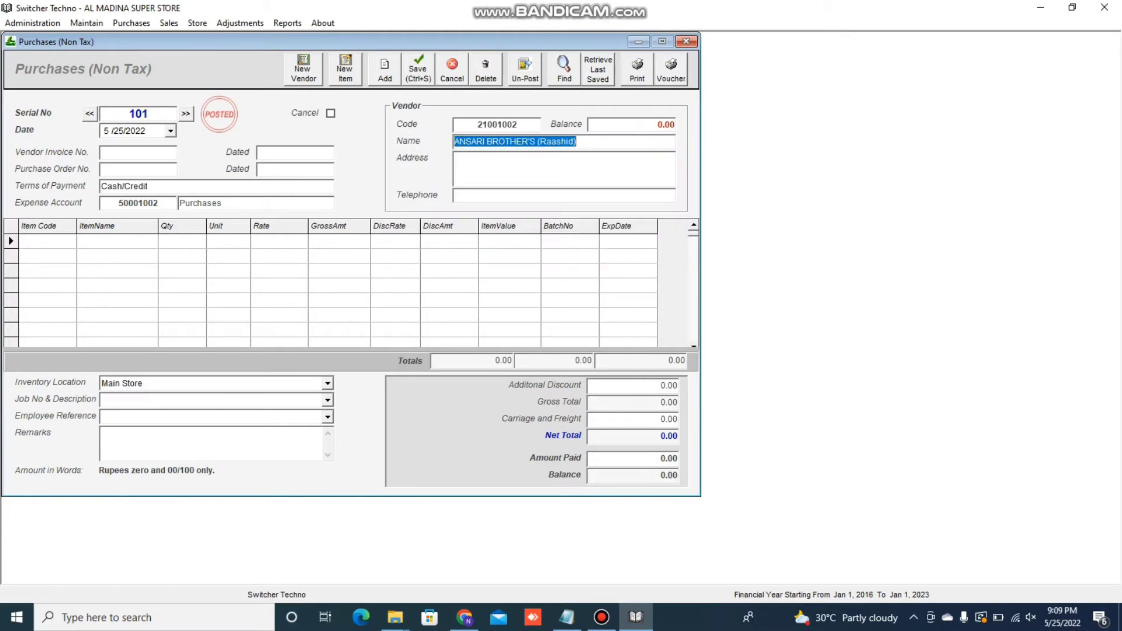
click(139, 151)
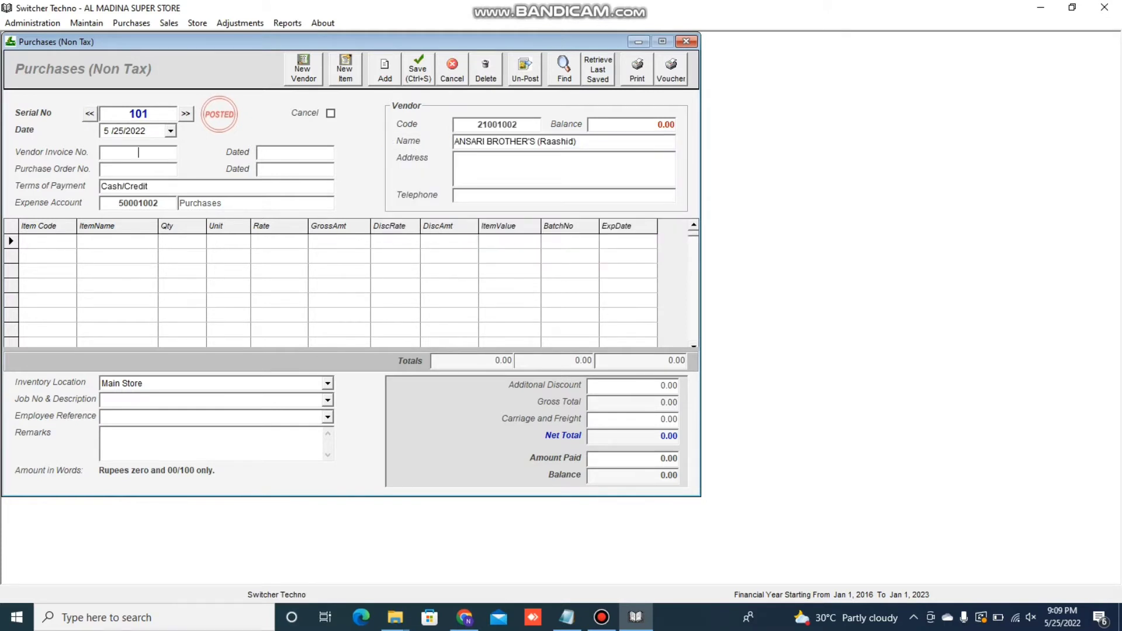
text(101)
Step: Add MASAL A as the first purchase line with a quantity of 10
text(ma)
key(Down)
key(Return)
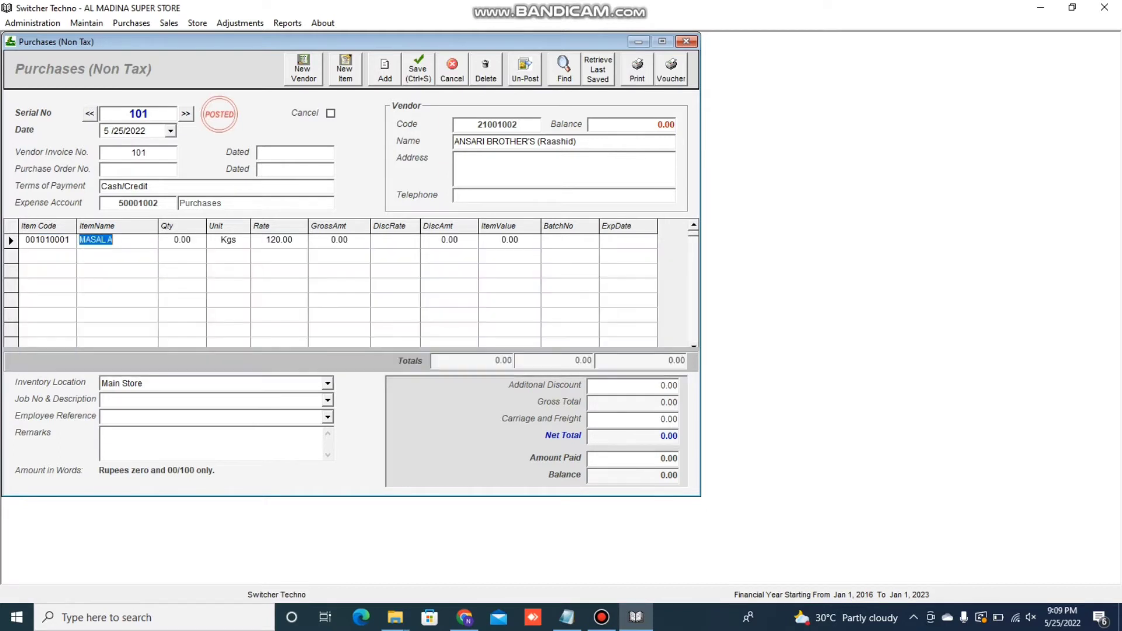
key(Return)
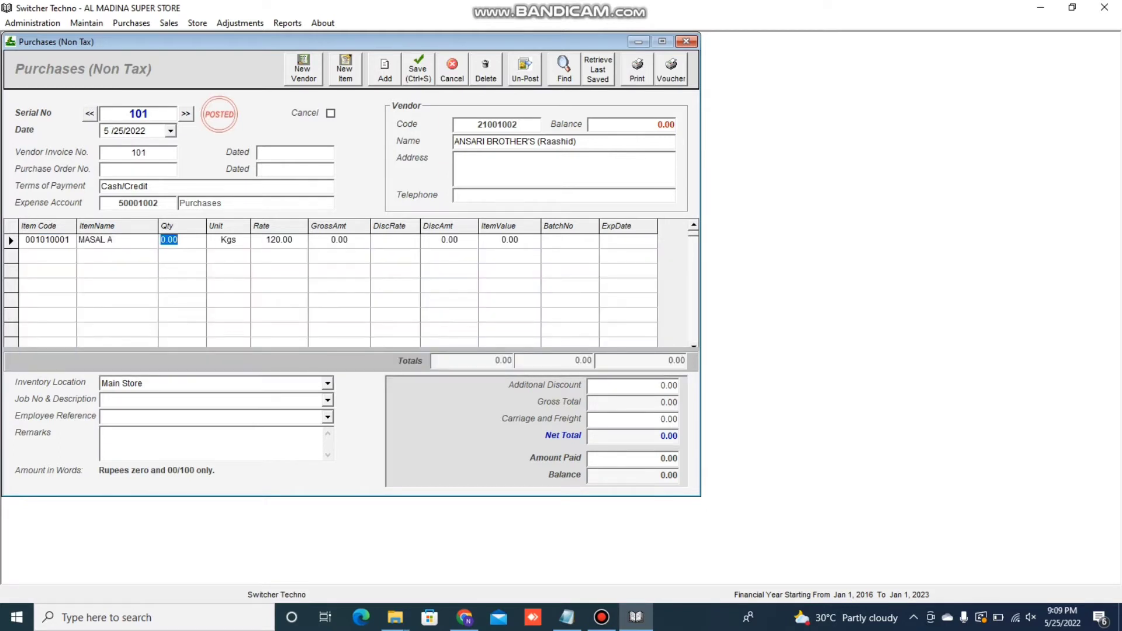
text(10)
key(Return)
key(Return)
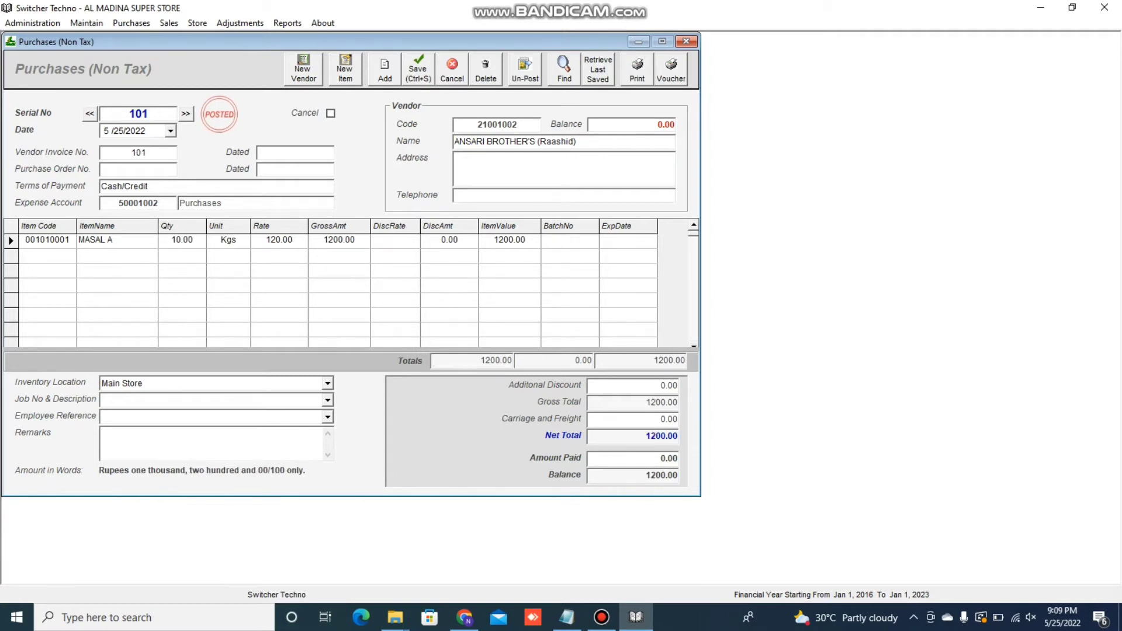
Step: Add MASAL B as the second purchase line with a quantity of 10
text(mas)
key(Down)
key(Return)
key(Return)
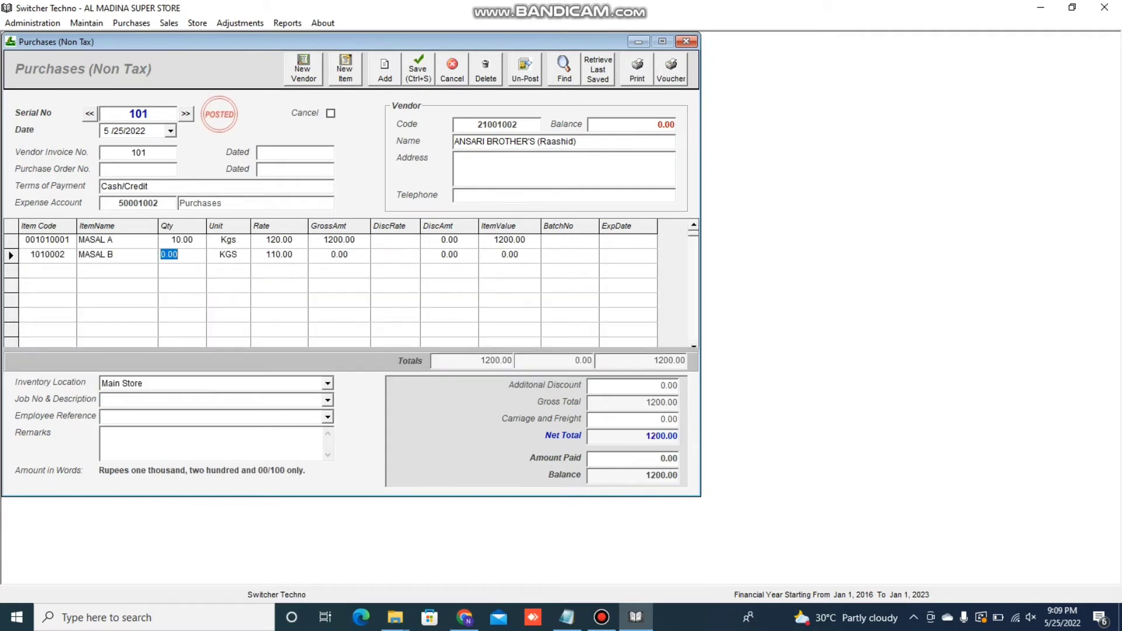
text(10)
key(Return)
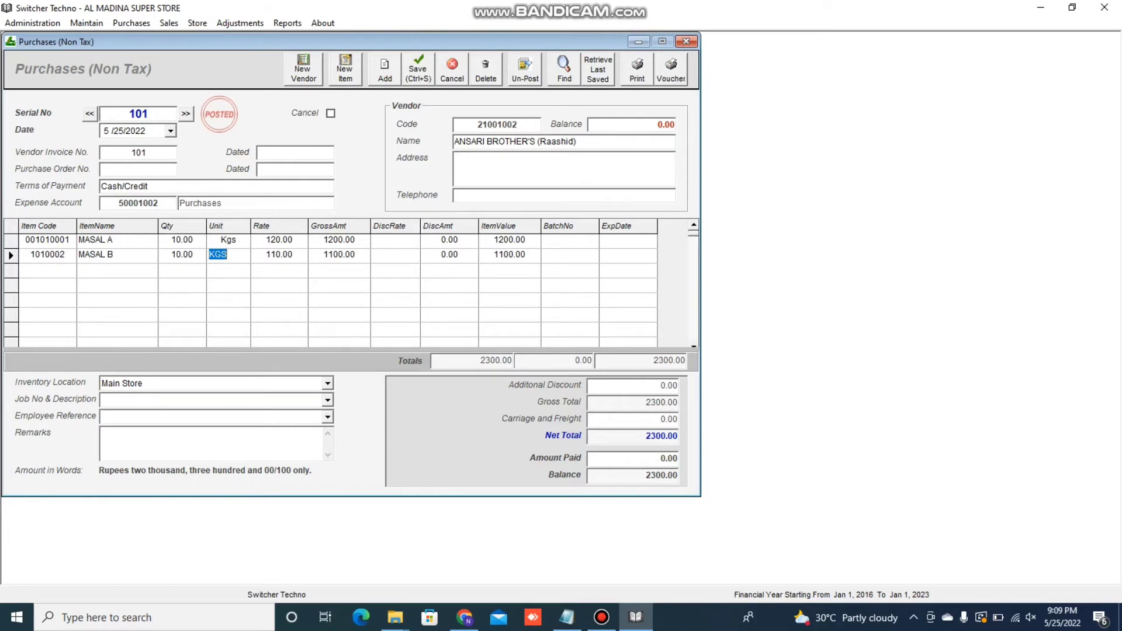
key(Return)
Step: Add MASALA C as the third purchase line with a quantity of 10
text(mas)
key(Down)
key(Down)
key(Return)
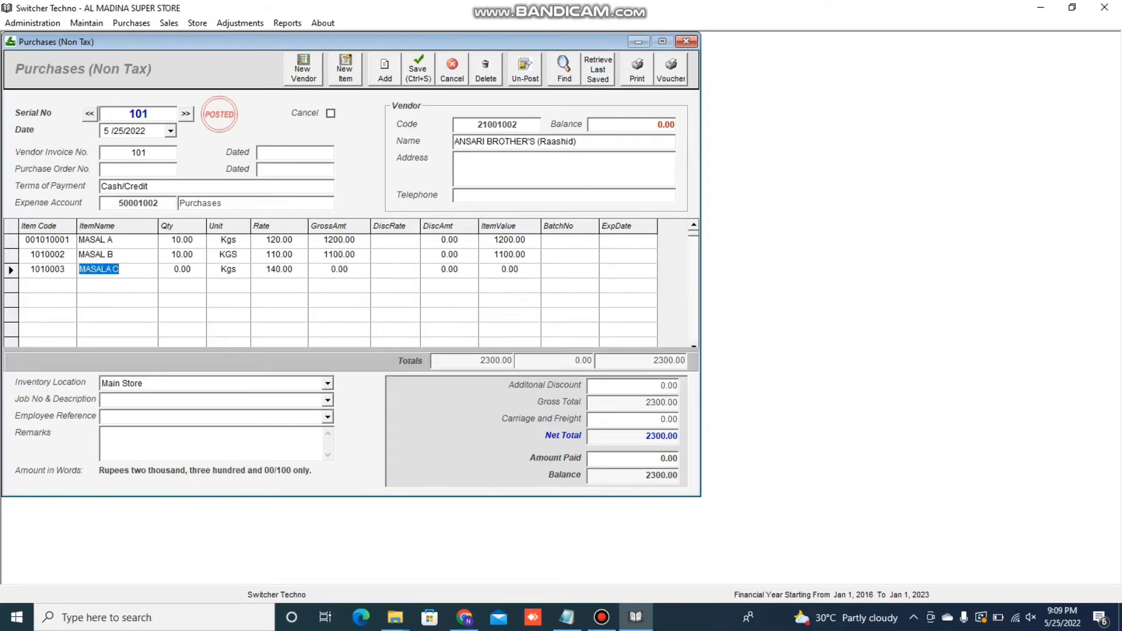
key(Return)
text(10)
key(Return)
key(Return)
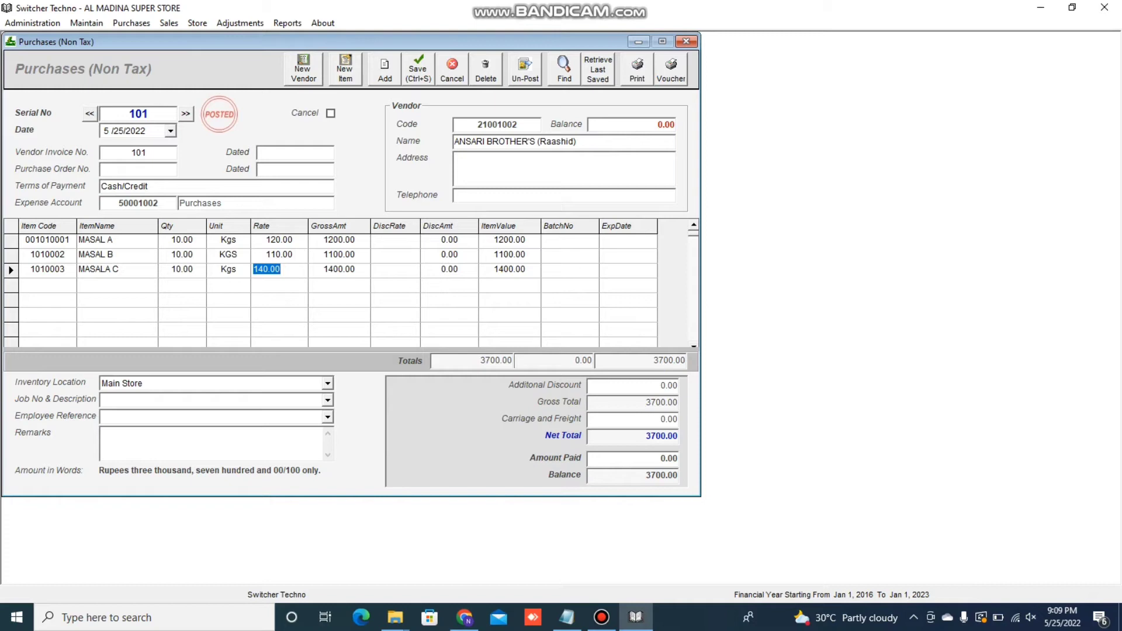
Step: Set the amount paid on the purchase to 3700
click(388, 240)
click(660, 385)
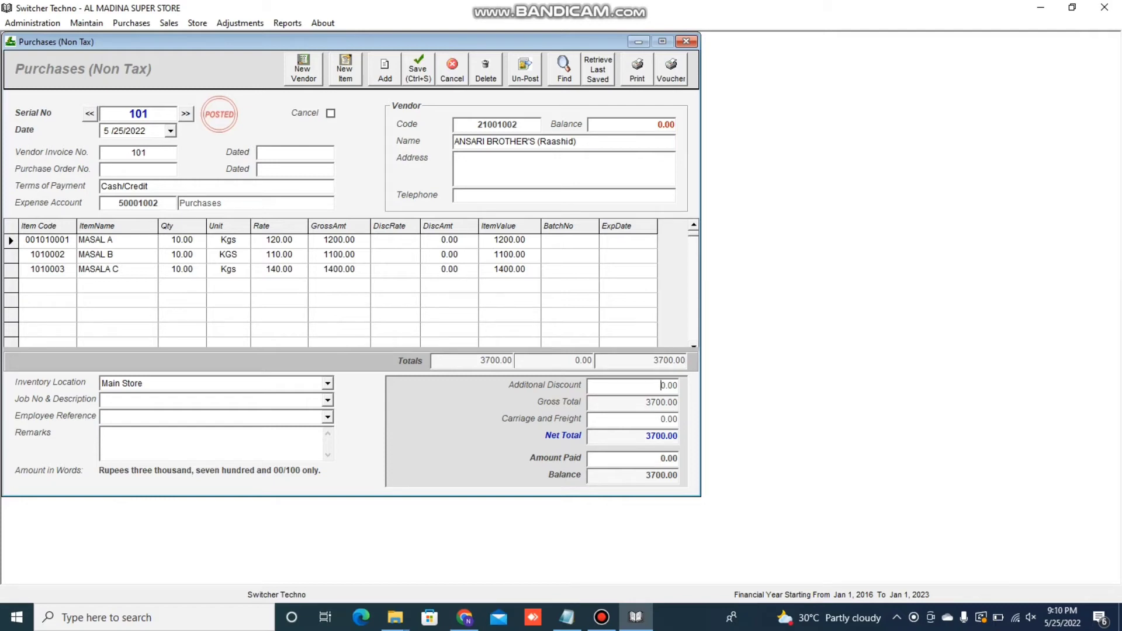
double_click(662, 458)
text(3700)
key(Tab)
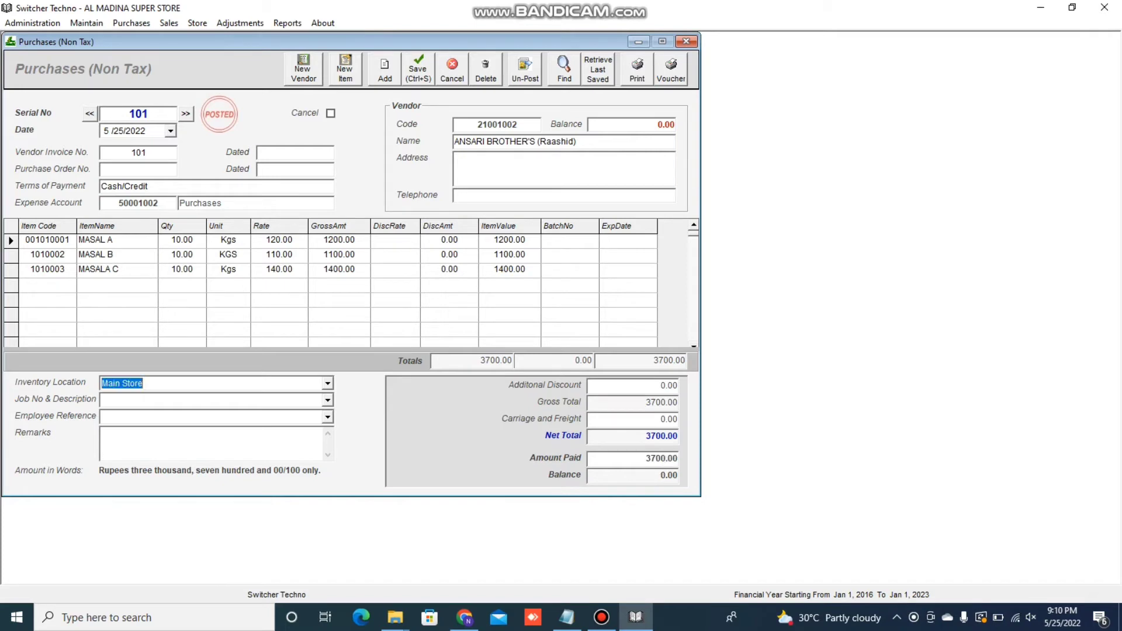
Step: Save the purchase with Main Store as the inventory location, and recall the saved record for review before closing the form
click(328, 383)
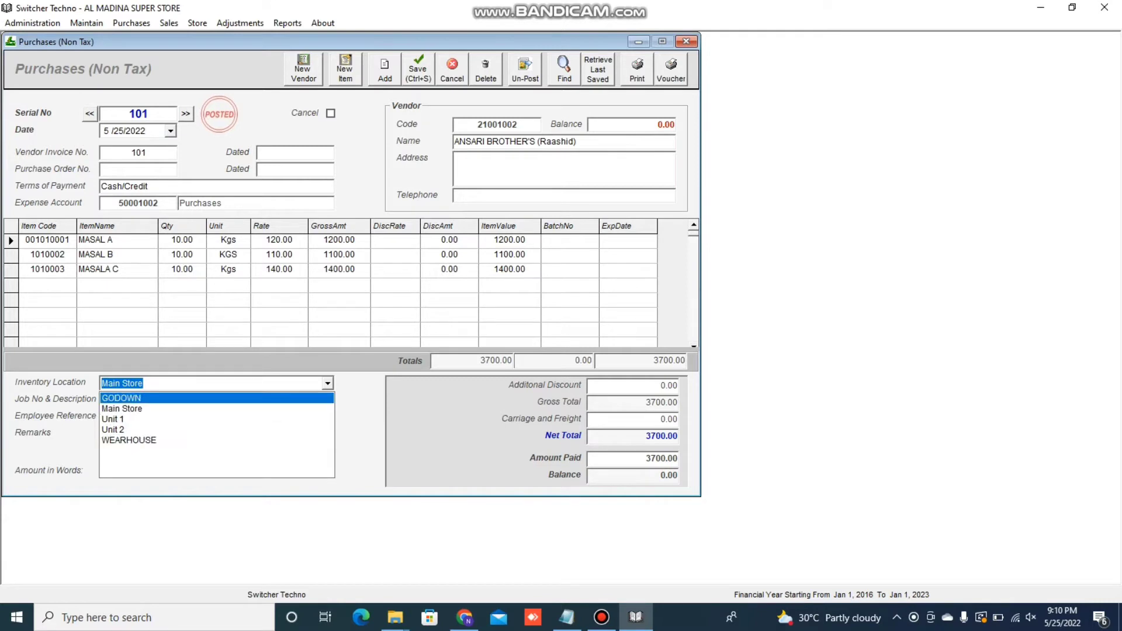
click(253, 327)
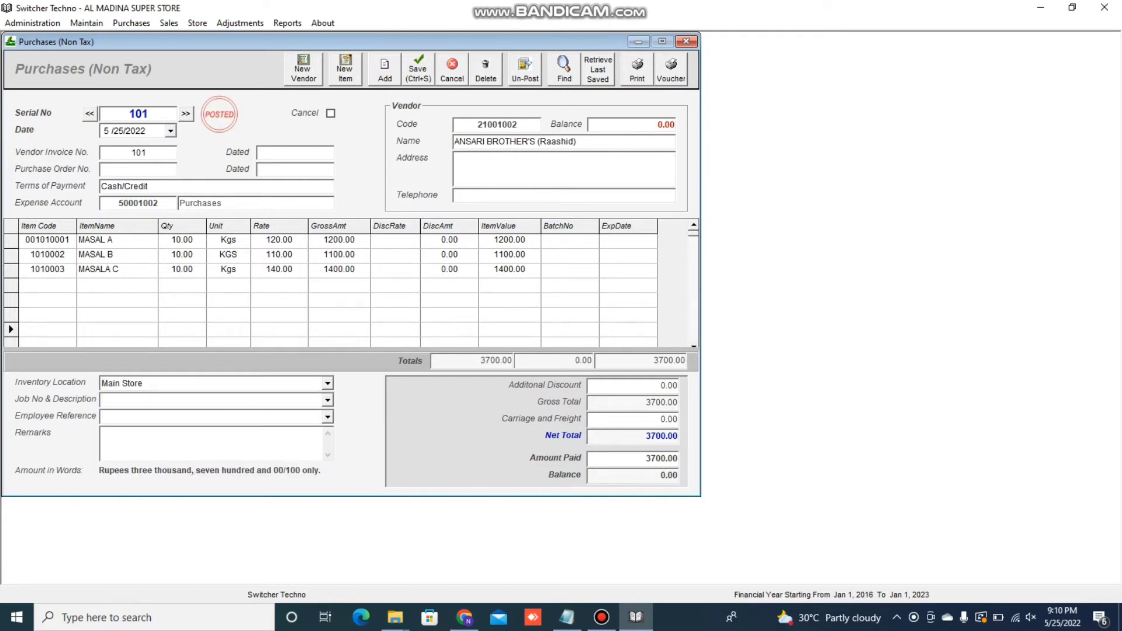
key(ctrl+s)
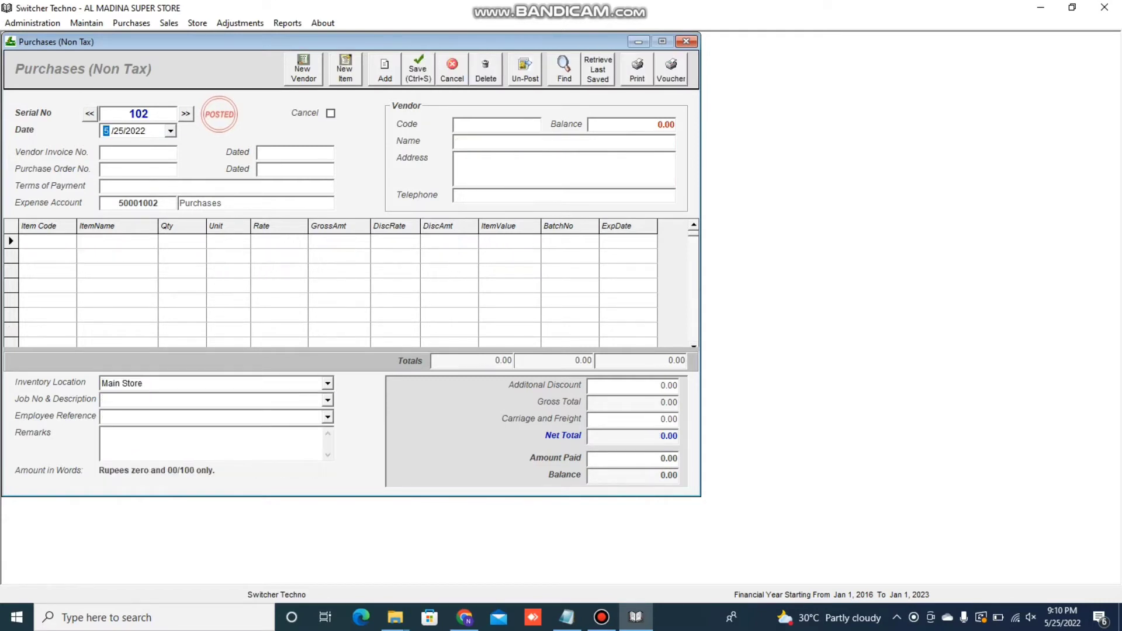
click(90, 113)
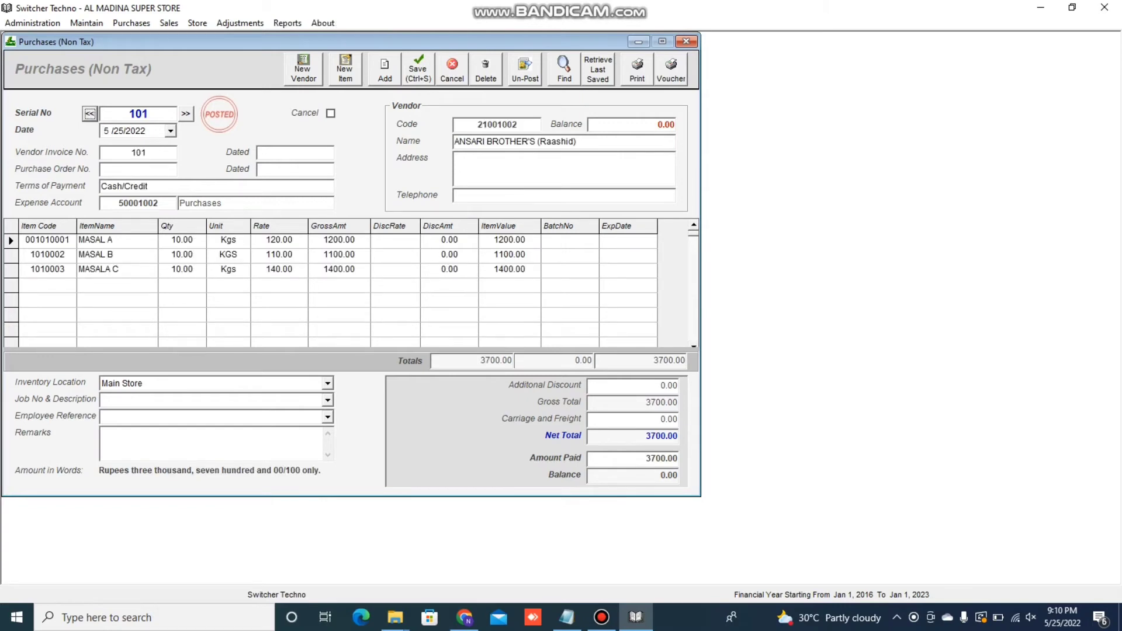
click(686, 41)
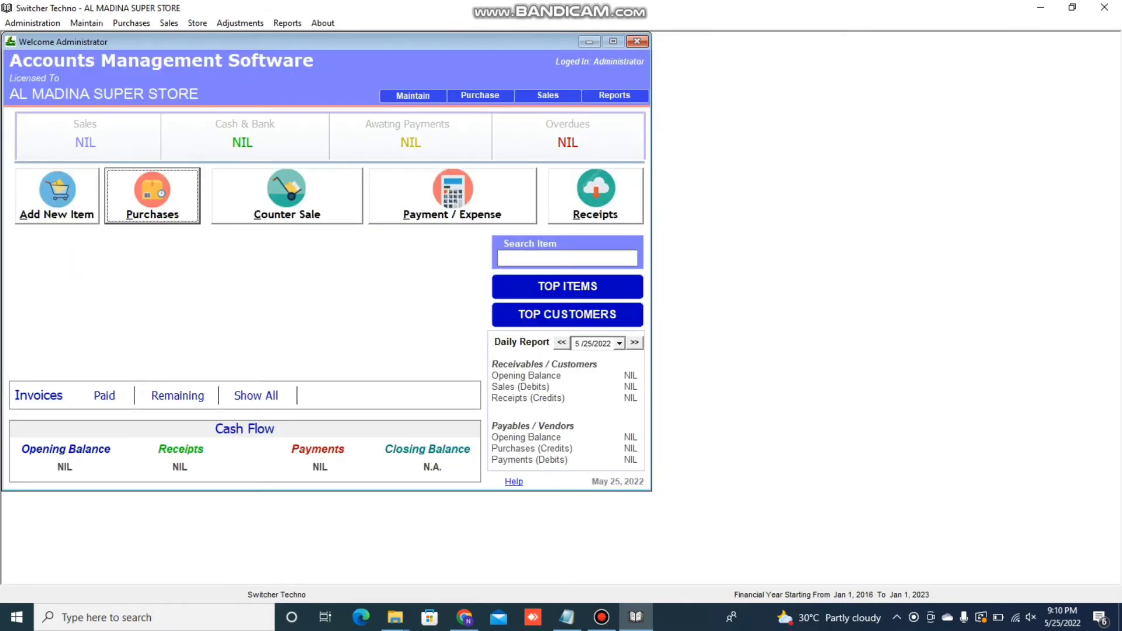
Step: Display the Inventory Balances report for all inventory items through 5/25/2022 and close it after reviewing
click(287, 23)
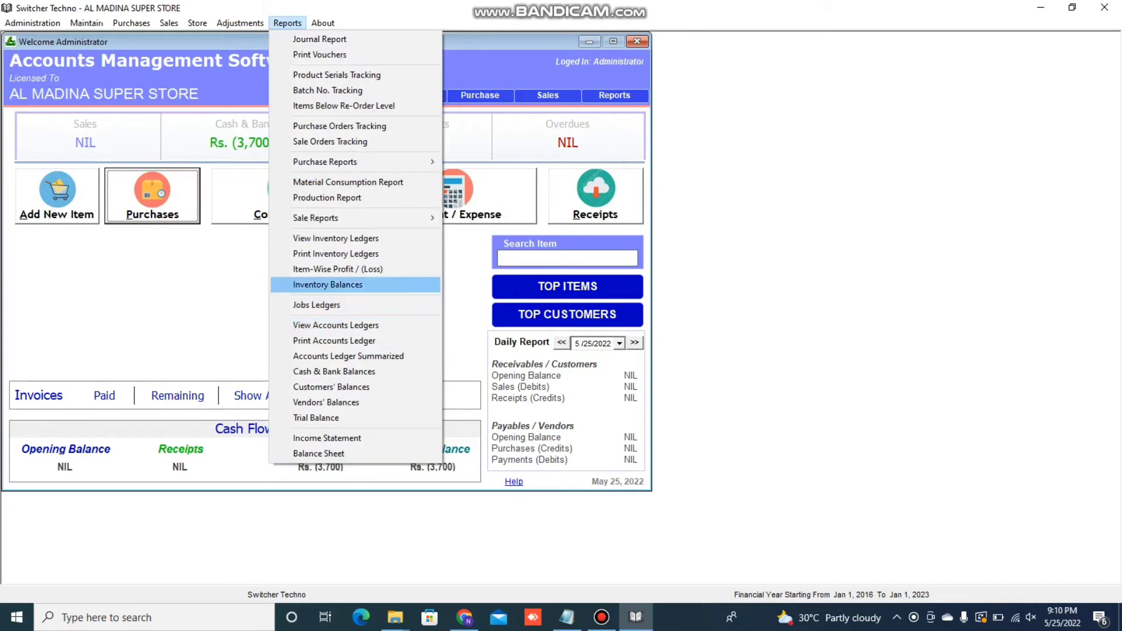
click(328, 285)
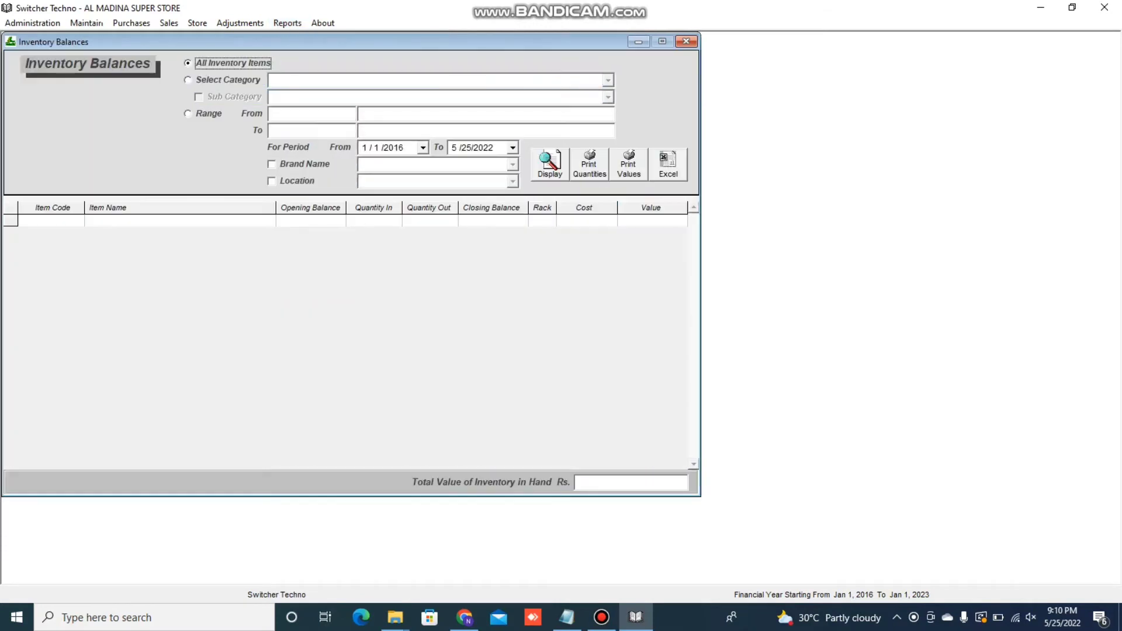
click(550, 164)
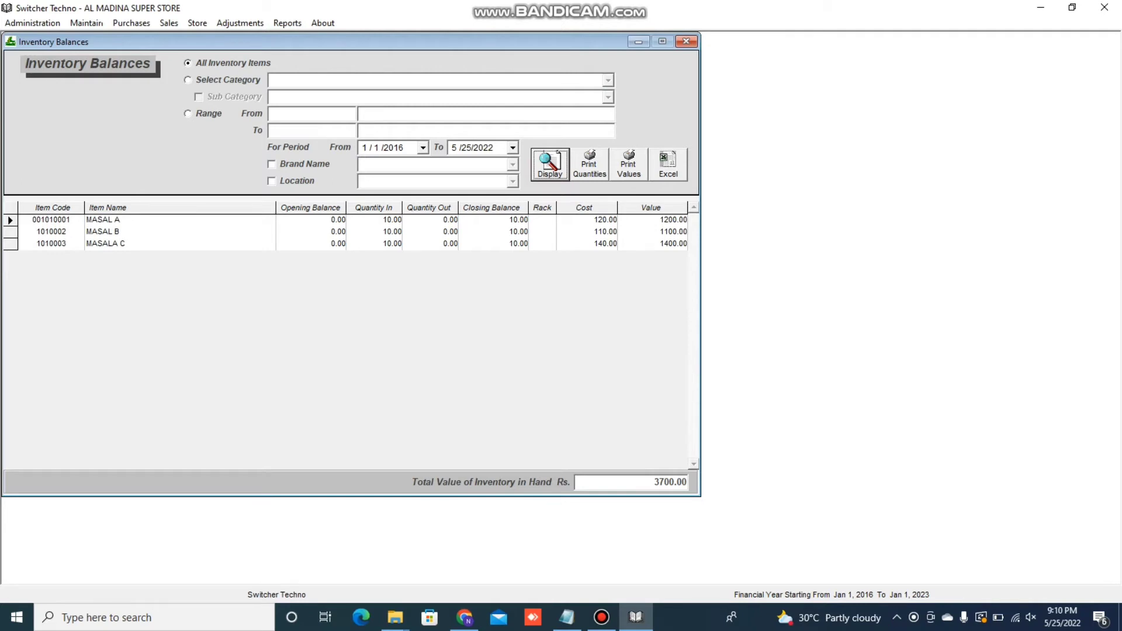
click(686, 41)
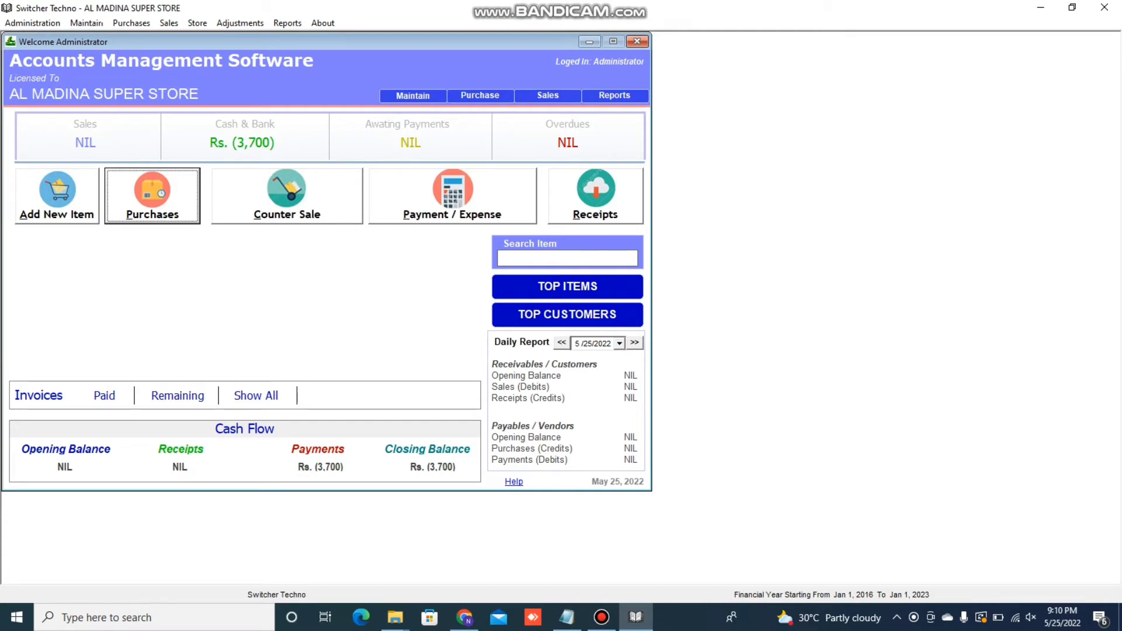
Step: Switch to the Notepad outline, highlight the RECIEPT MATERIAL entry, and return to Switcher Techno
click(567, 617)
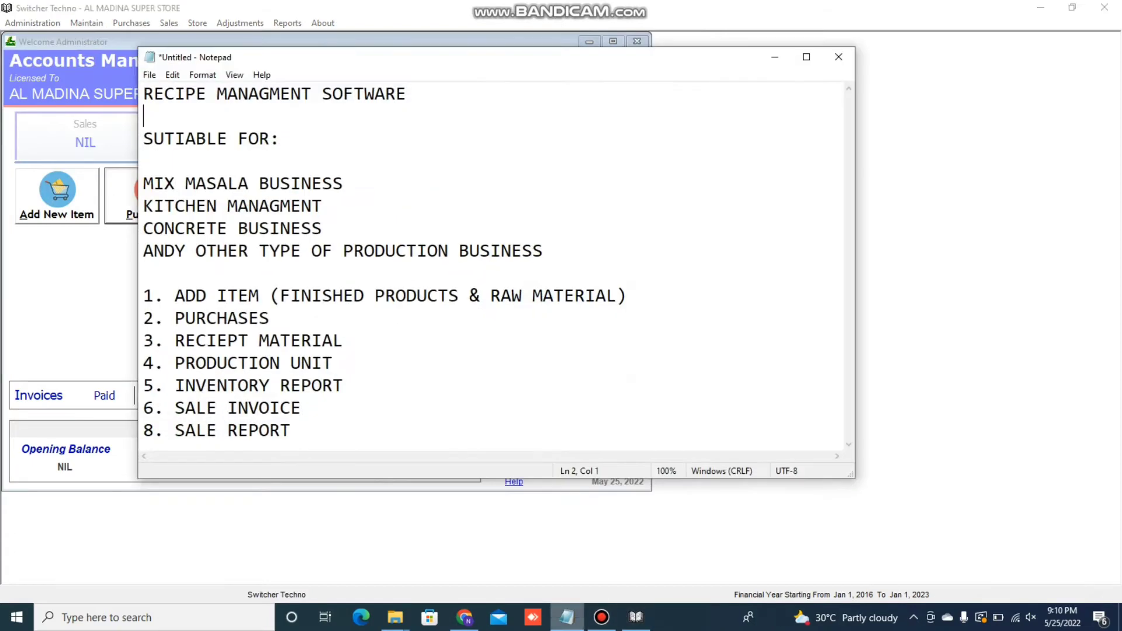
drag(174, 341, 344, 341)
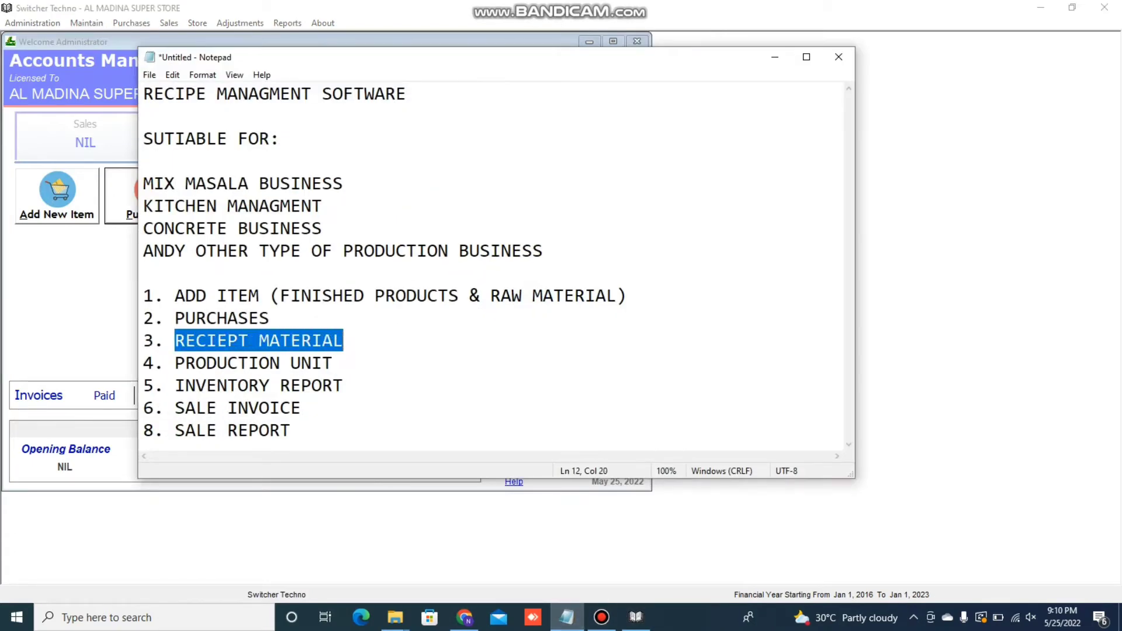
click(775, 56)
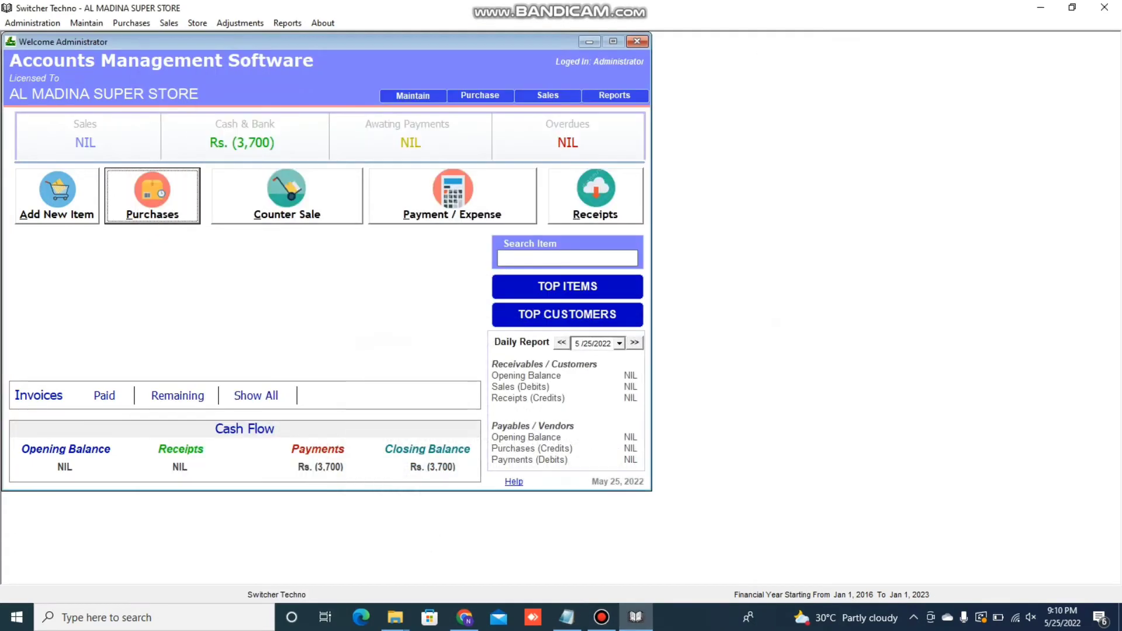
Step: Open the Bill of Materials form and select MIX MASLA as the product of the new combination
click(197, 23)
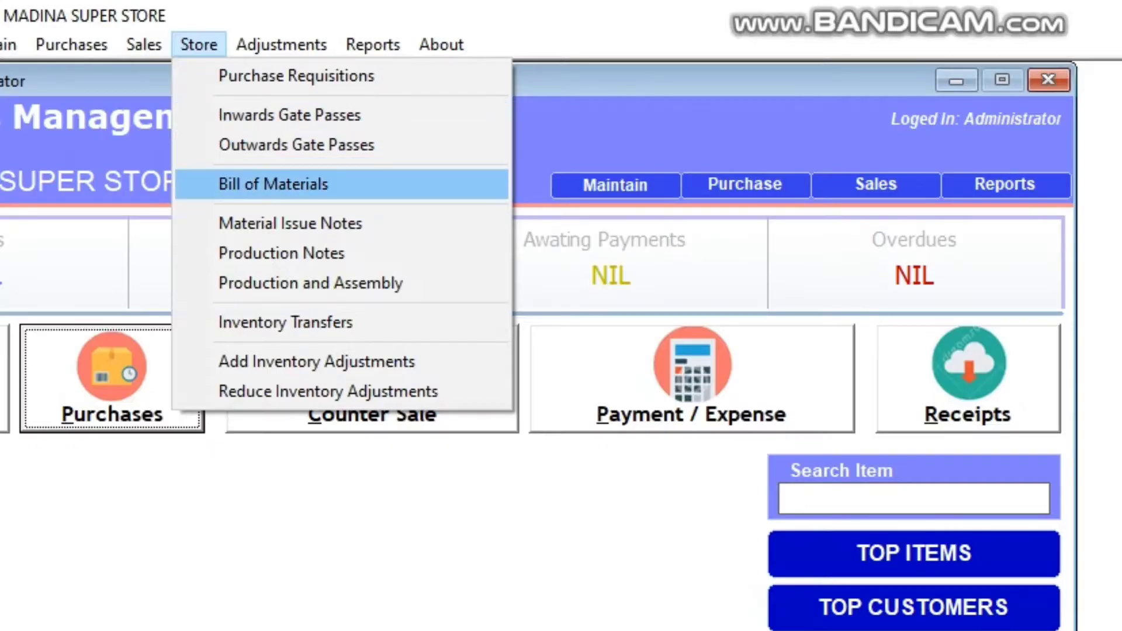
click(273, 184)
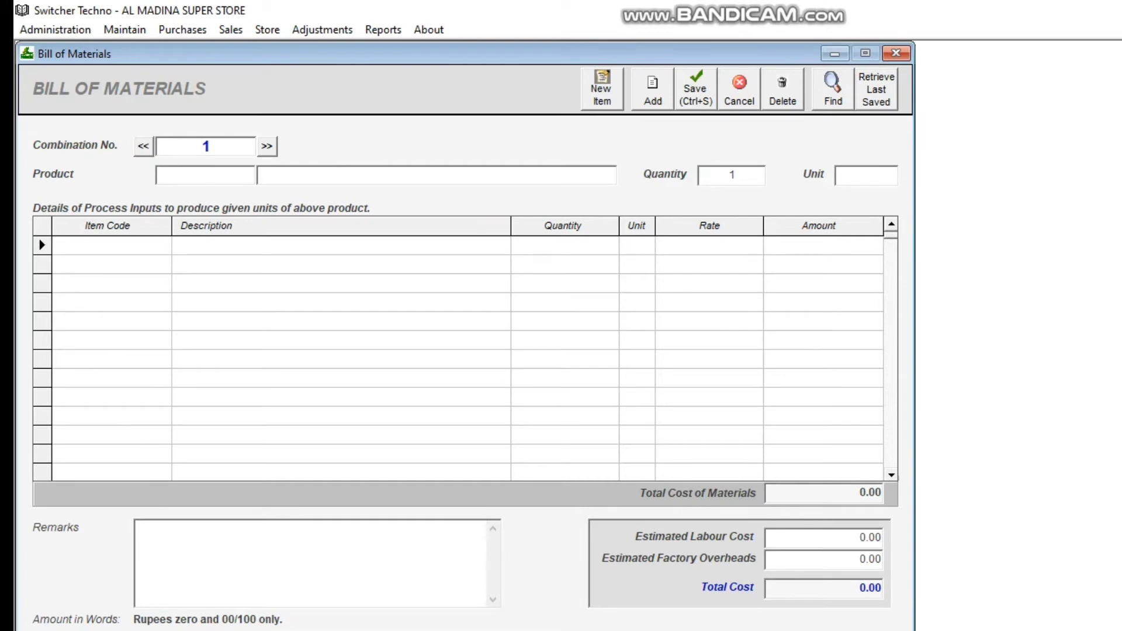
text(mix)
key(Down)
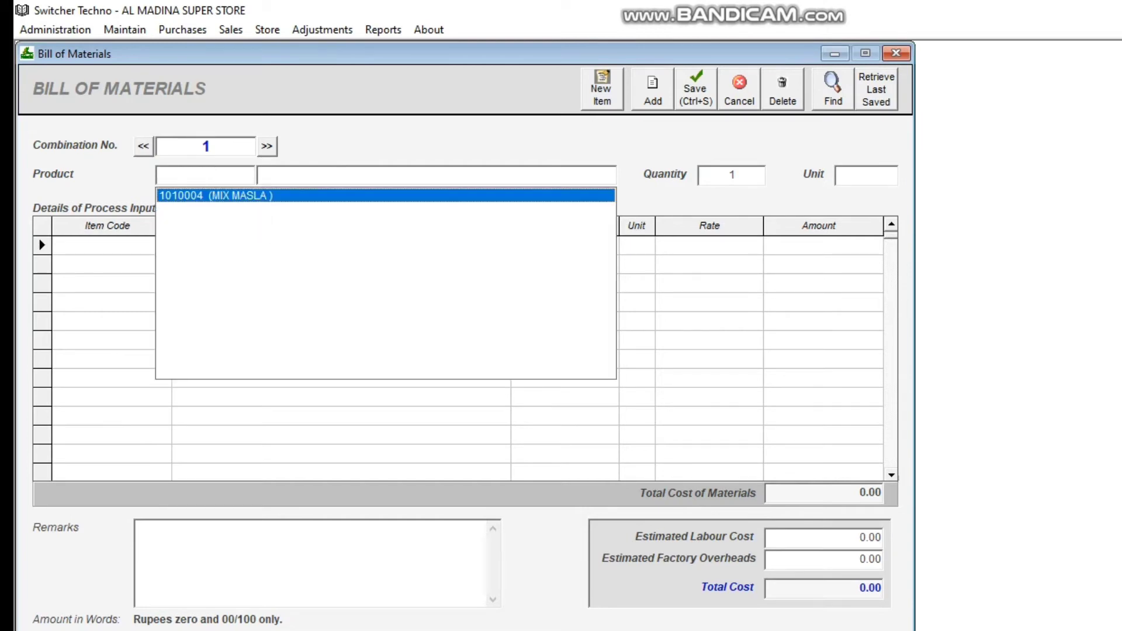
key(Return)
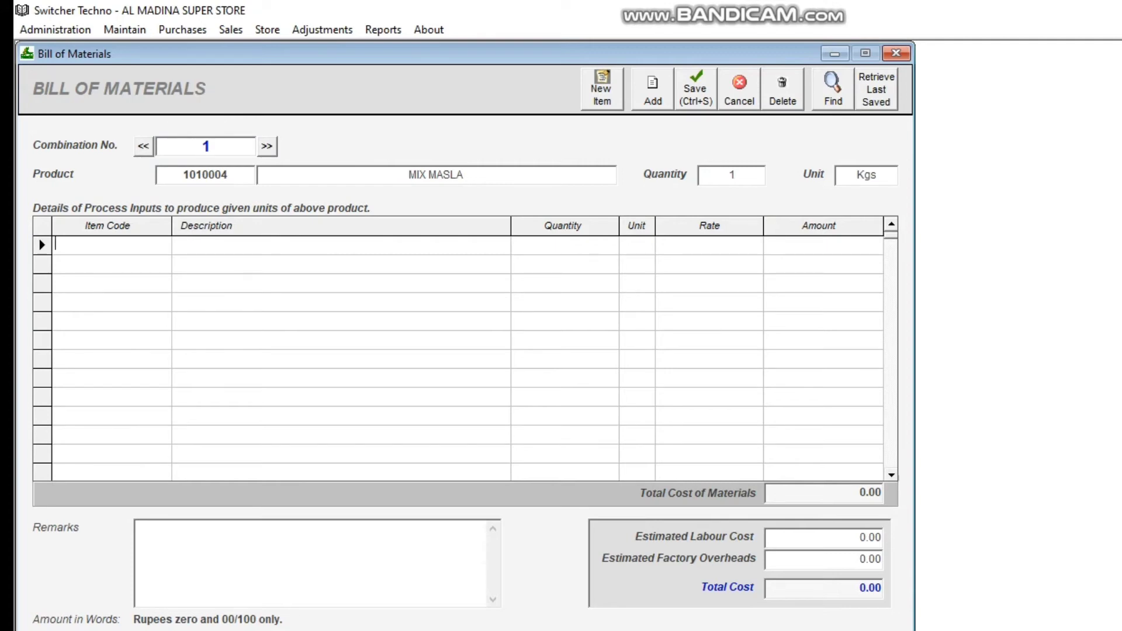
Step: Add MASAL A as the first input material with a quantity of 0.2
text(s)
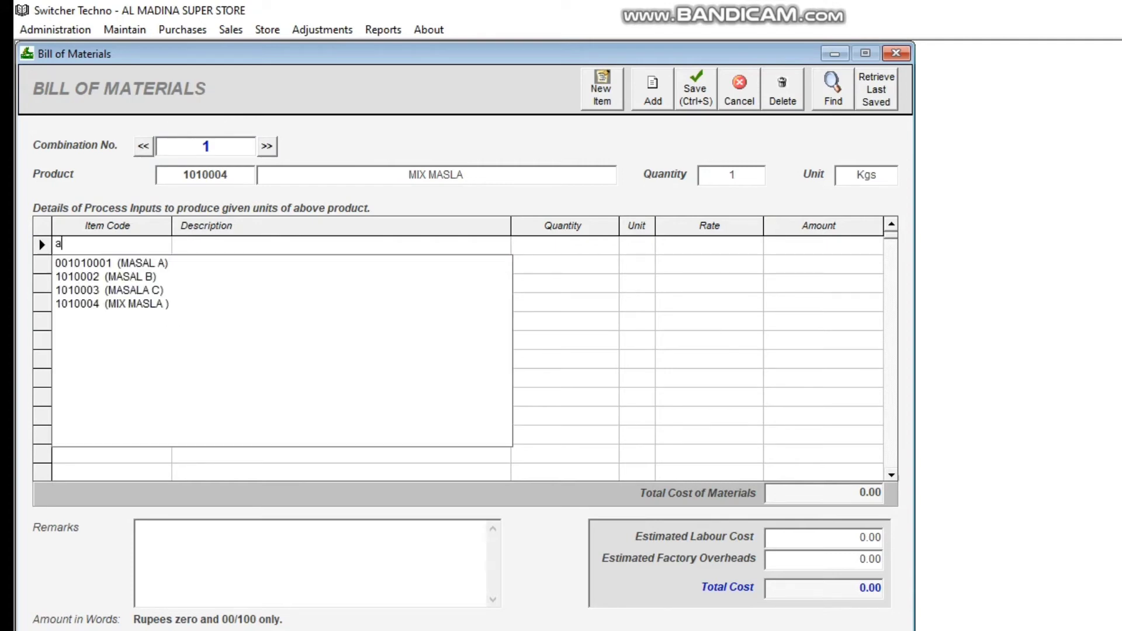
key(Down)
key(Return)
key(Return)
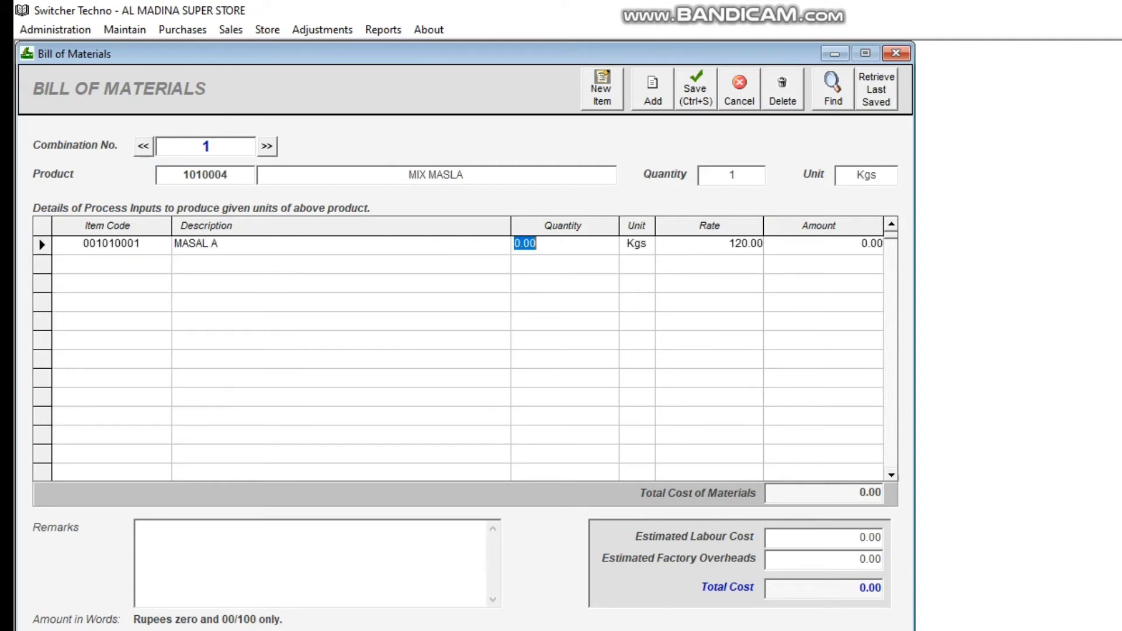
text(0.2)
key(Return)
key(Return)
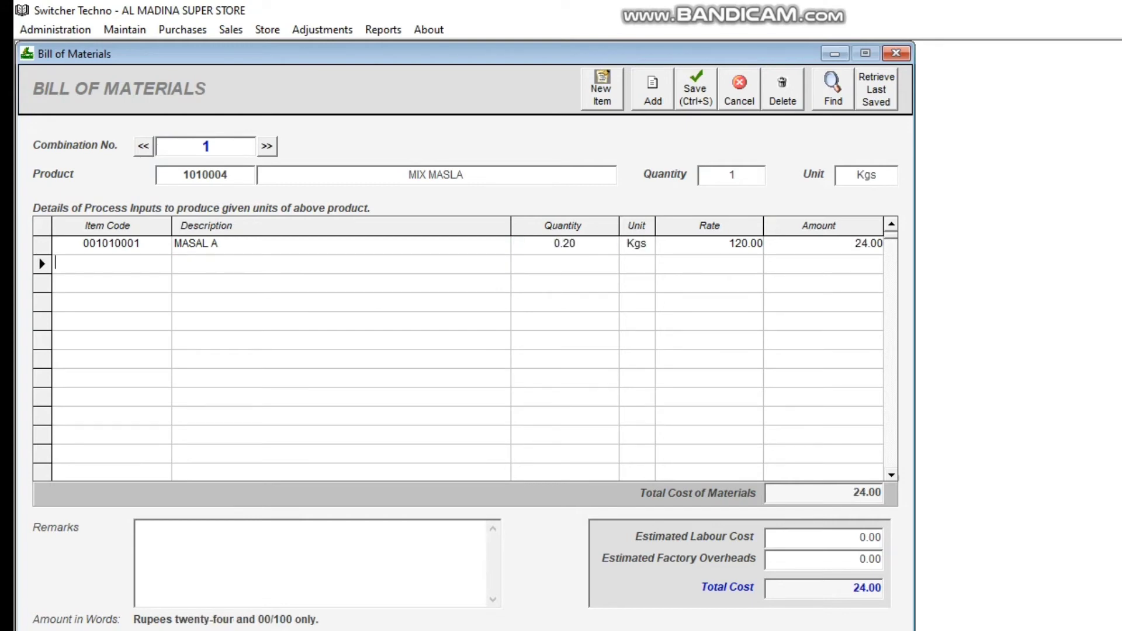
Step: Add MASAL B as the second input material with a quantity of 0.2
text(ma)
key(Down)
key(Down)
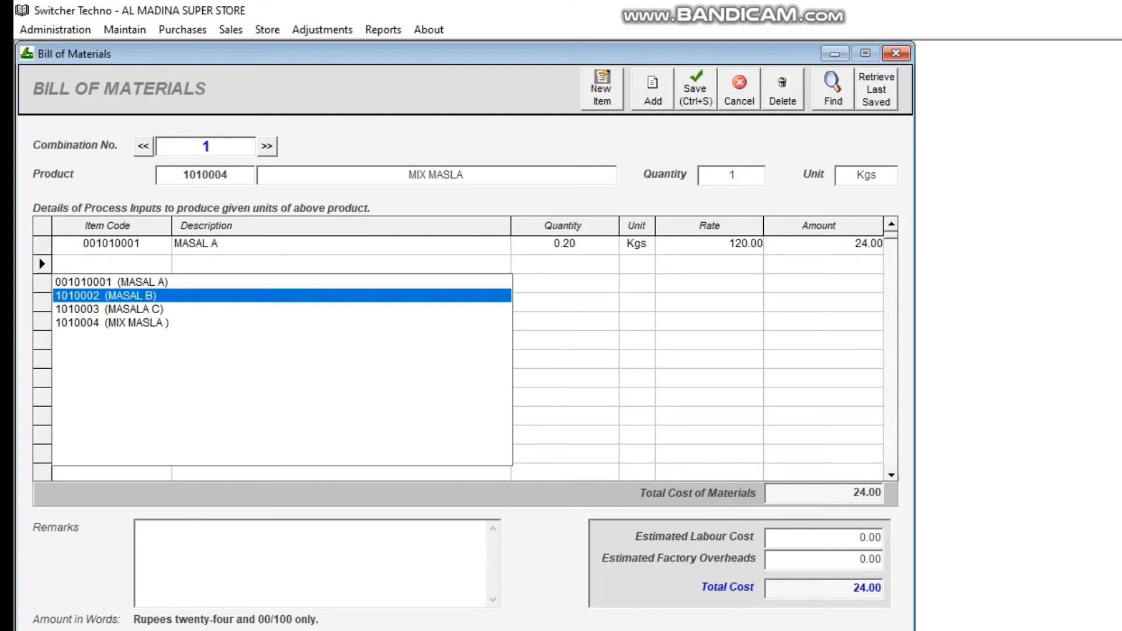
key(Return)
text(0.2)
key(Return)
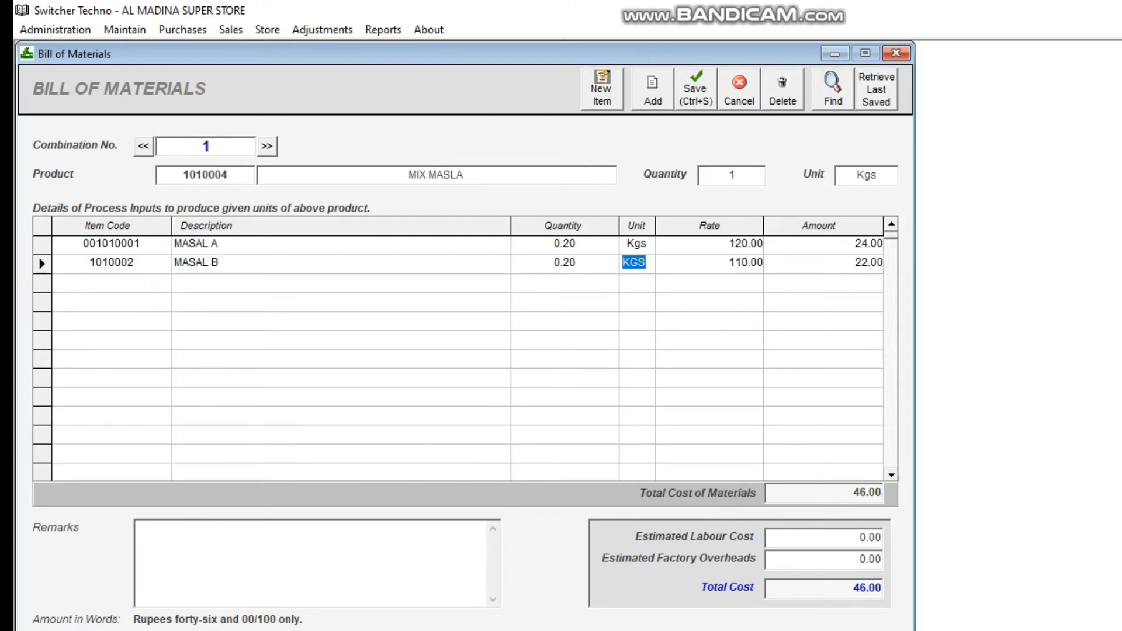
key(Return)
Step: Add MASALA C as the third input material with a quantity of 0.2
text(ma)
key(Down)
key(Down)
key(Down)
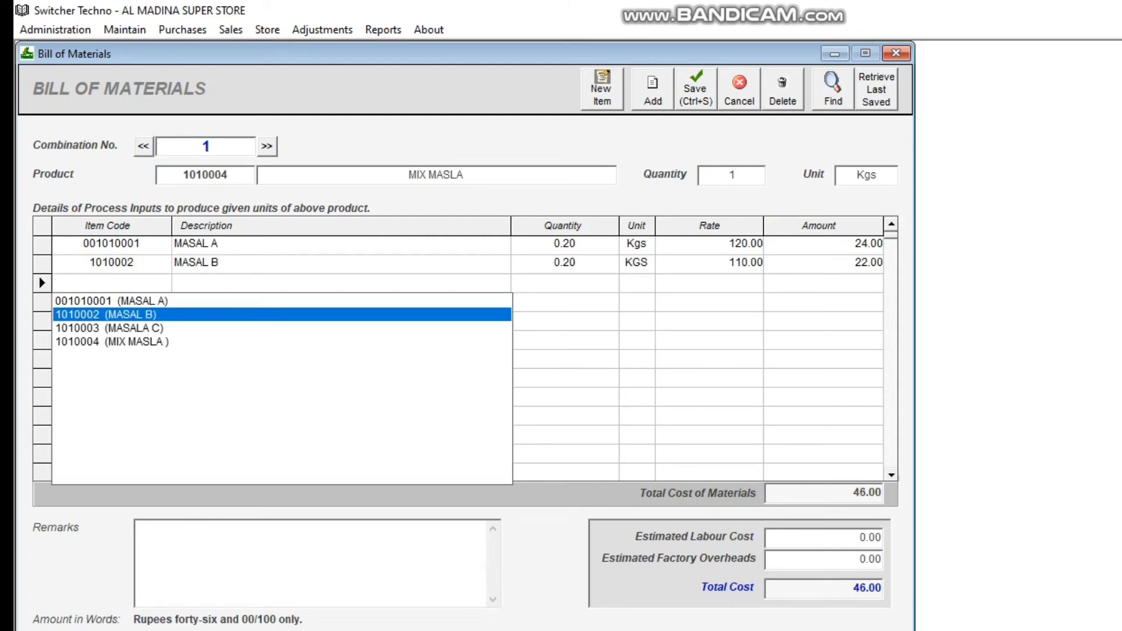
key(Return)
key(Return)
text(0.2)
key(Return)
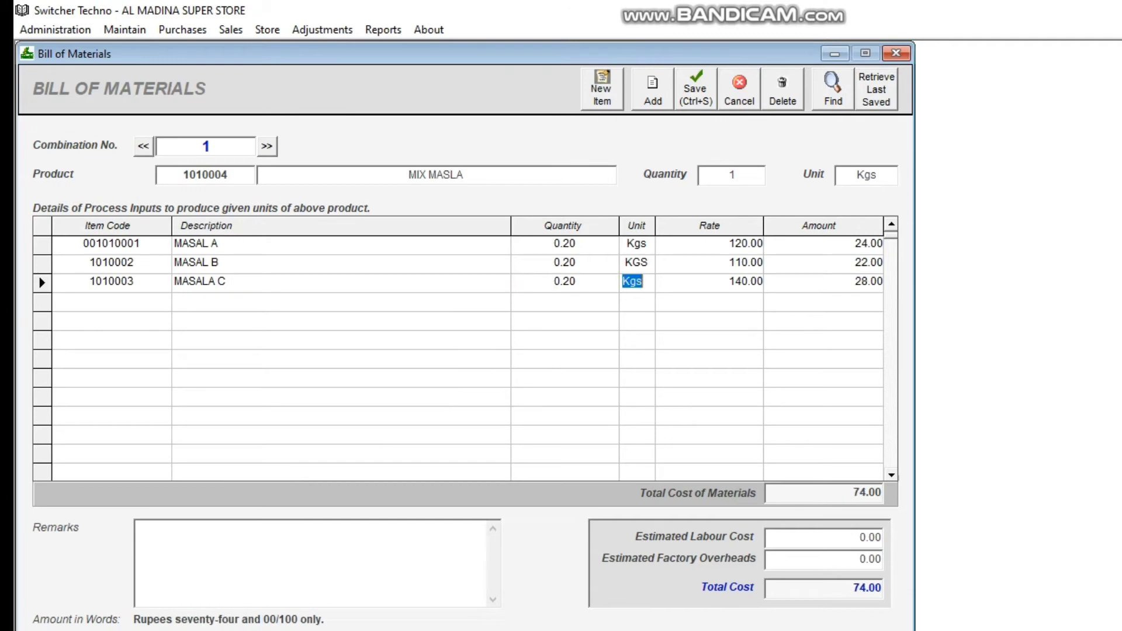
key(Return)
Step: Set the material quantities to 0.25 for MASAL A, 0.3 for MASAL B and 0.4 for MASALA C
click(564, 243)
text(0.25)
key(Return)
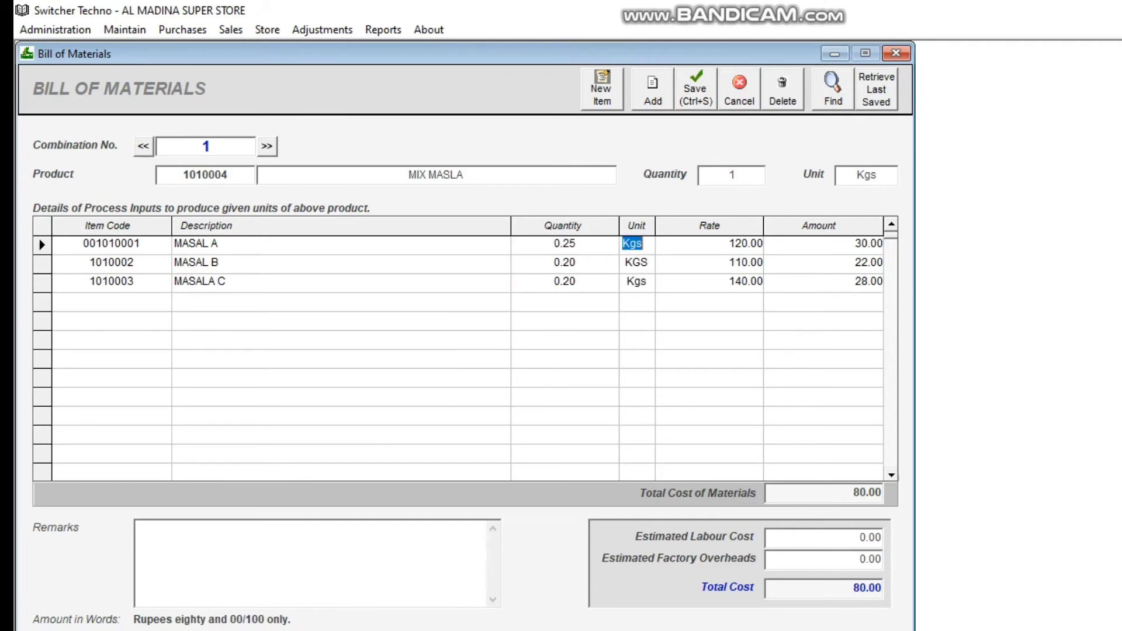
click(564, 262)
text(0.3)
key(Return)
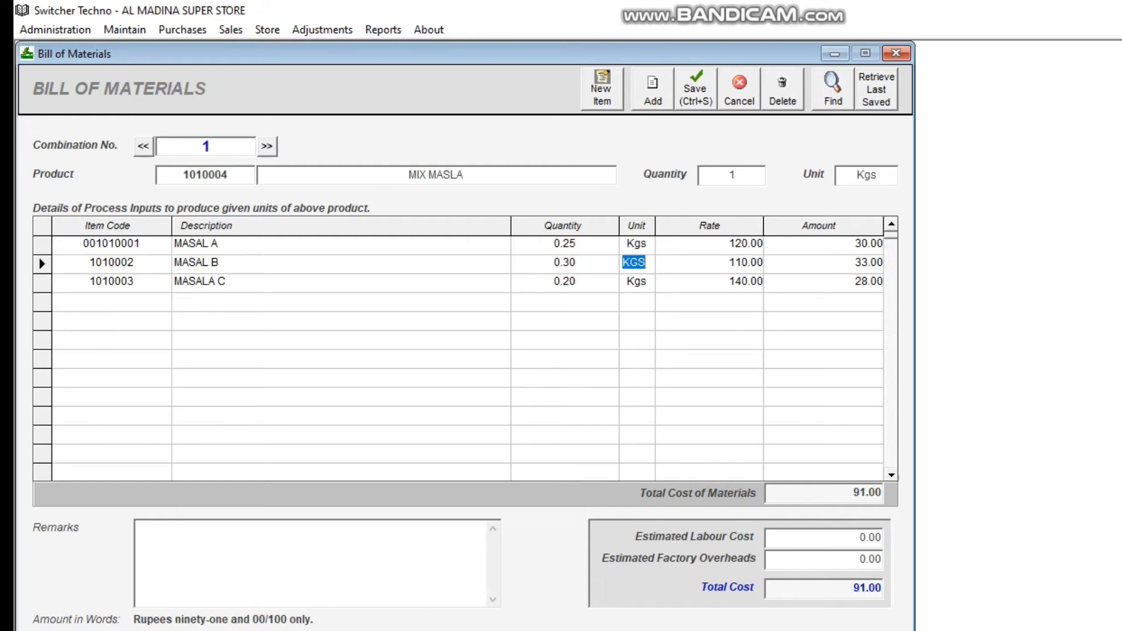
click(564, 281)
text(0.5)
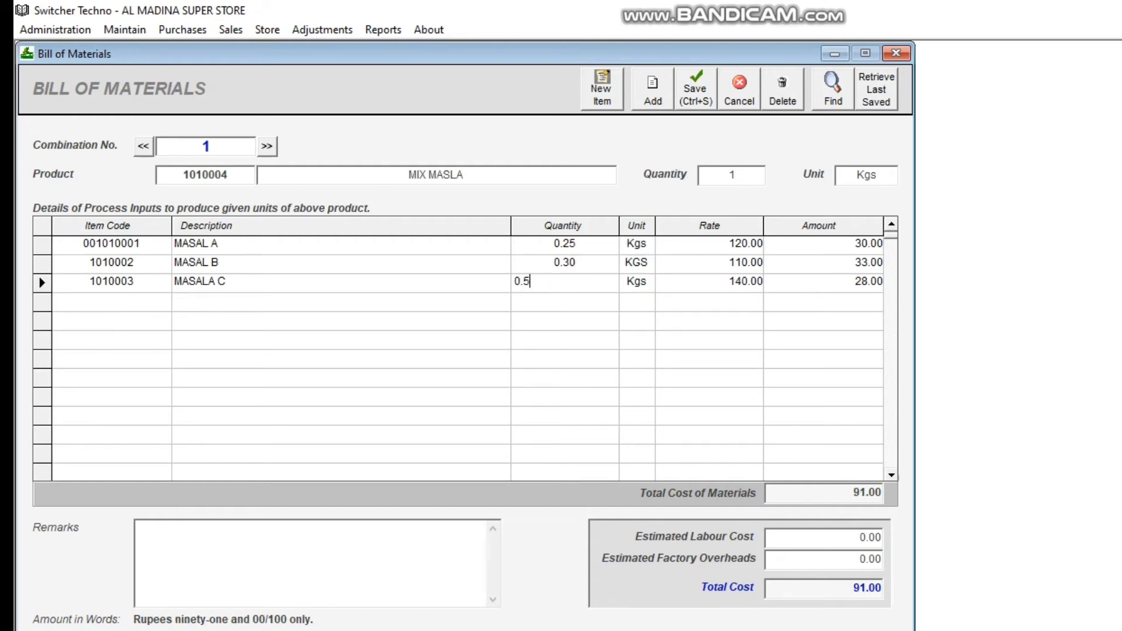
key(BackSpace)
text(4)
key(Return)
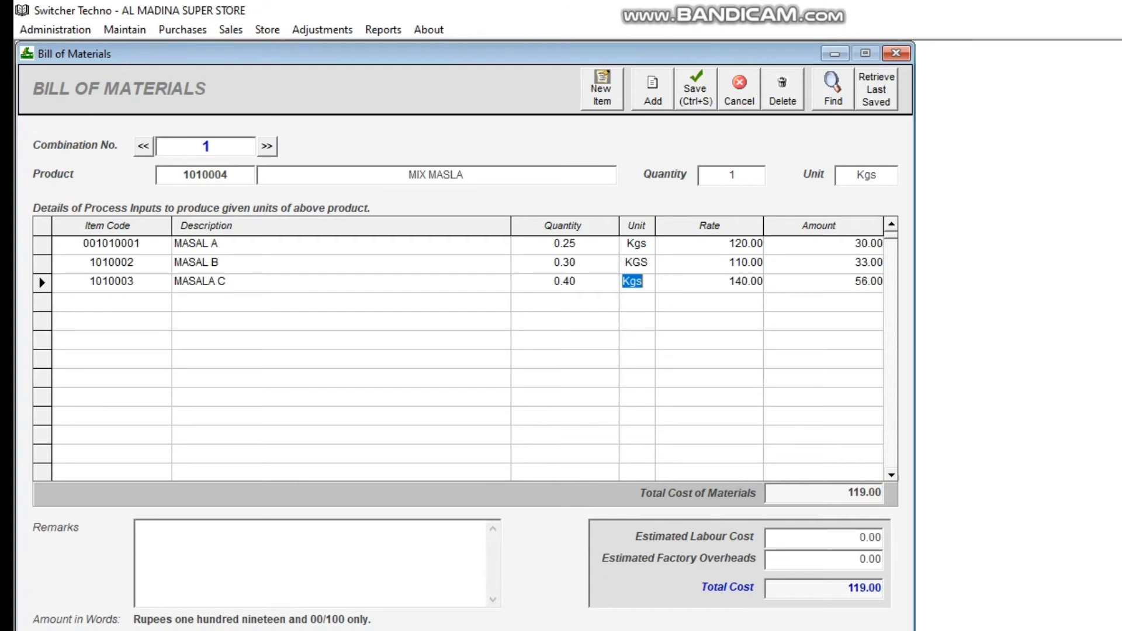
Step: Set both the estimated labour cost and the estimated factory overheads of the bill to 10
click(869, 538)
text(10)
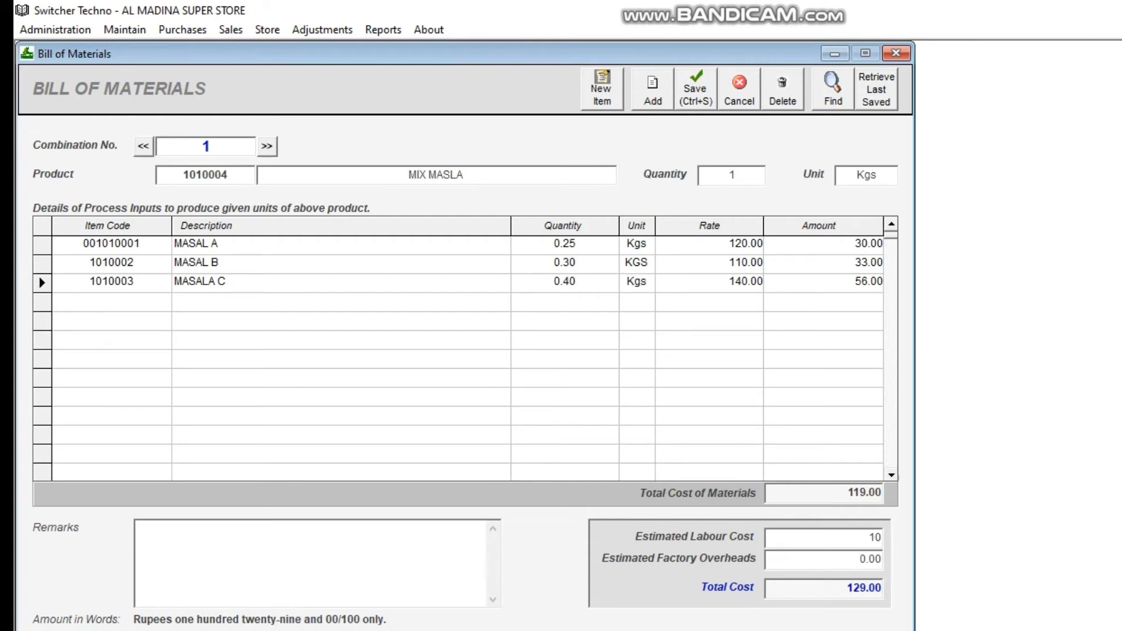
key(Tab)
text(1)
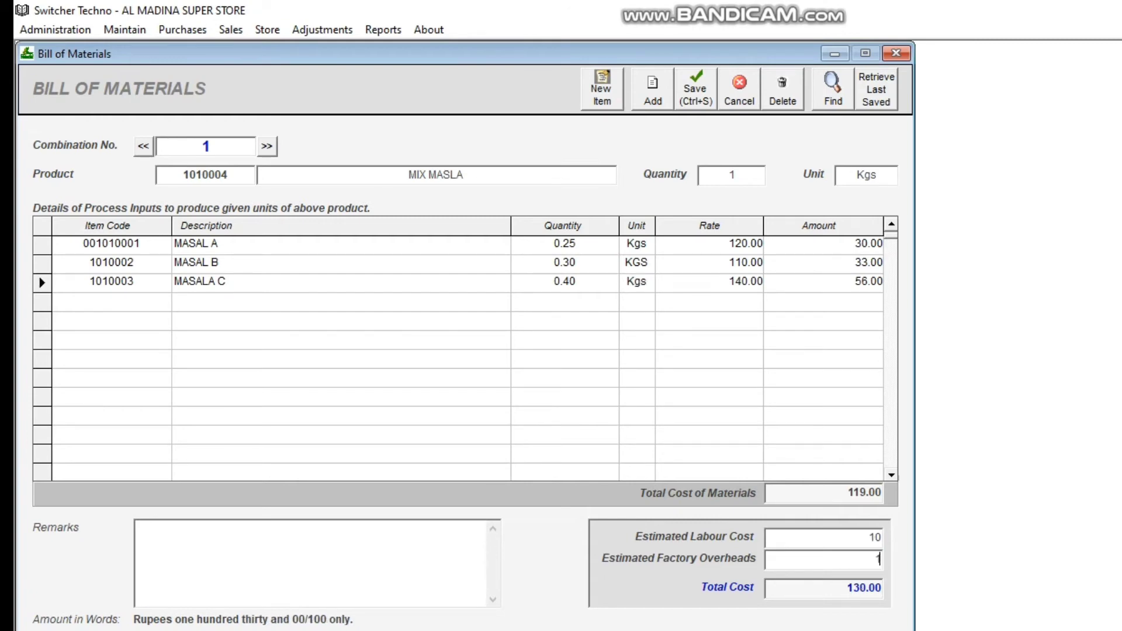
text(0)
key(Tab)
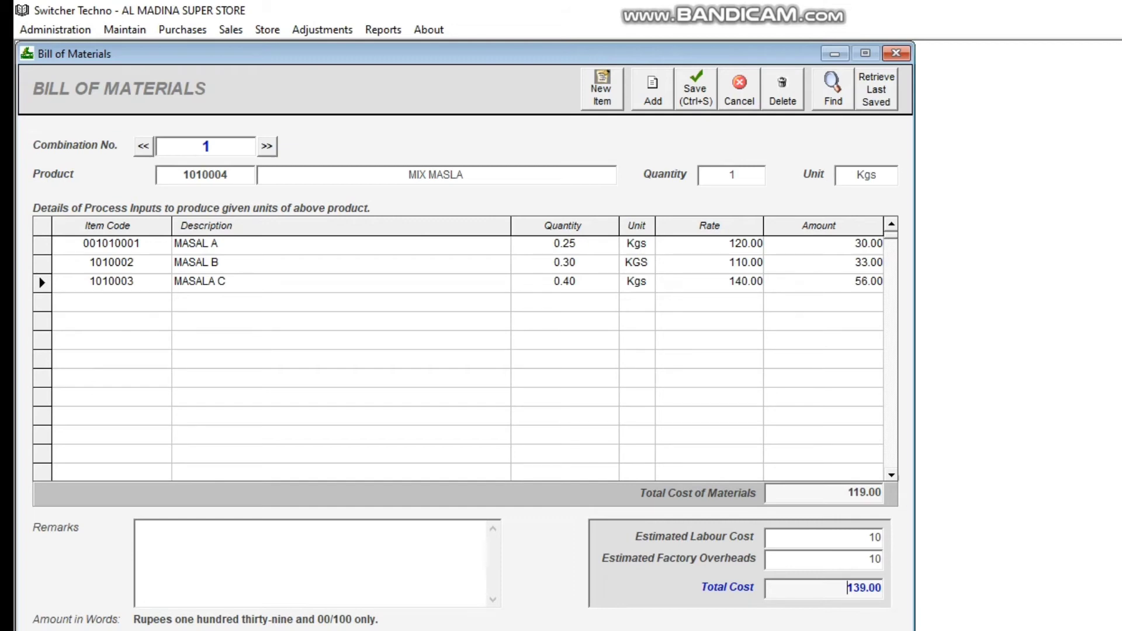
Step: Save the MIX MASLA bill of materials, recall it to check its contents, and save it again
drag(847, 587, 880, 588)
key(ctrl+s)
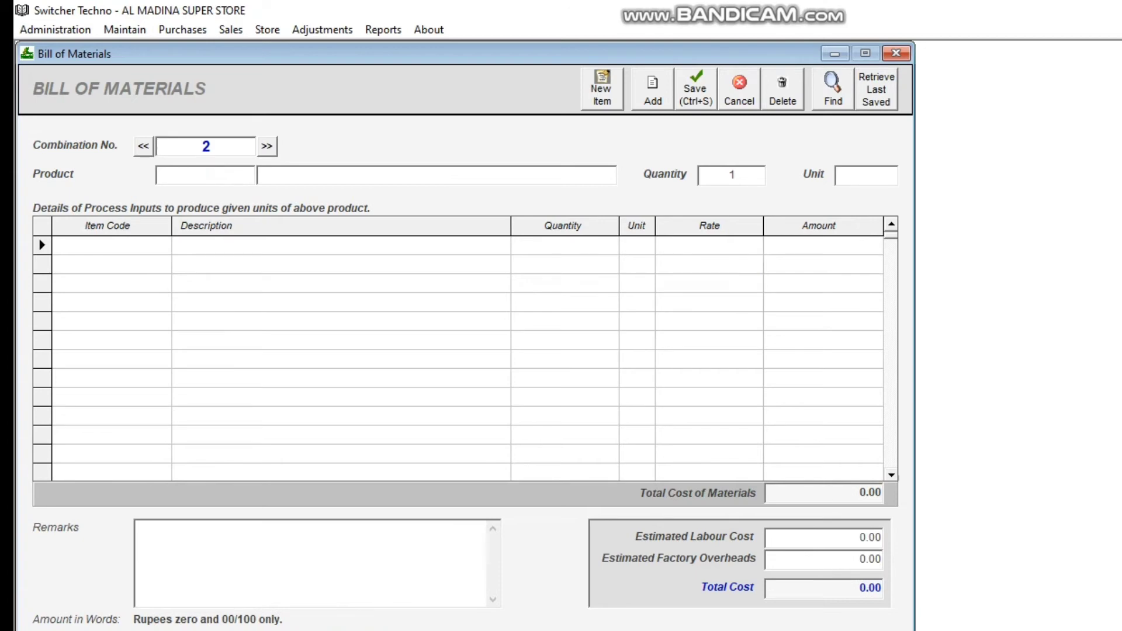
click(143, 146)
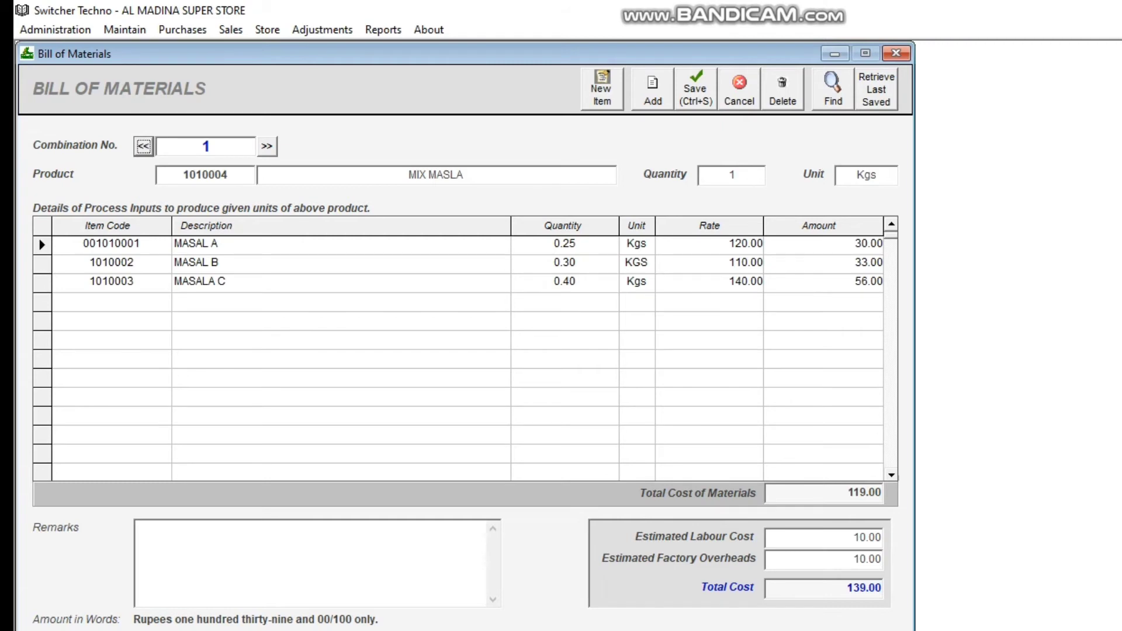
key(ctrl+s)
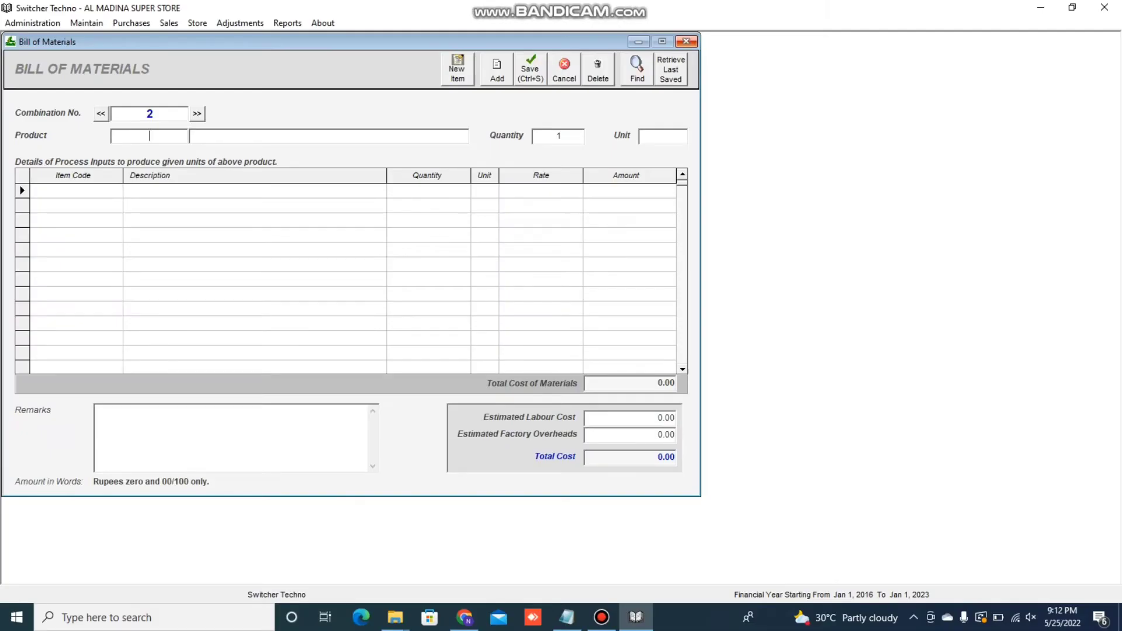
Step: Close the bill of materials and check the production unit entry in the Notepad outline
click(686, 41)
click(567, 617)
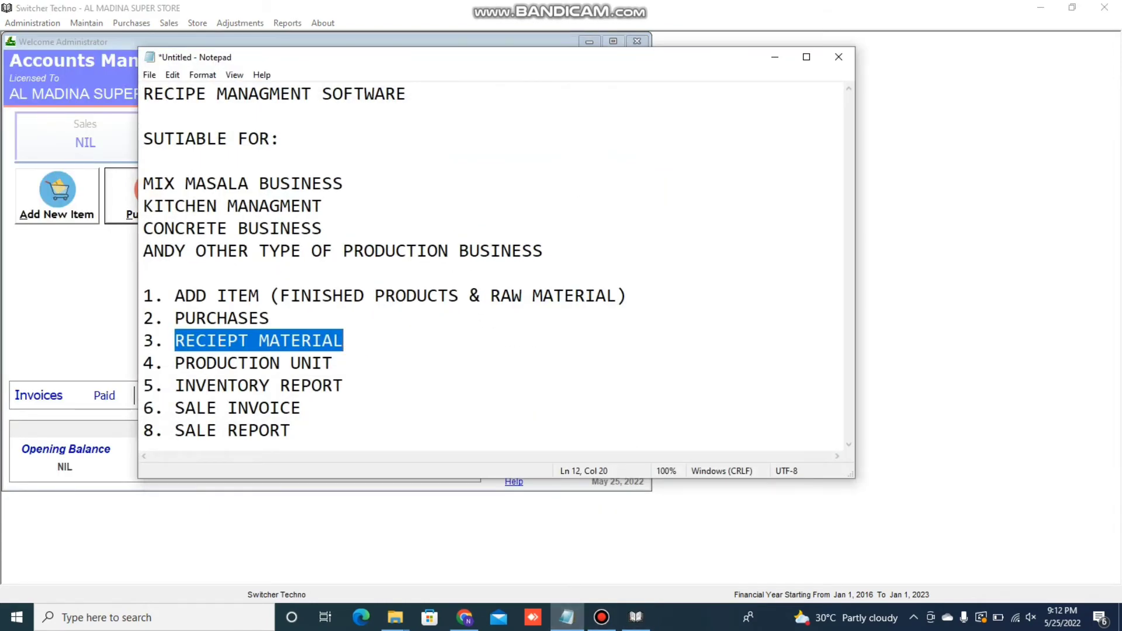
drag(175, 363, 344, 385)
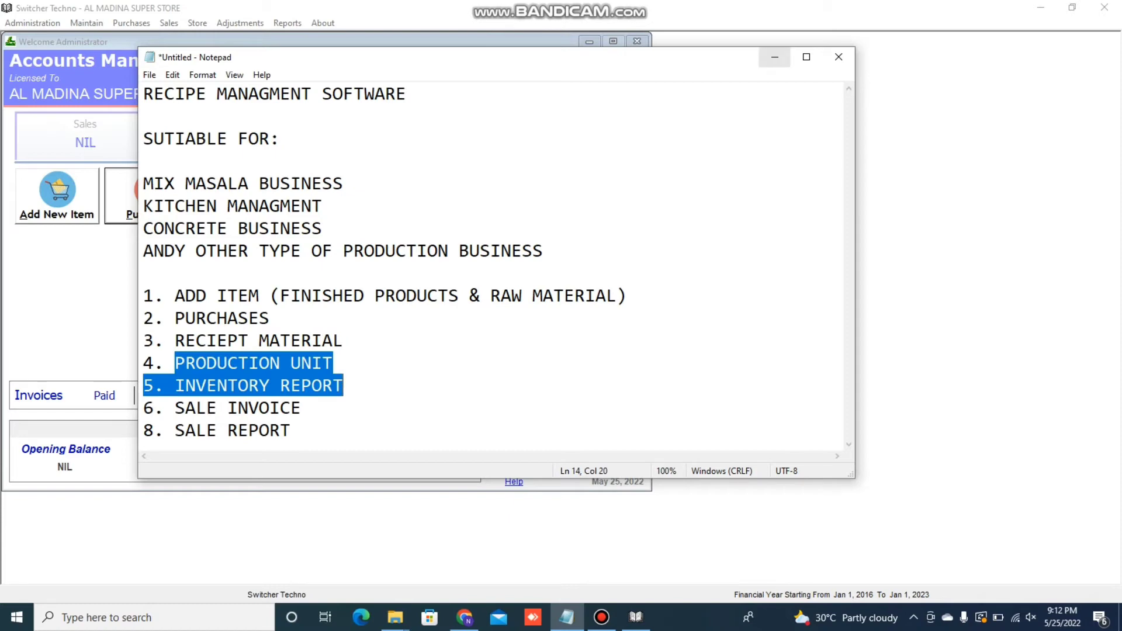
click(774, 57)
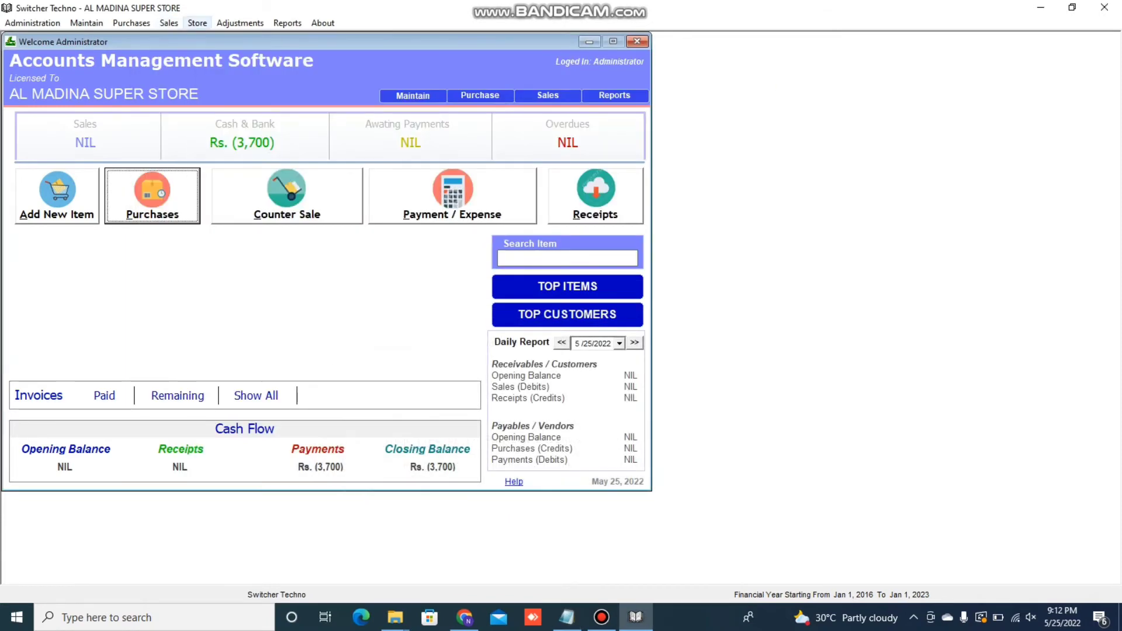
Step: Open the Production and Assembly form and choose MIX MASLA as the finished product
click(198, 23)
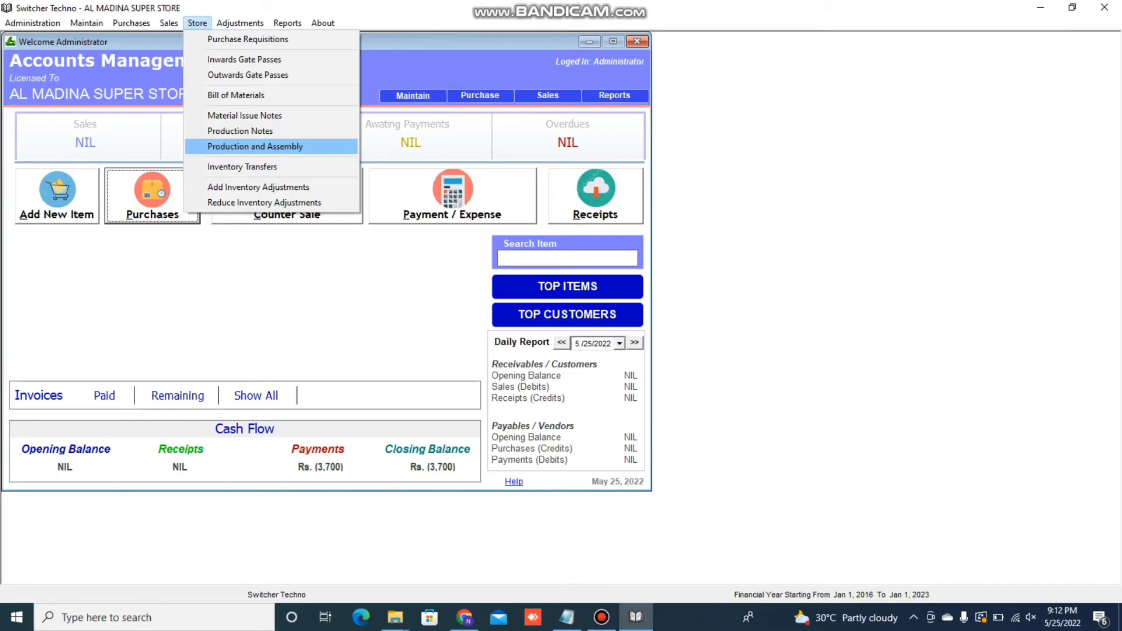
click(403, 324)
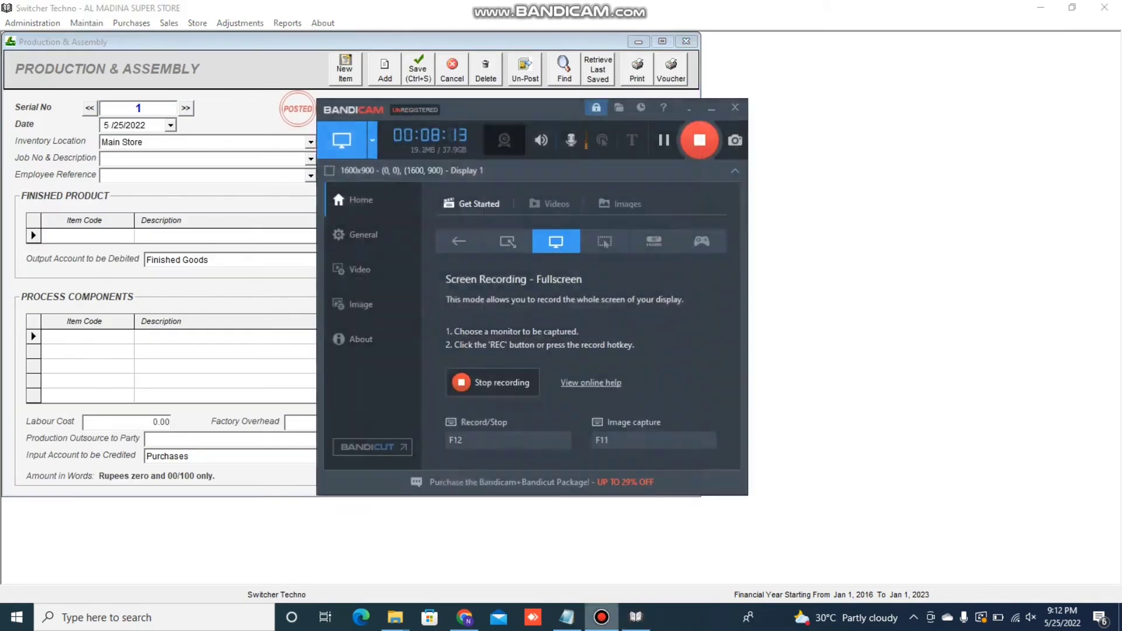
click(711, 109)
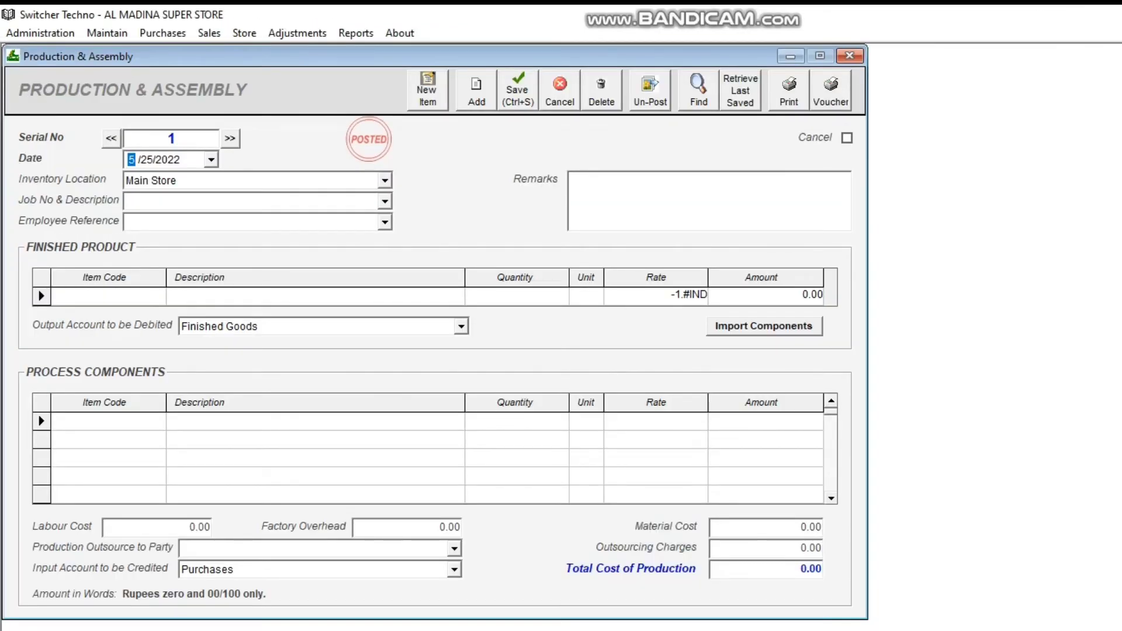
click(109, 295)
text(mix)
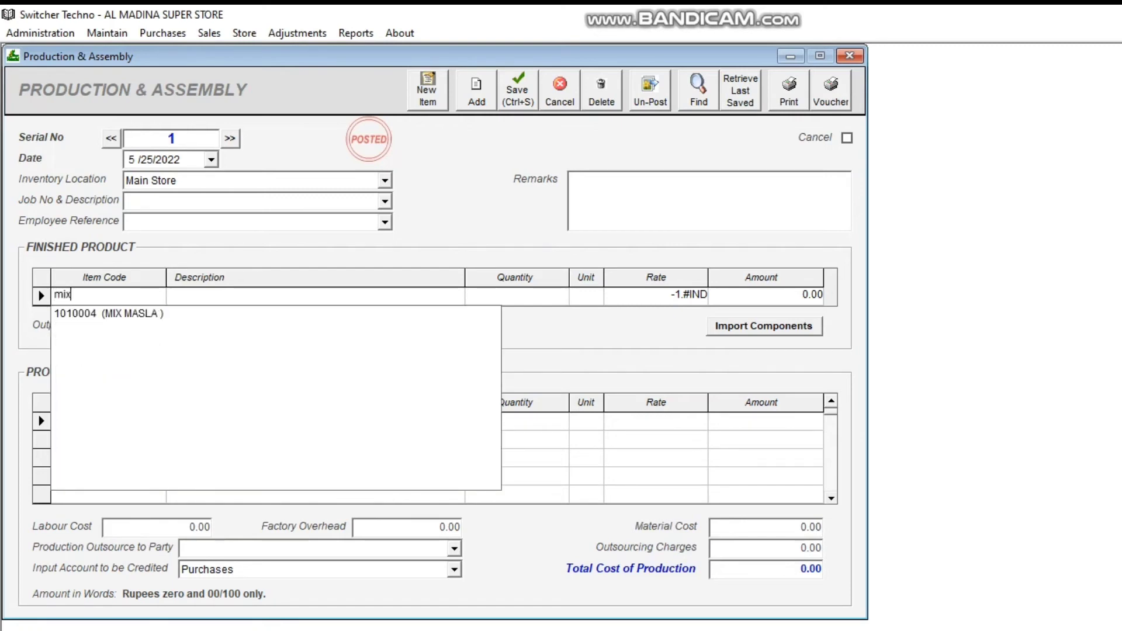
key(Down)
key(Return)
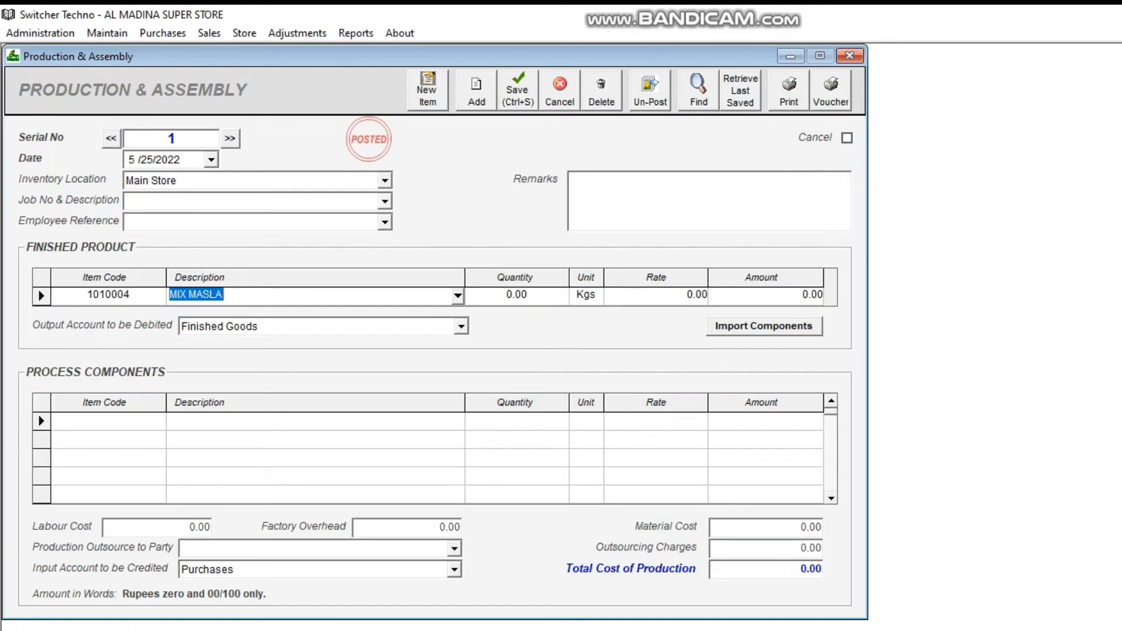
Step: Set the MIX MASLA production quantity to 100, import its process components, and save the production entry
key(Tab)
text(100)
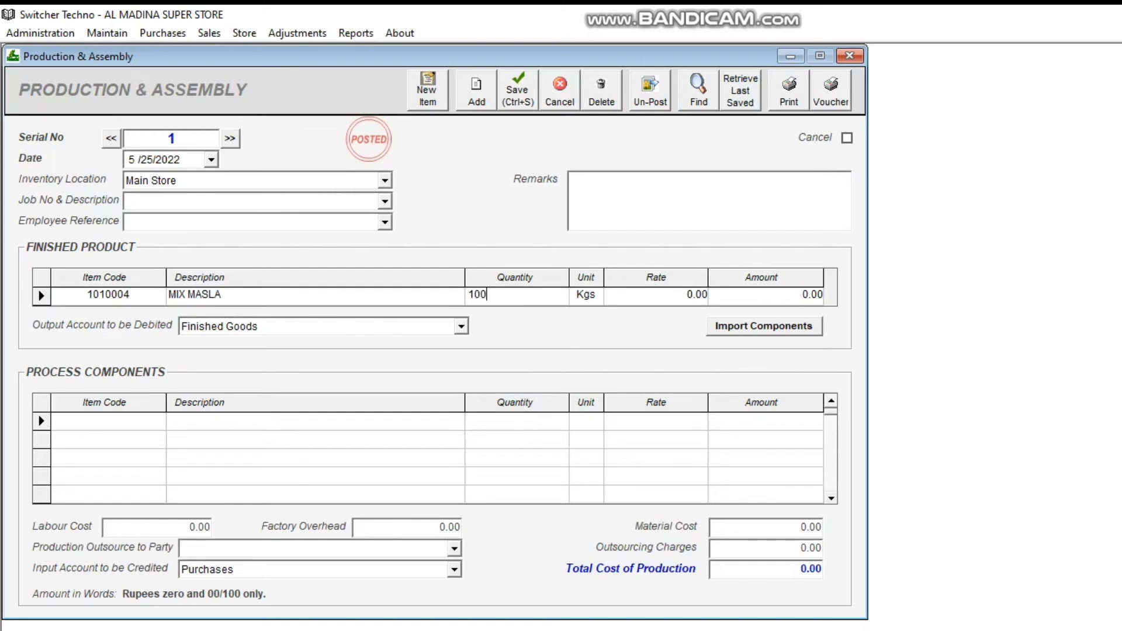
key(Tab)
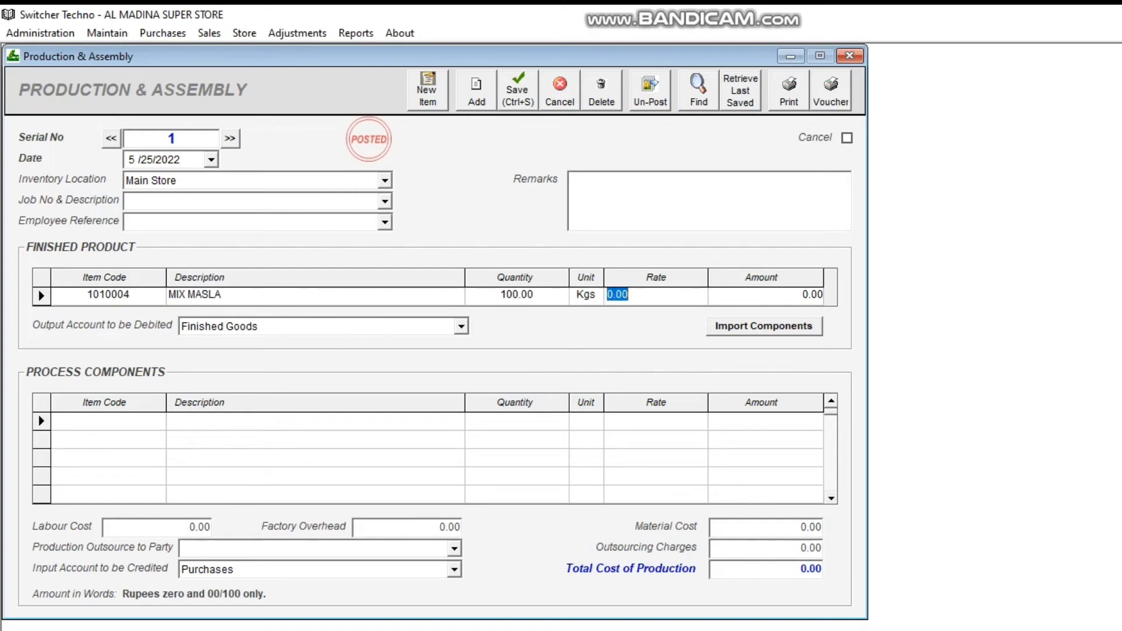
click(764, 326)
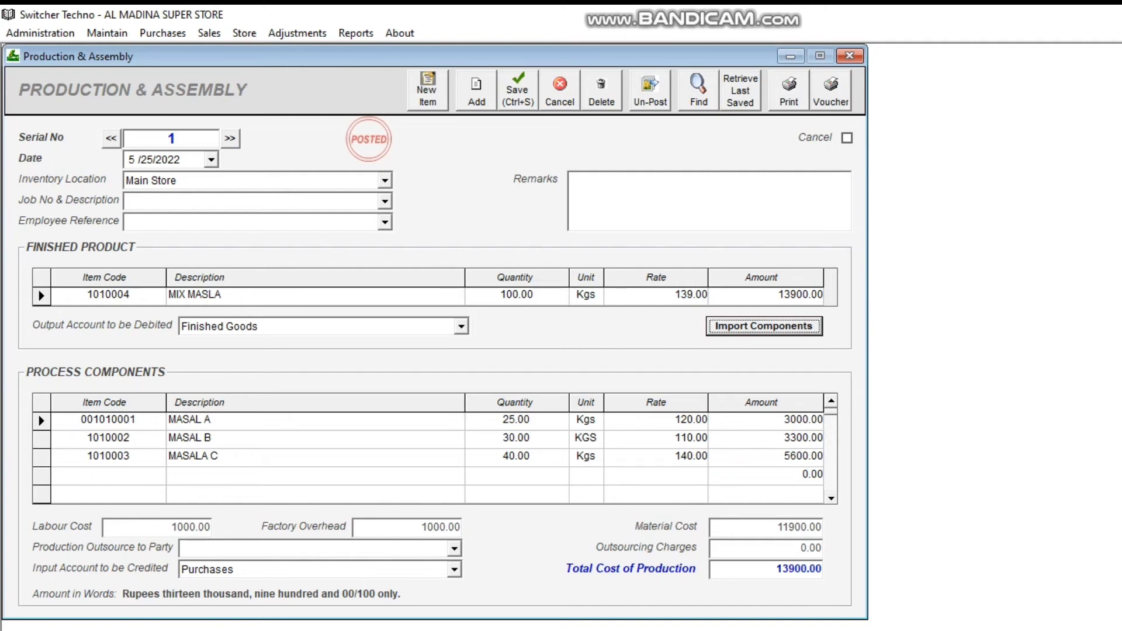
key(ctrl+s)
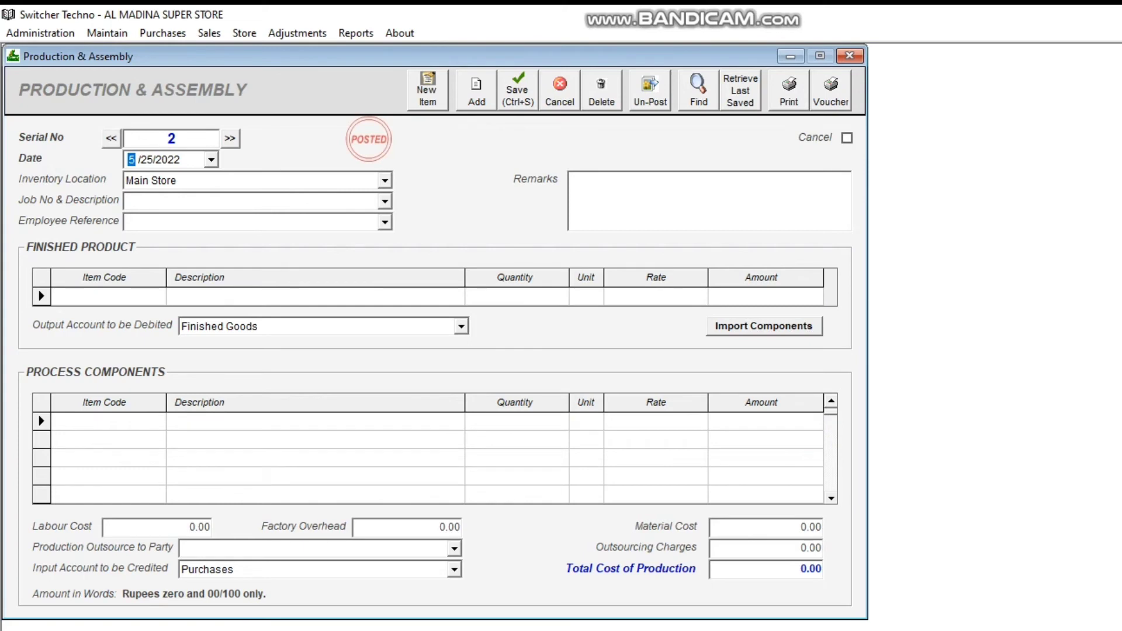
Step: Recall the saved MIX MASLA production entry, view its Production and Assembly Note, and close the preview
click(111, 139)
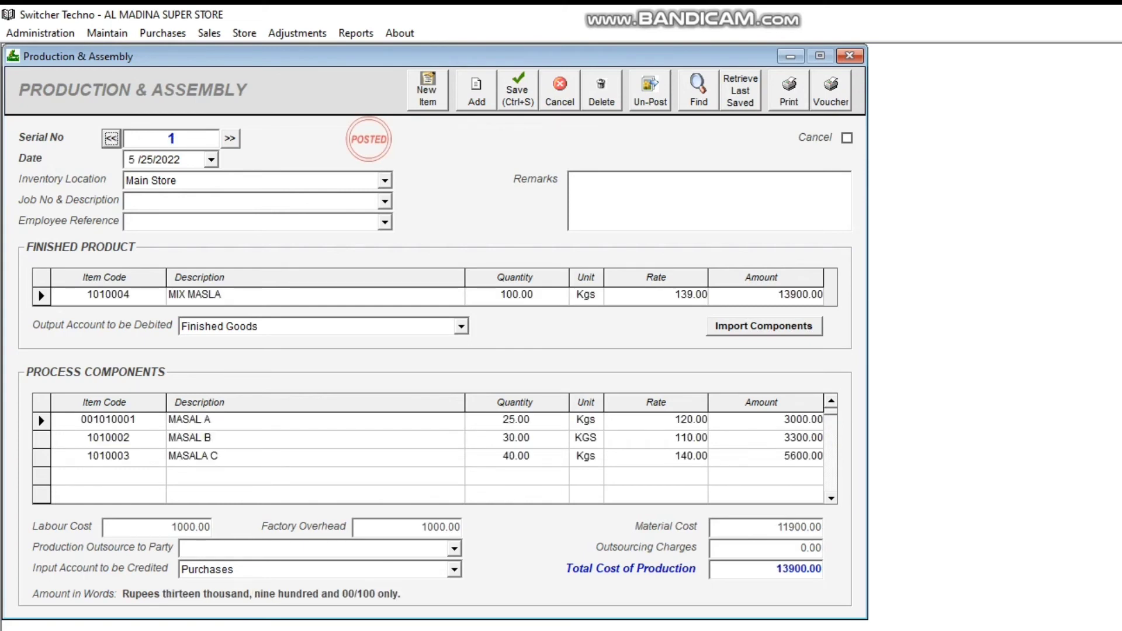
click(830, 91)
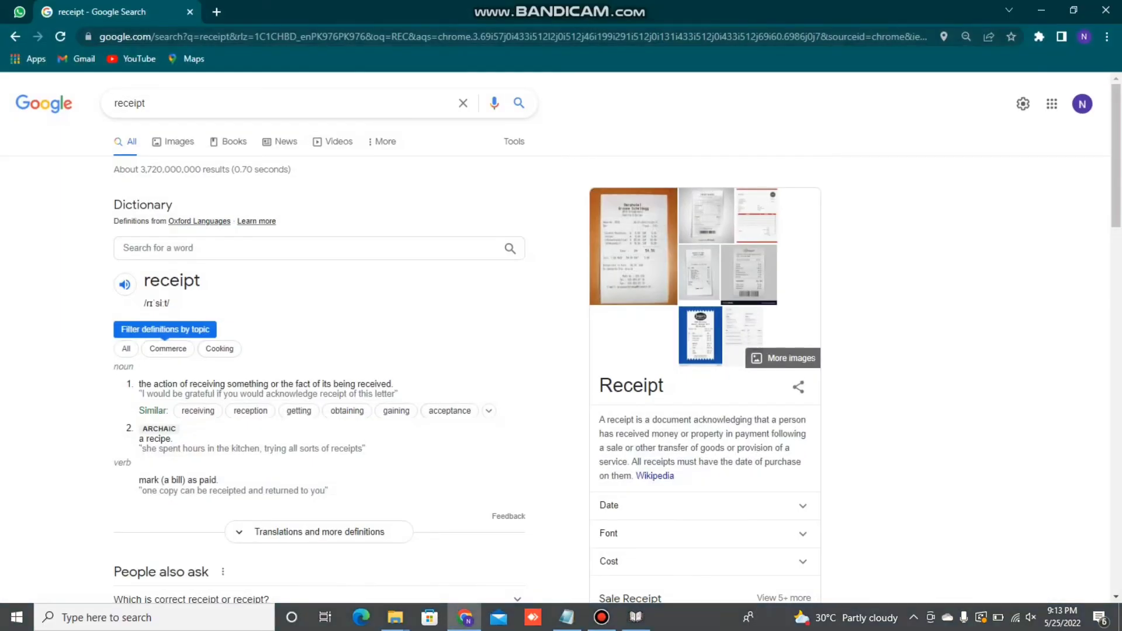
click(636, 617)
click(602, 617)
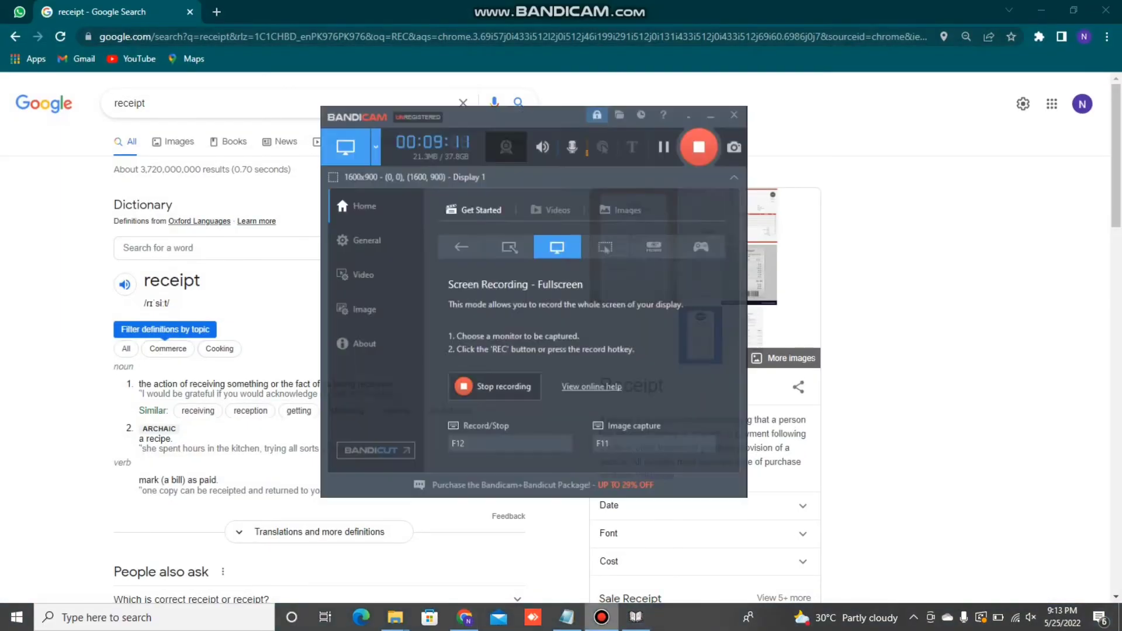
click(712, 104)
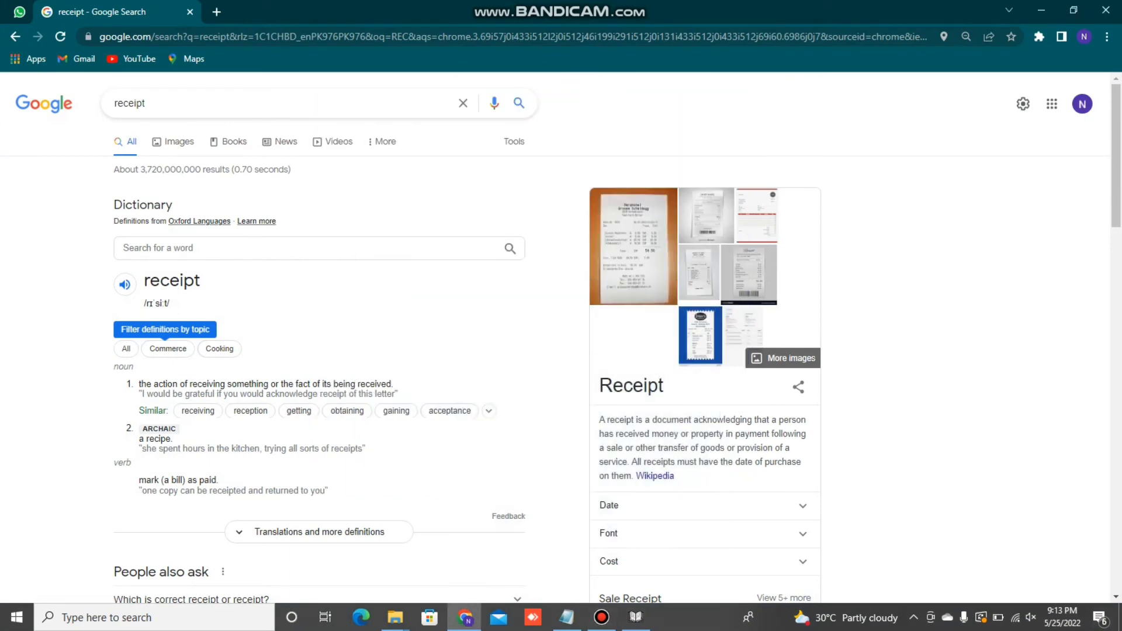
click(636, 617)
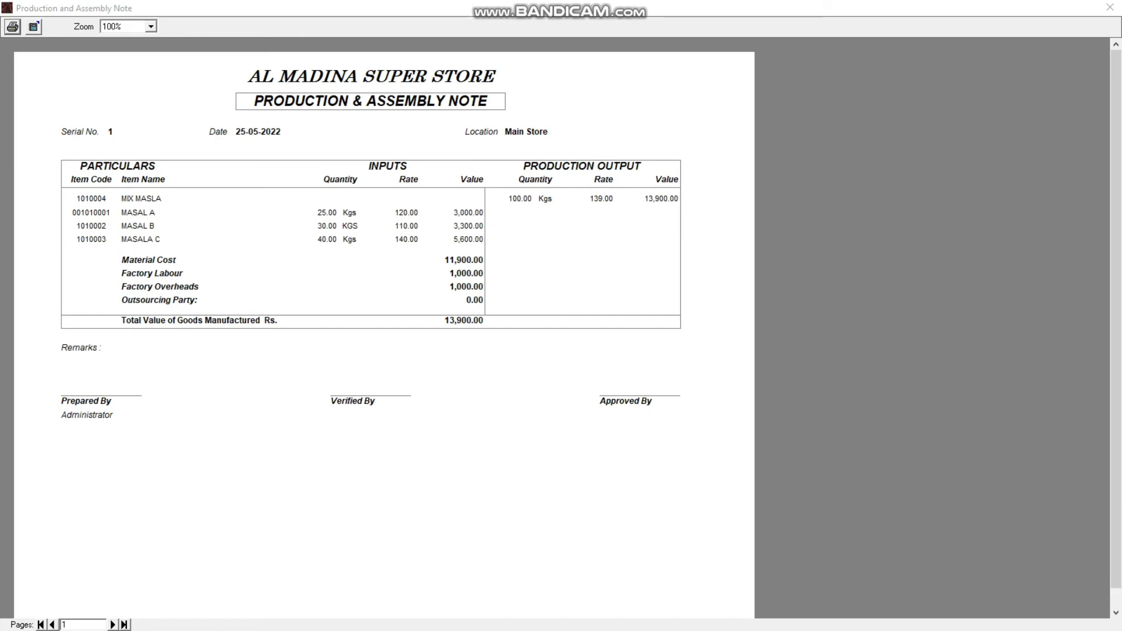
click(1110, 7)
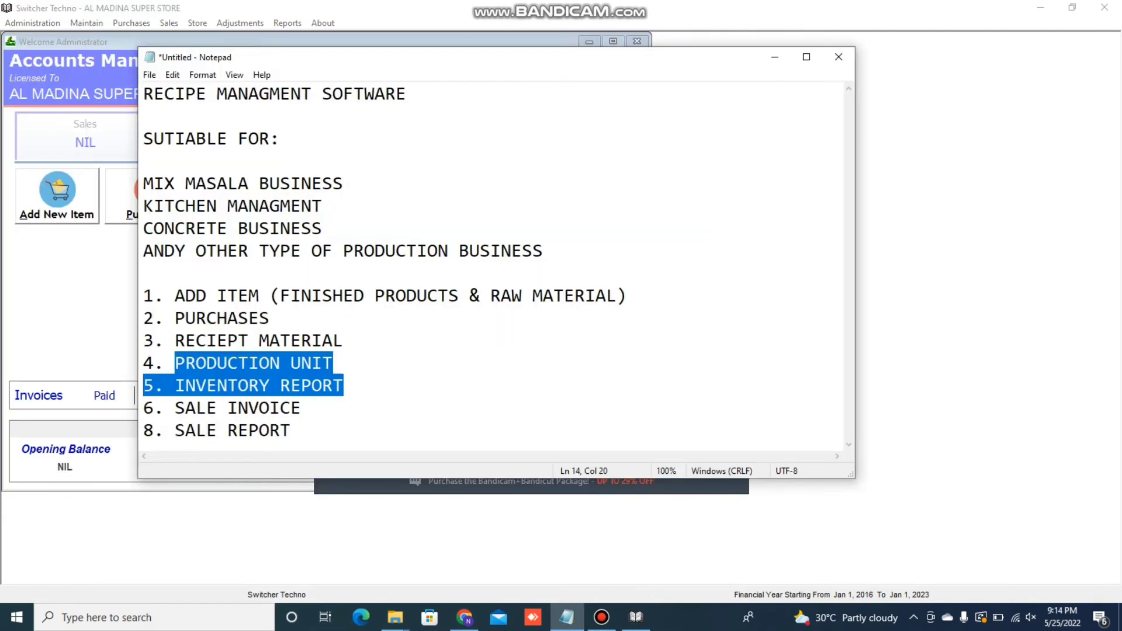
Step: Review the receipt material, production unit and inventory report entries in the Notepad outline
click(206, 363)
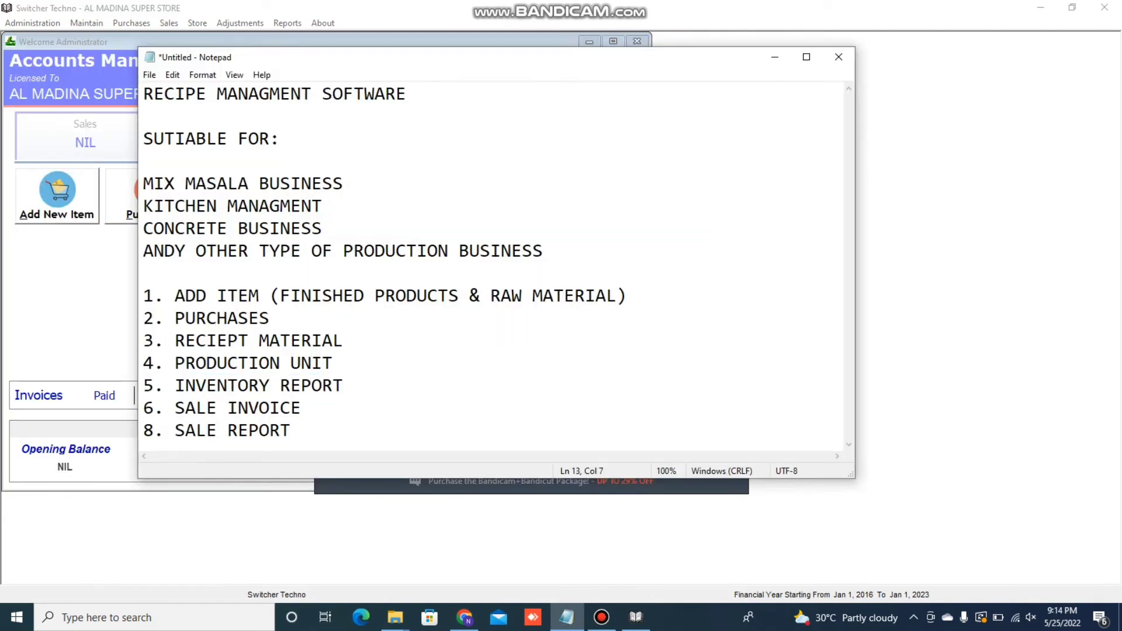
drag(174, 340, 322, 341)
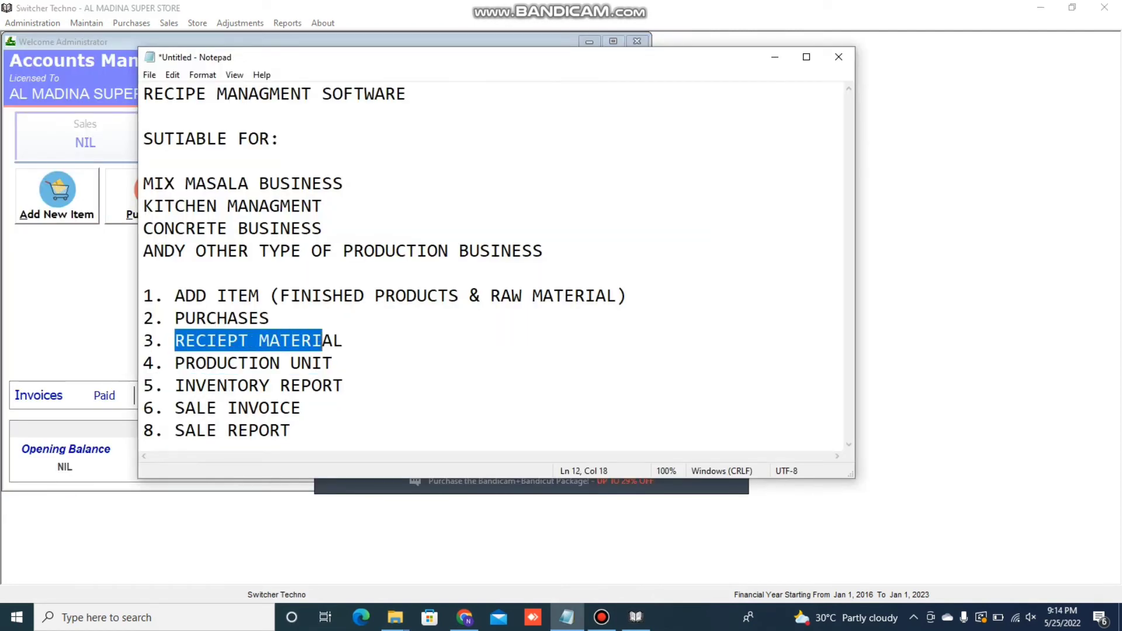
drag(175, 362, 333, 363)
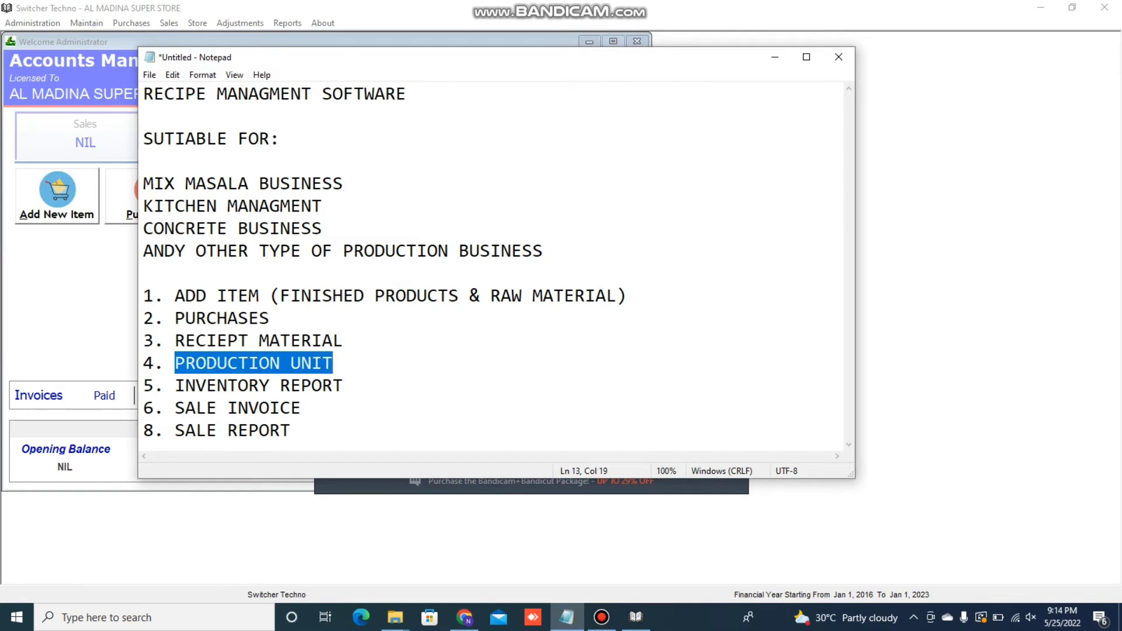
key(alt+Tab)
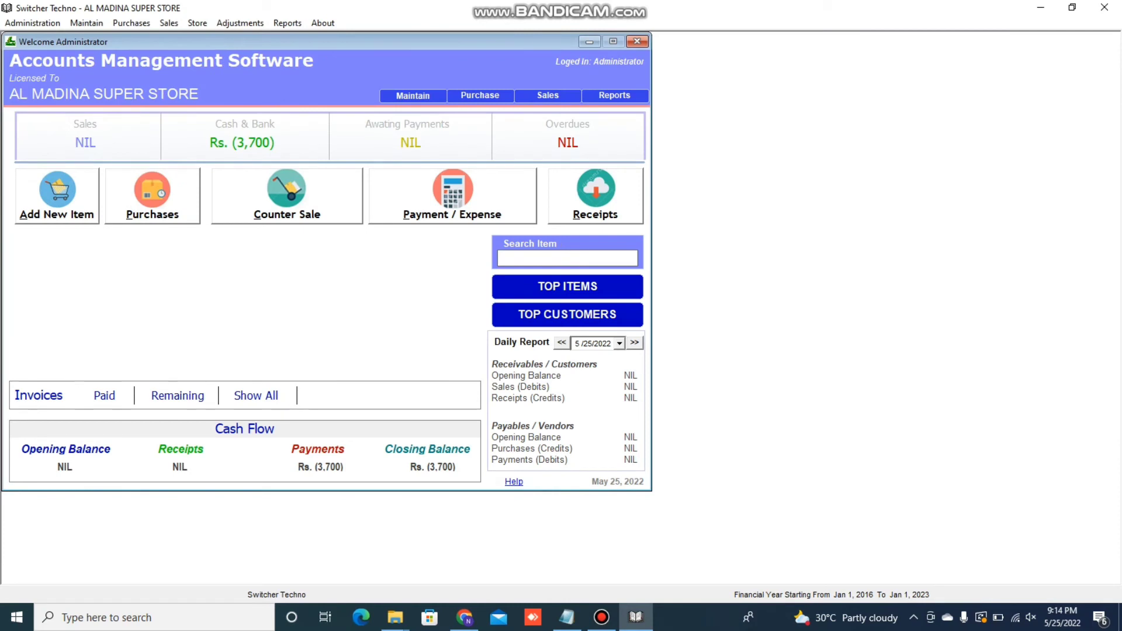
key(alt+Tab)
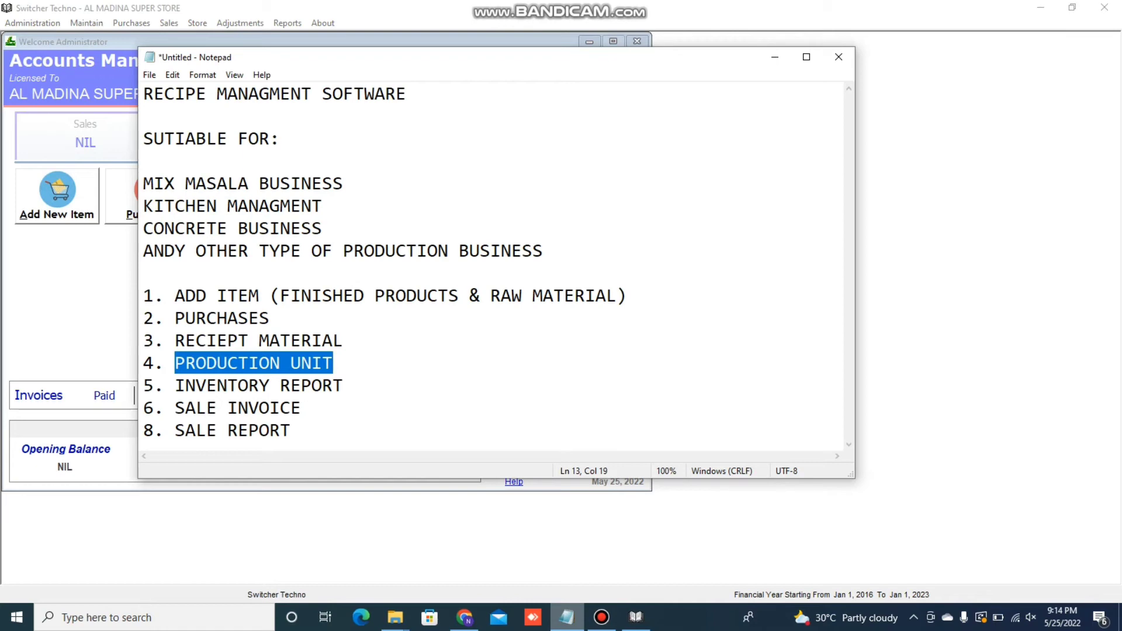
click(175, 386)
key(shift+Home)
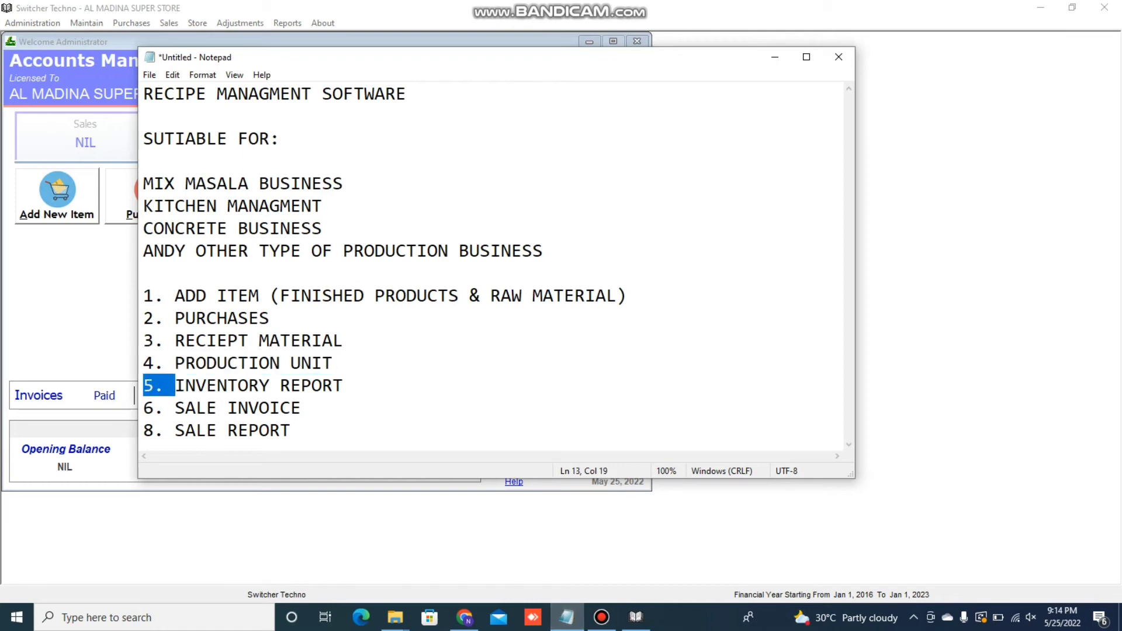
click(775, 57)
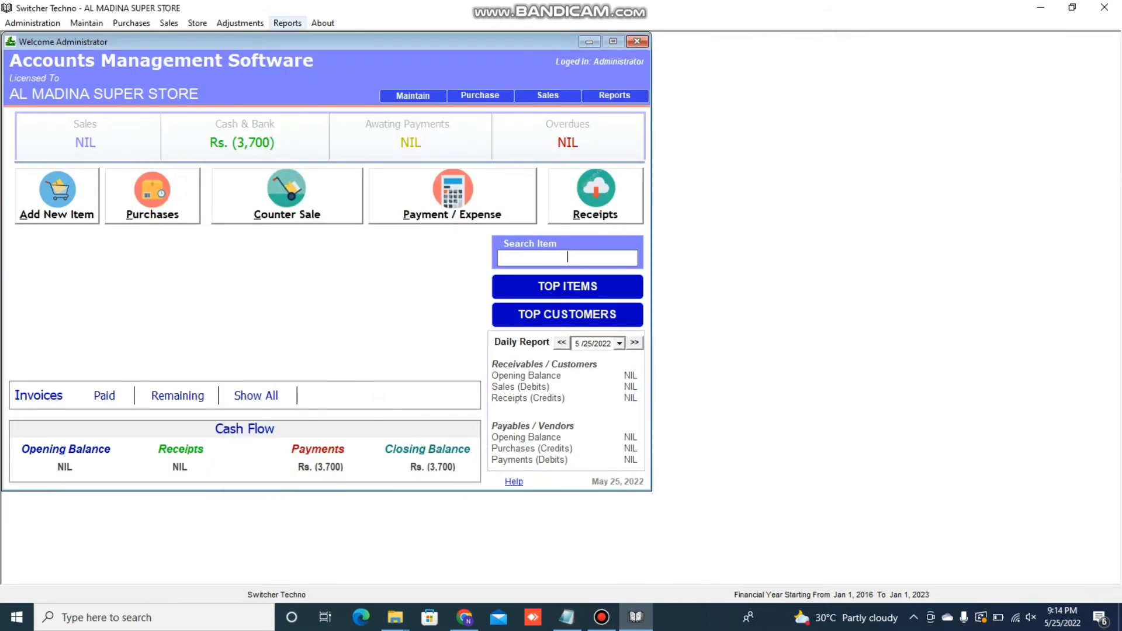
Step: Display the Inventory Balances report for all inventory items, examine the stock quantities and values, and close it
click(287, 23)
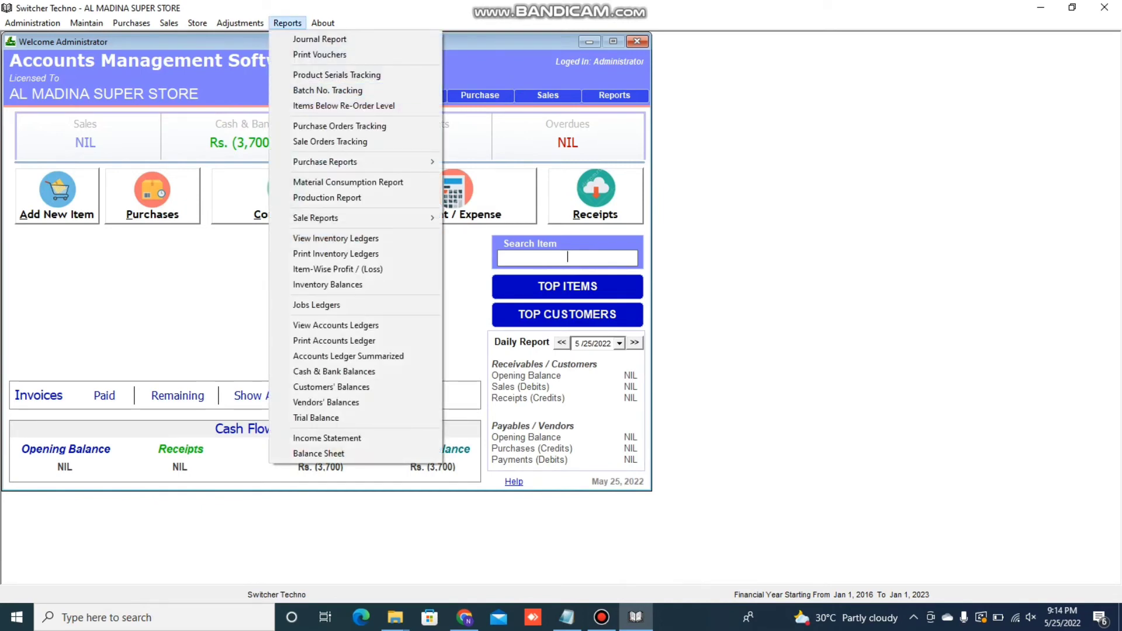
click(327, 285)
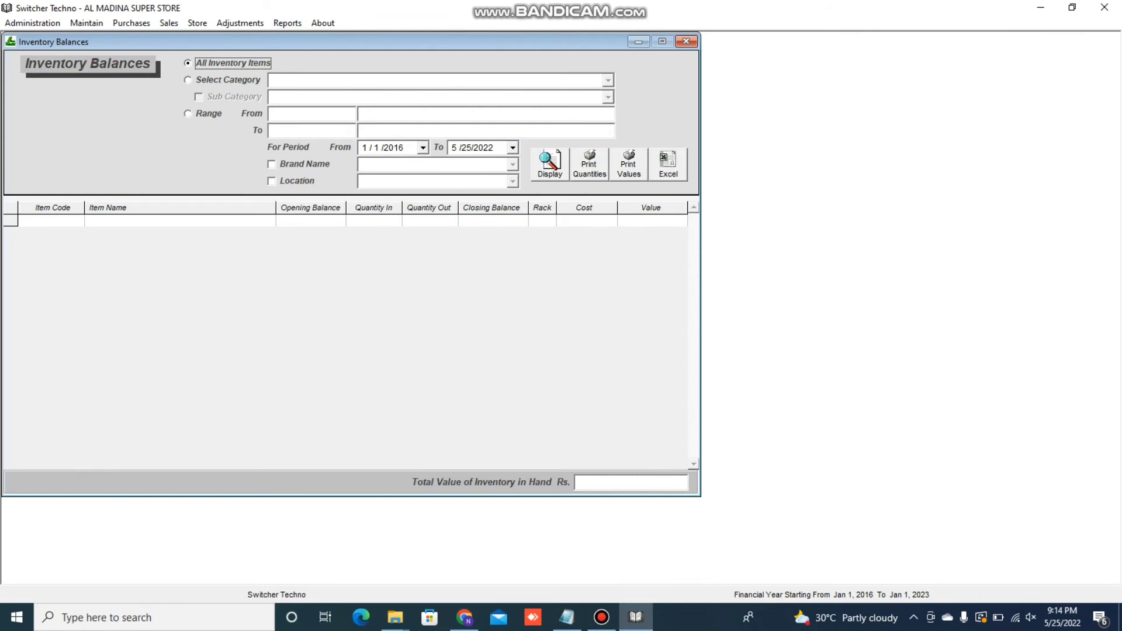
click(287, 23)
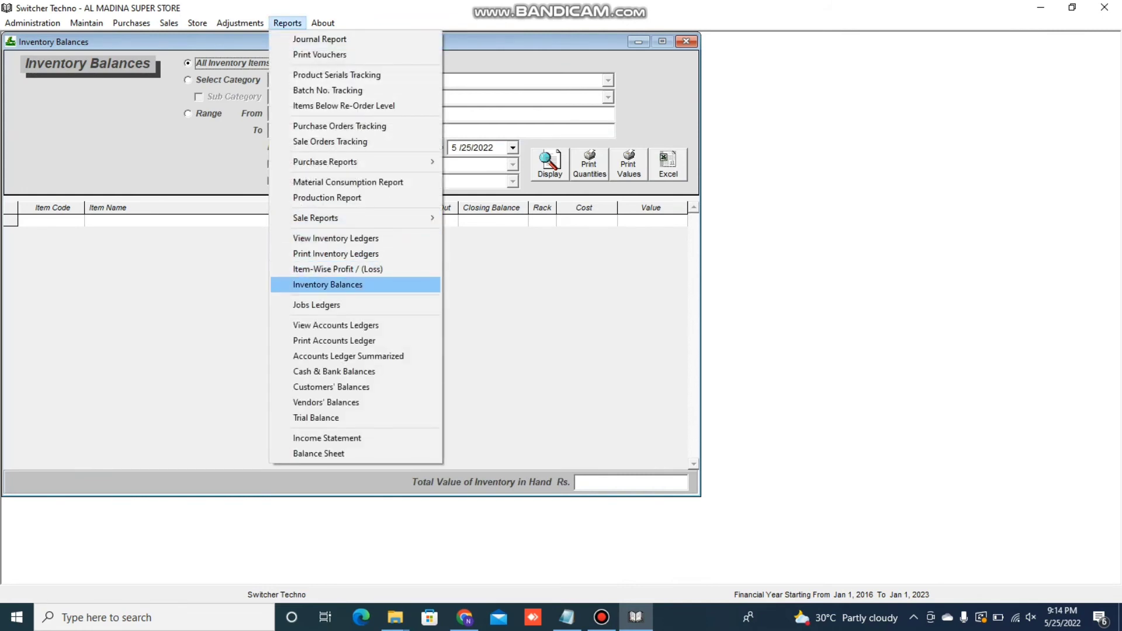
click(327, 285)
click(550, 165)
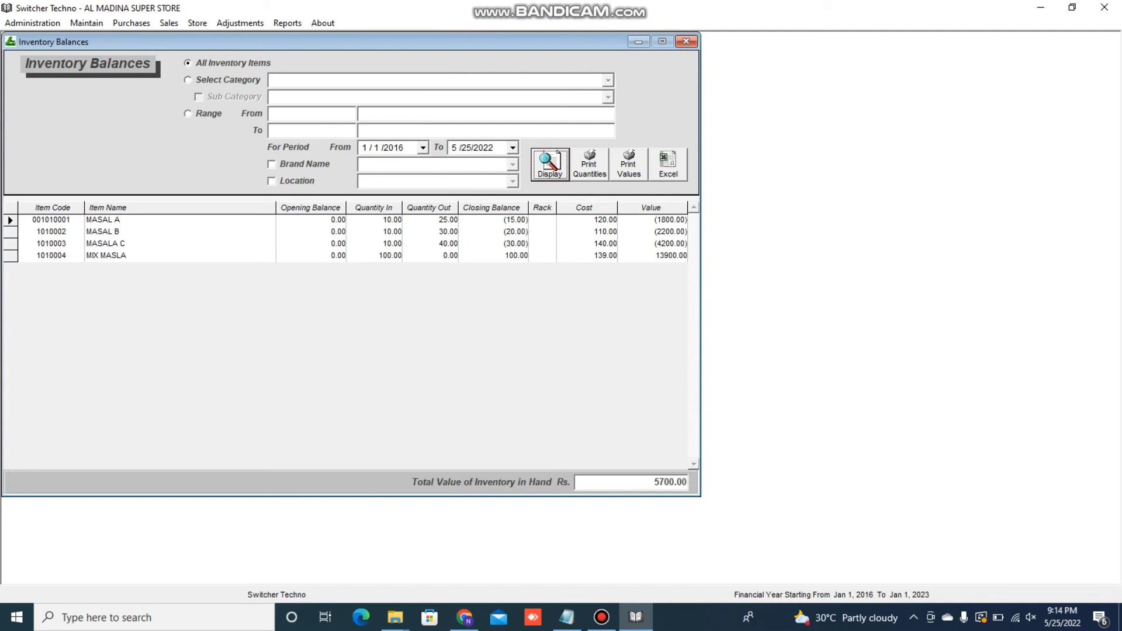
click(686, 41)
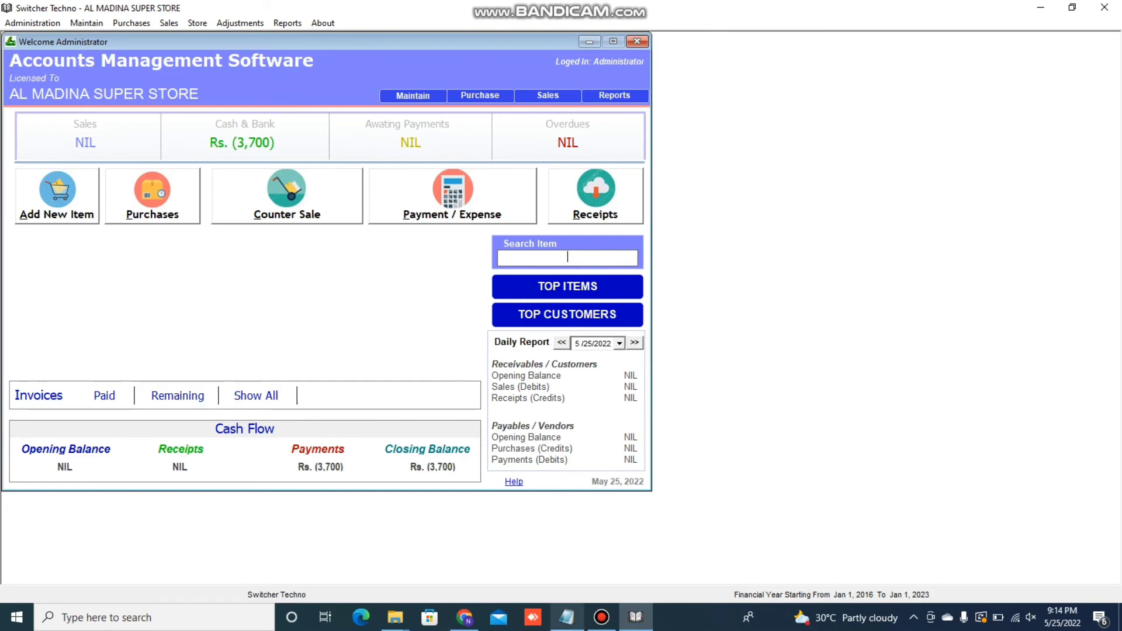
Step: Check the inventory report and sale invoice entries in the Notepad outline and return to the accounts dashboard
click(566, 617)
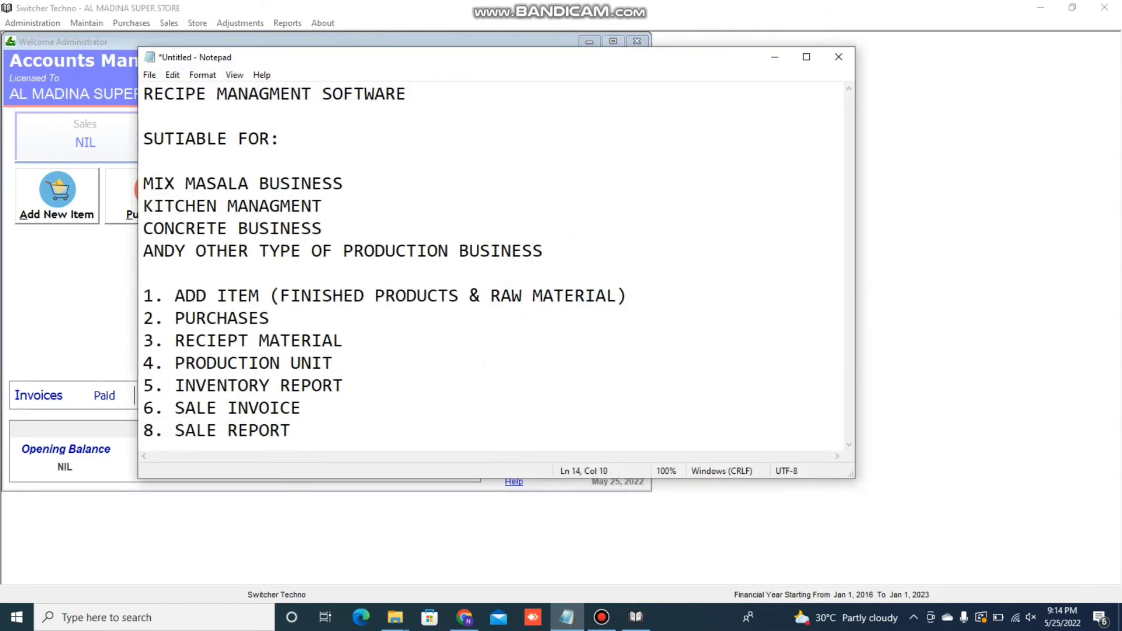
drag(176, 386, 313, 408)
click(301, 407)
click(775, 56)
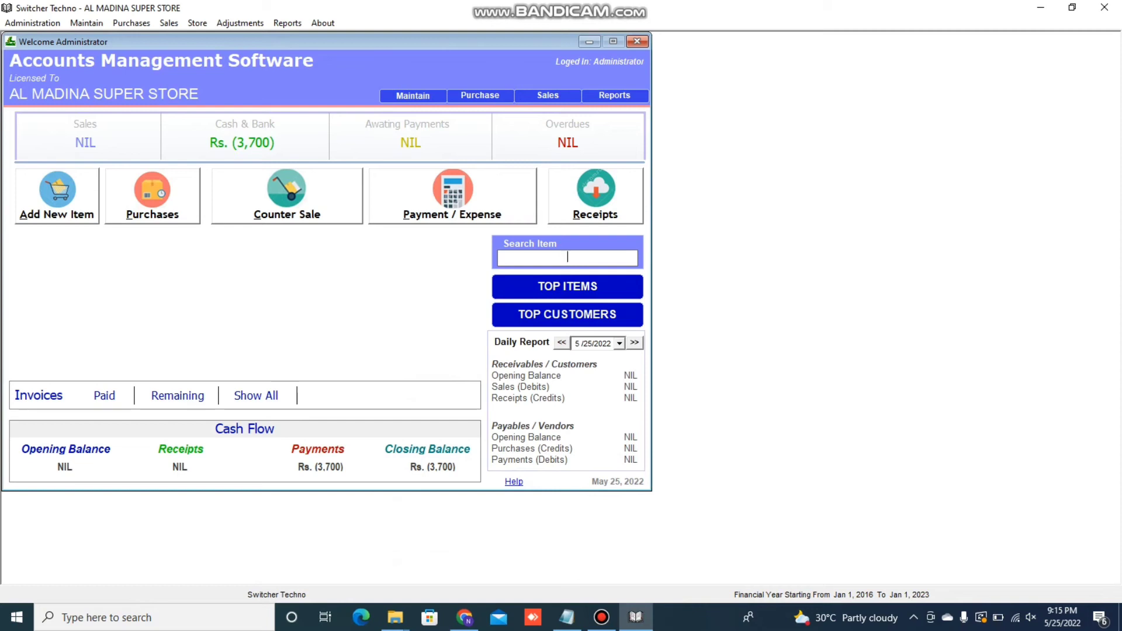
Step: Open a counter sale invoice and select MIX MASLA as the item to sell
key(alt+c)
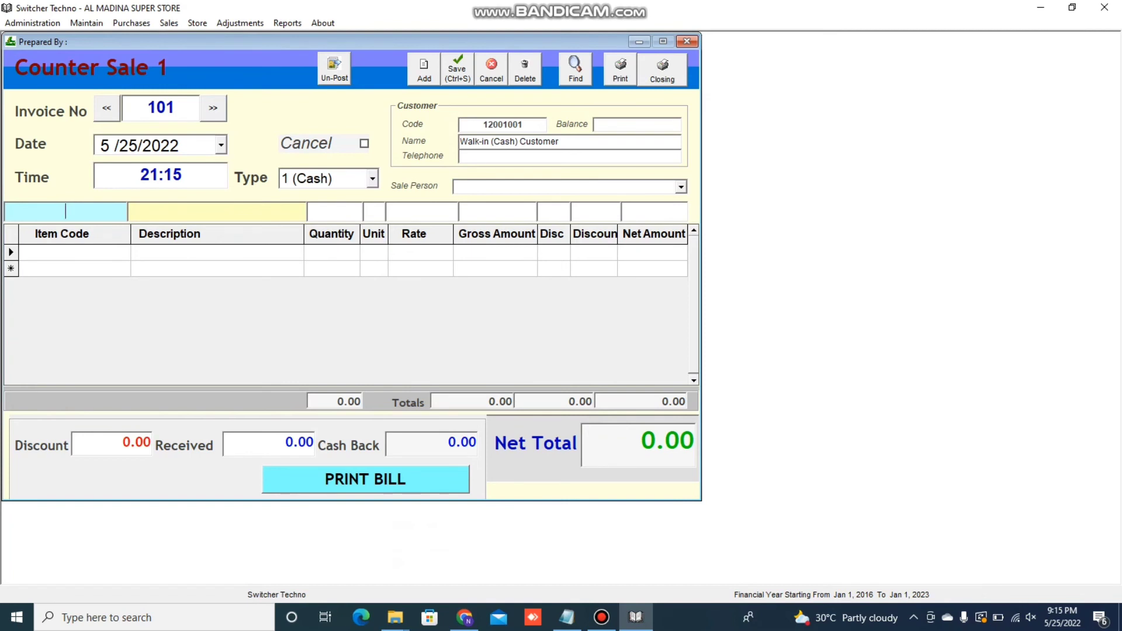
text(1)
key(Down)
key(Down)
key(Down)
key(Down)
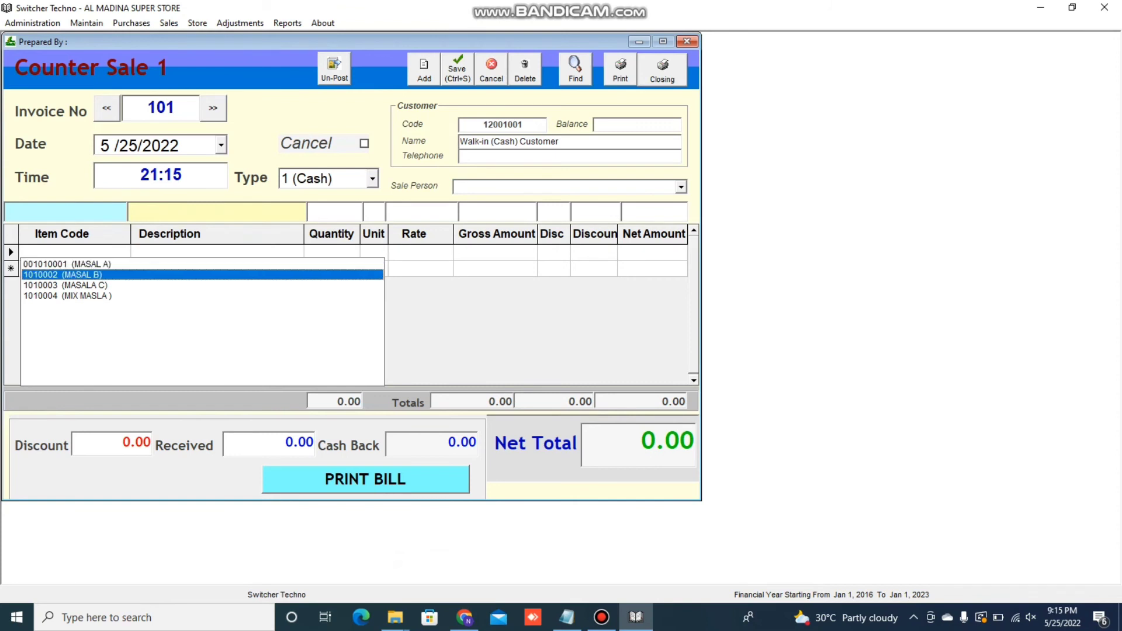
key(Return)
key(Return)
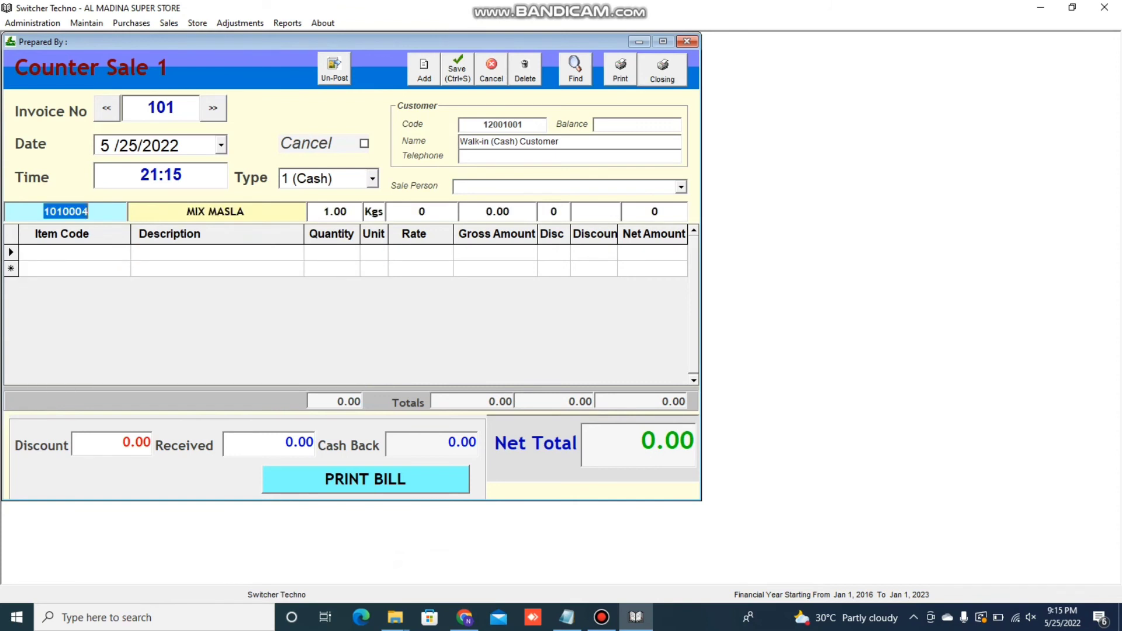
Step: Add MIX MASLA as a line item in the counter sale invoice
key(Return)
key(Return)
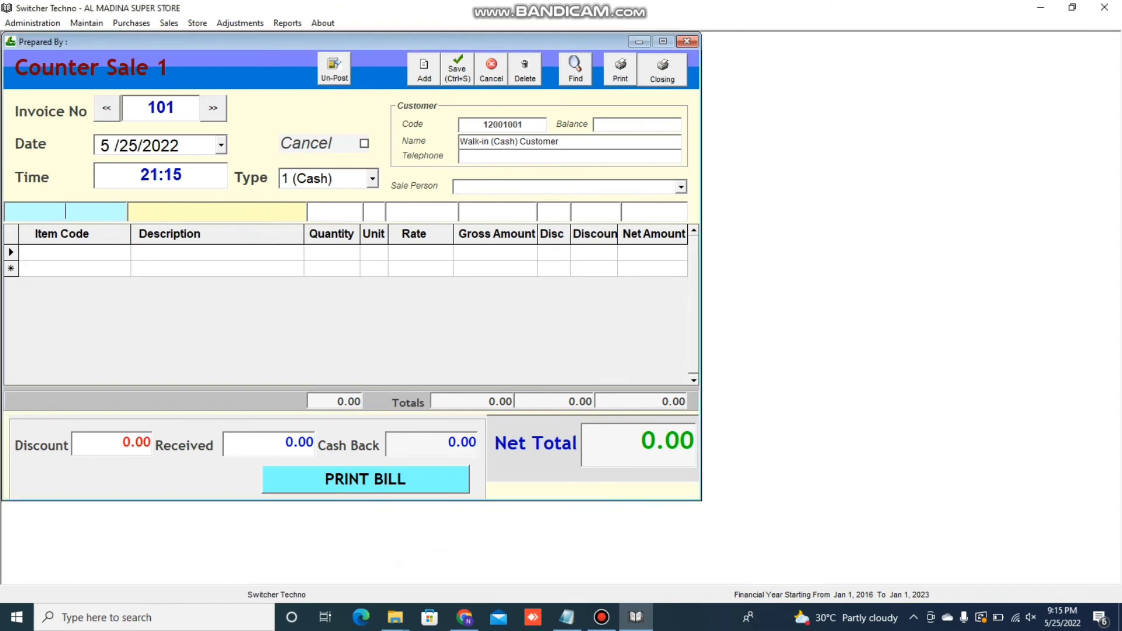
text(mix)
key(Down)
key(Return)
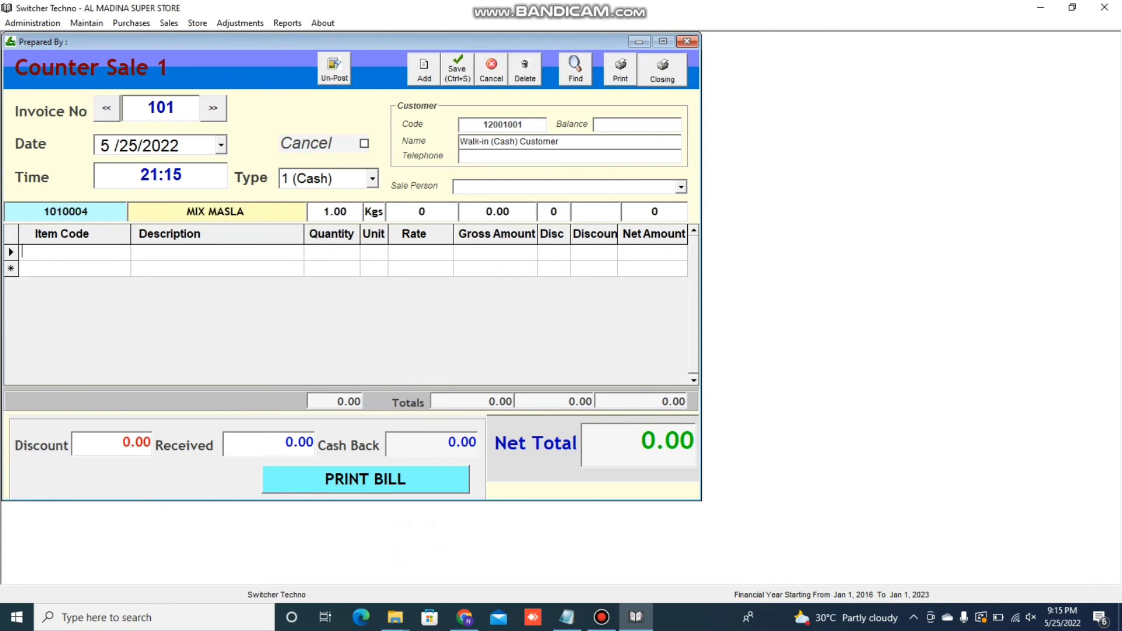
key(Return)
key(Return)
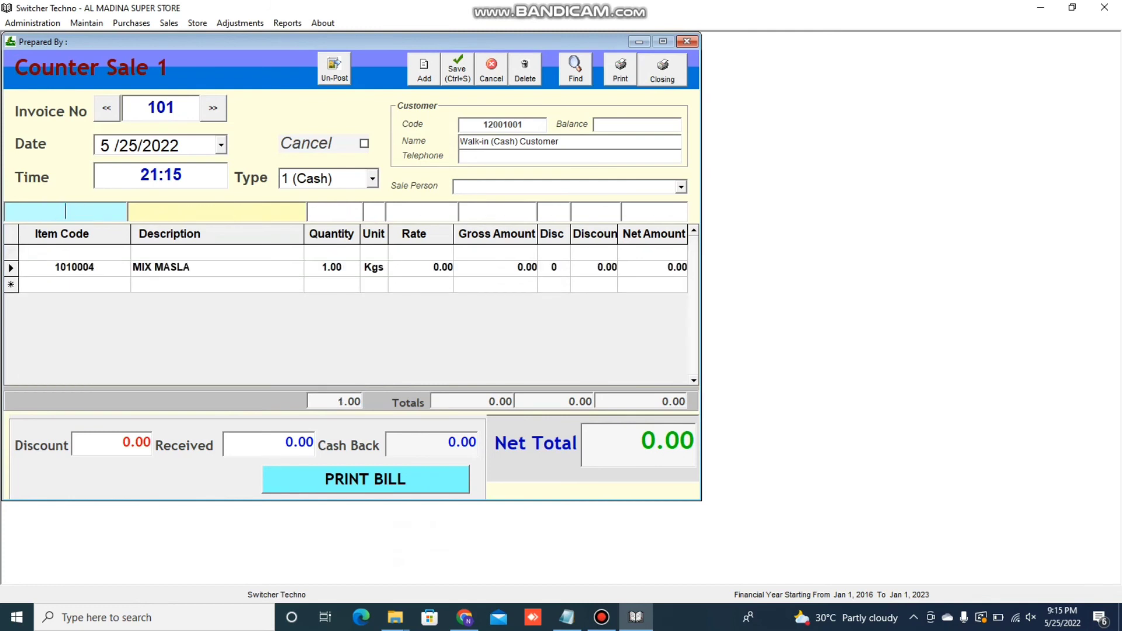
Step: Set the MIX MASLA line to a quantity of 10 and a rate of 120, and close the counter sale form
text(10)
key(Return)
key(Return)
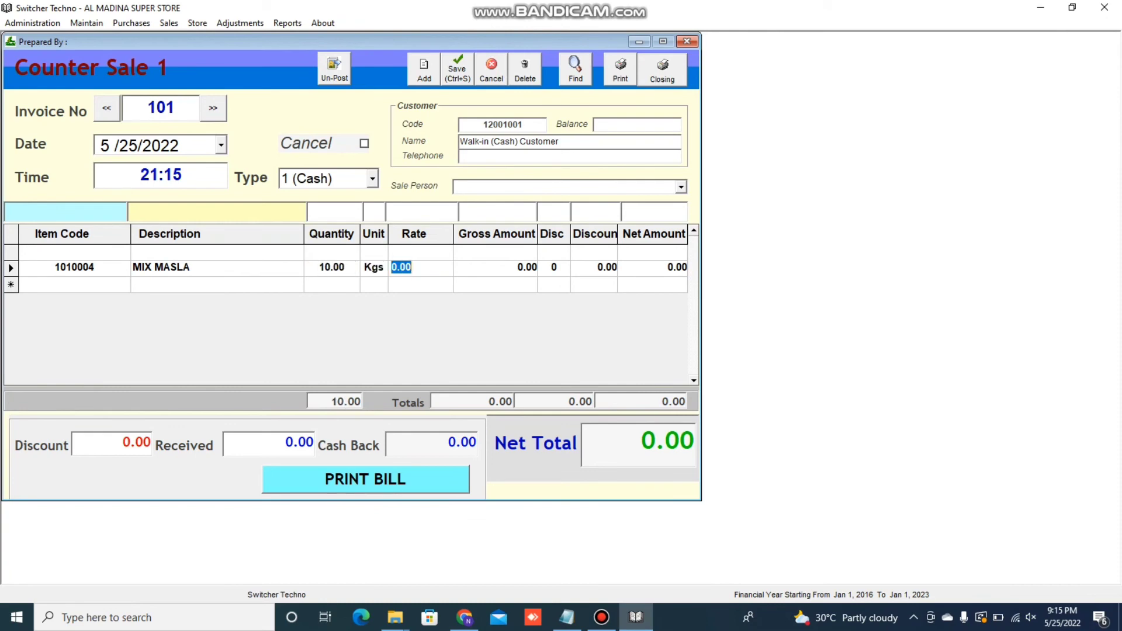
text(120)
key(Return)
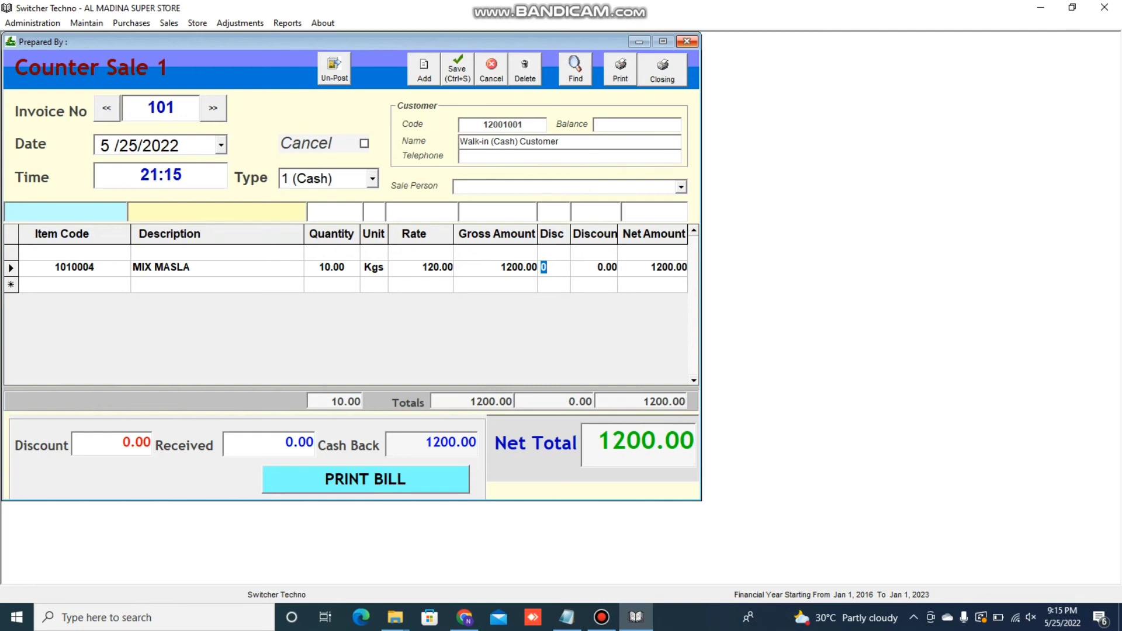
click(686, 41)
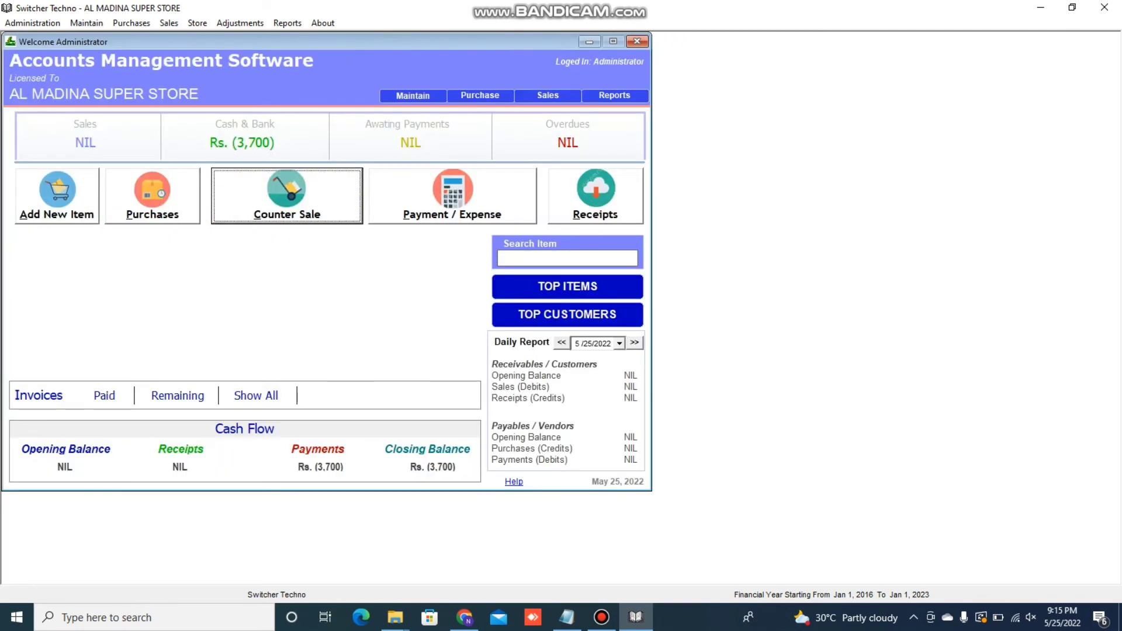
Step: Look over the available sale reports, display the Sale Register with the Sale DHA option, and close it
click(287, 23)
mouse_move(327, 218)
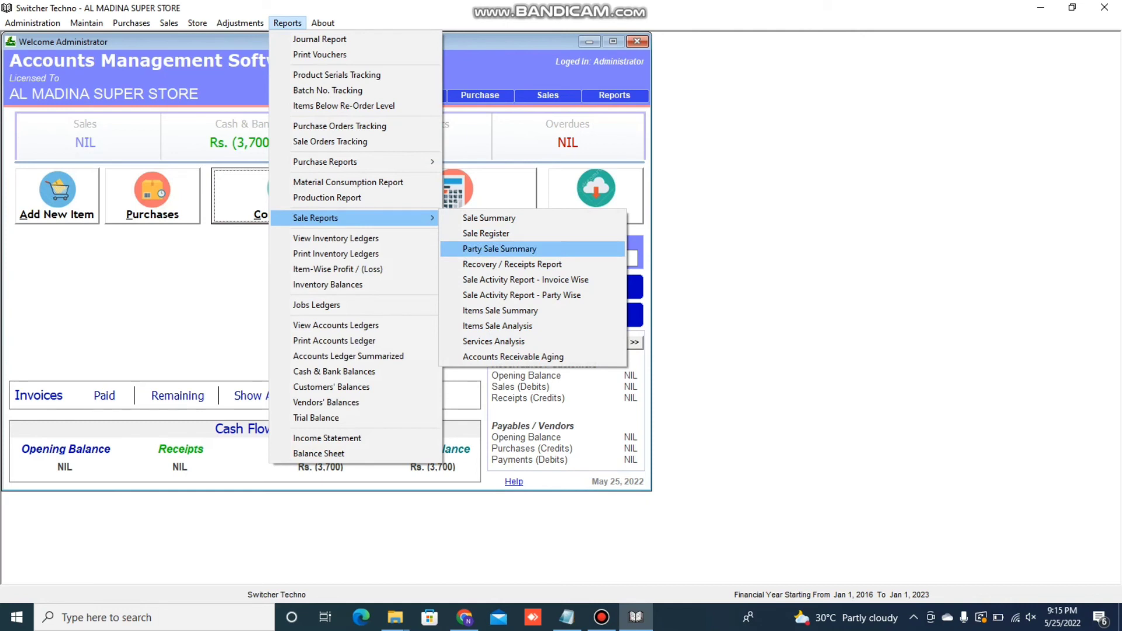
mouse_move(351, 162)
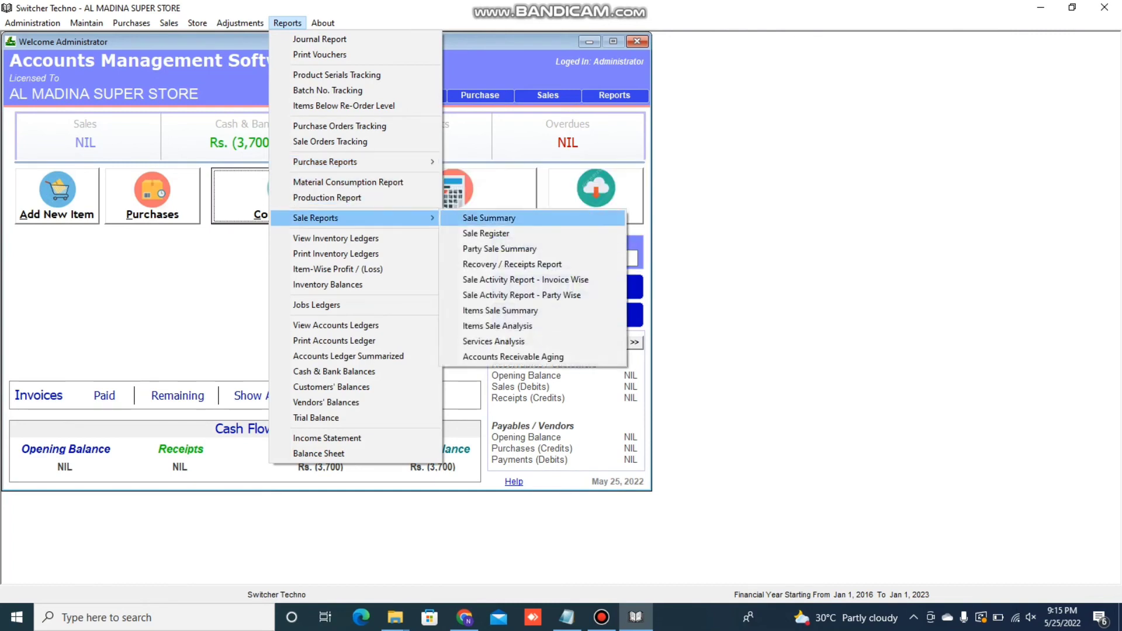
click(486, 234)
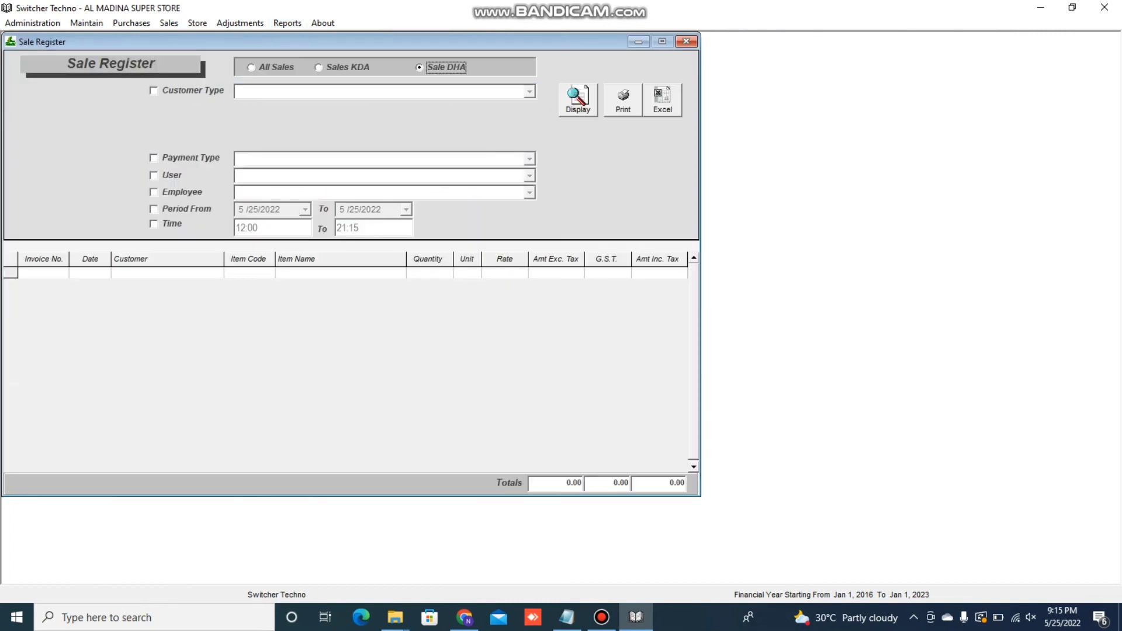
click(577, 100)
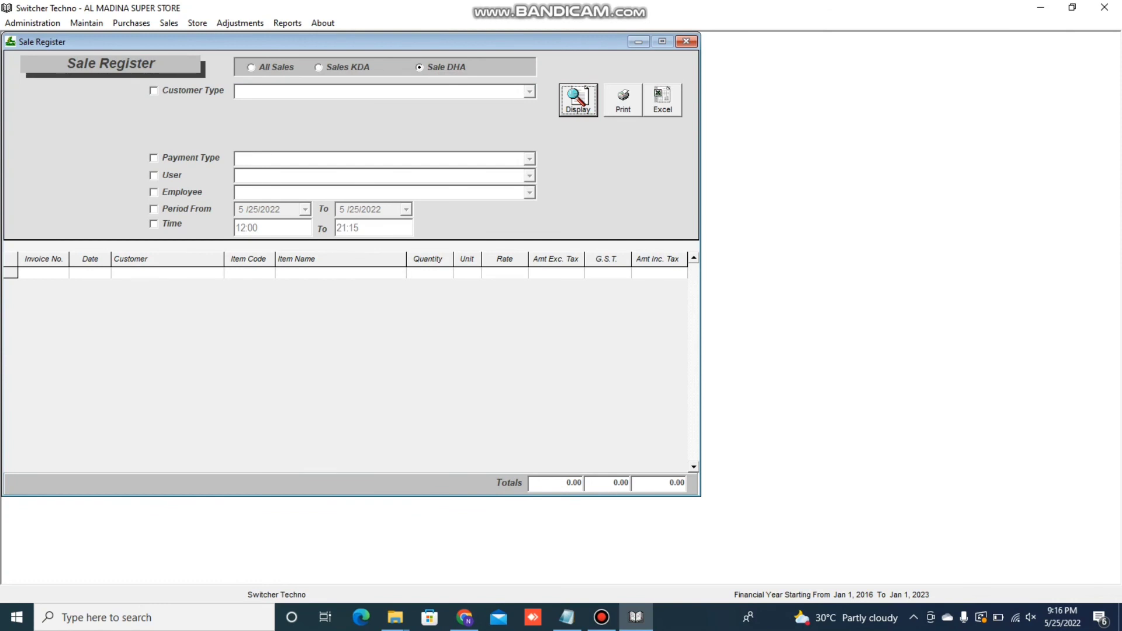
click(685, 41)
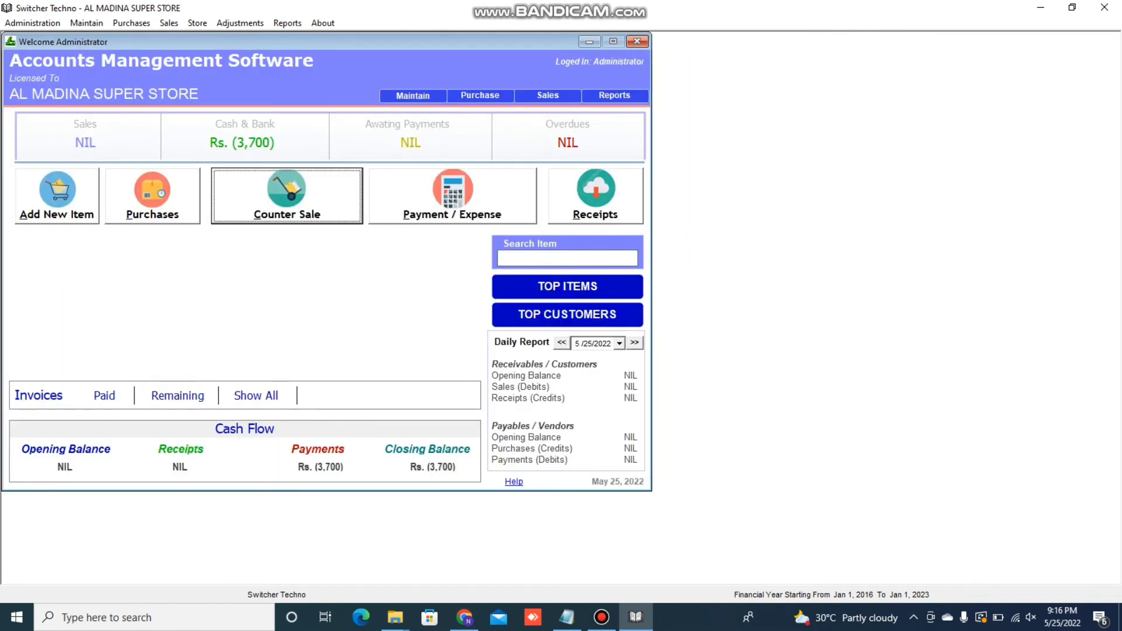
Step: Display the Production Report for all inventory items, examine the produced quantity and average rate, and close it
click(287, 23)
mouse_move(350, 217)
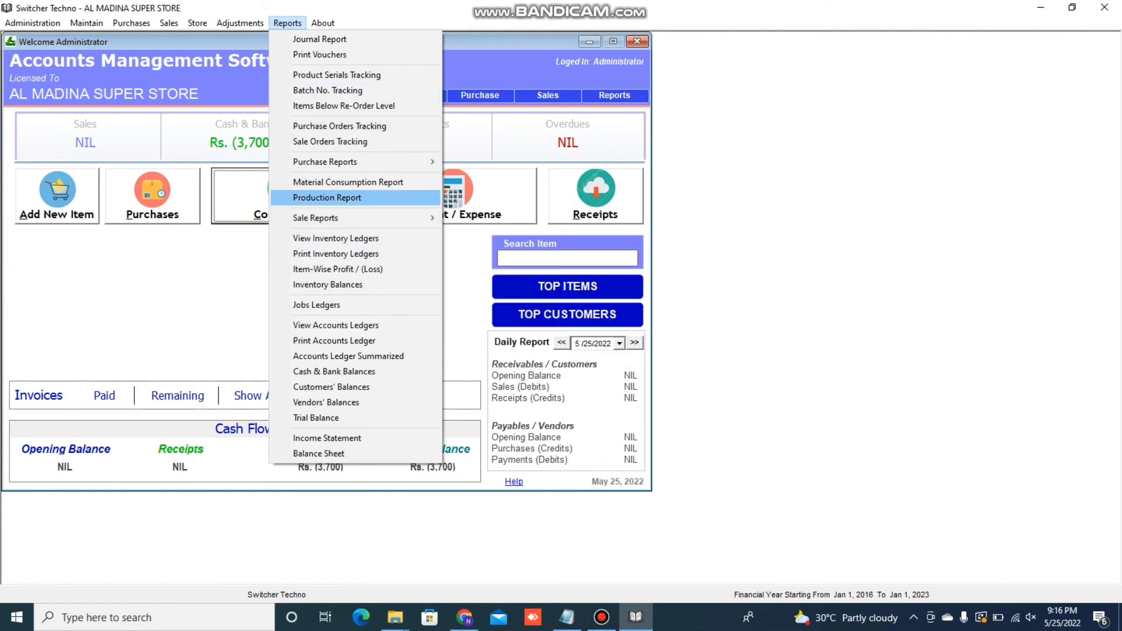
click(327, 198)
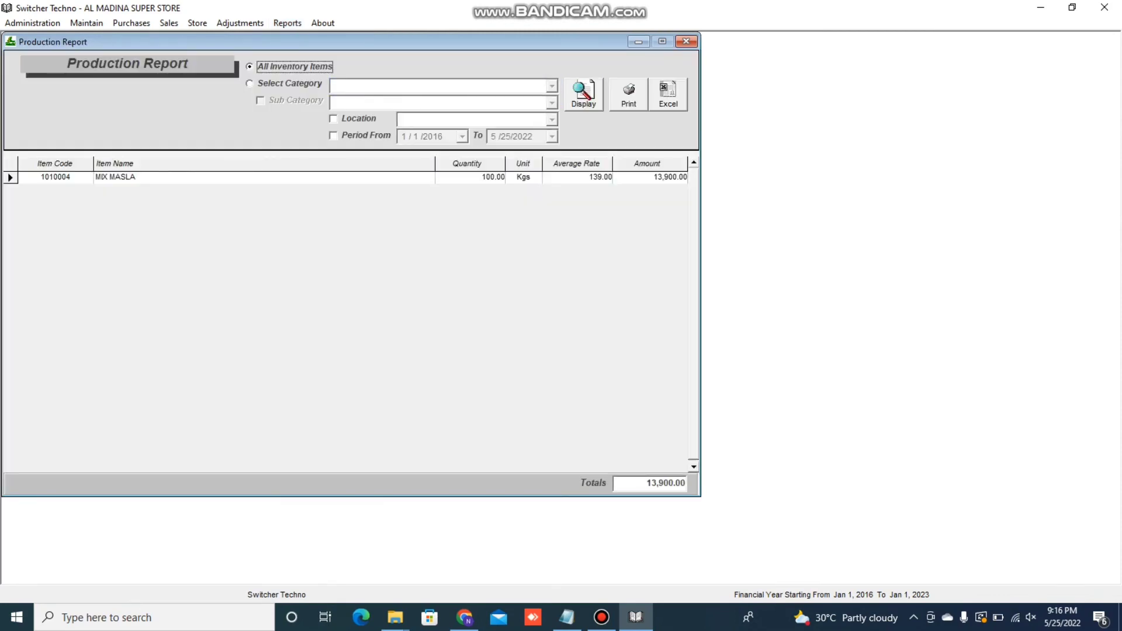
click(583, 94)
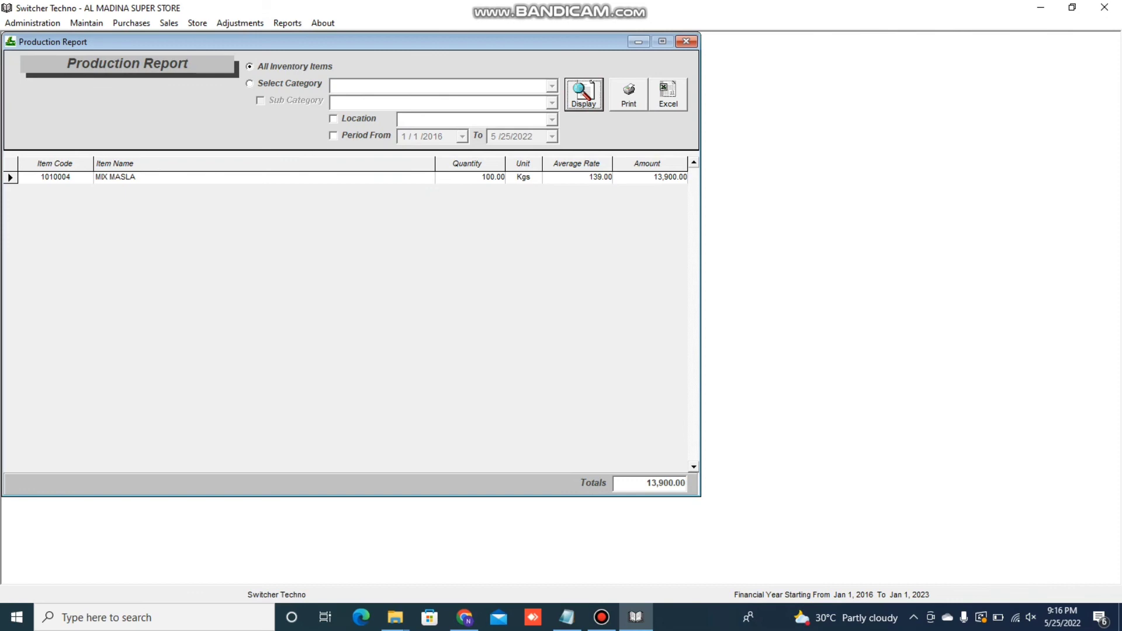
click(686, 42)
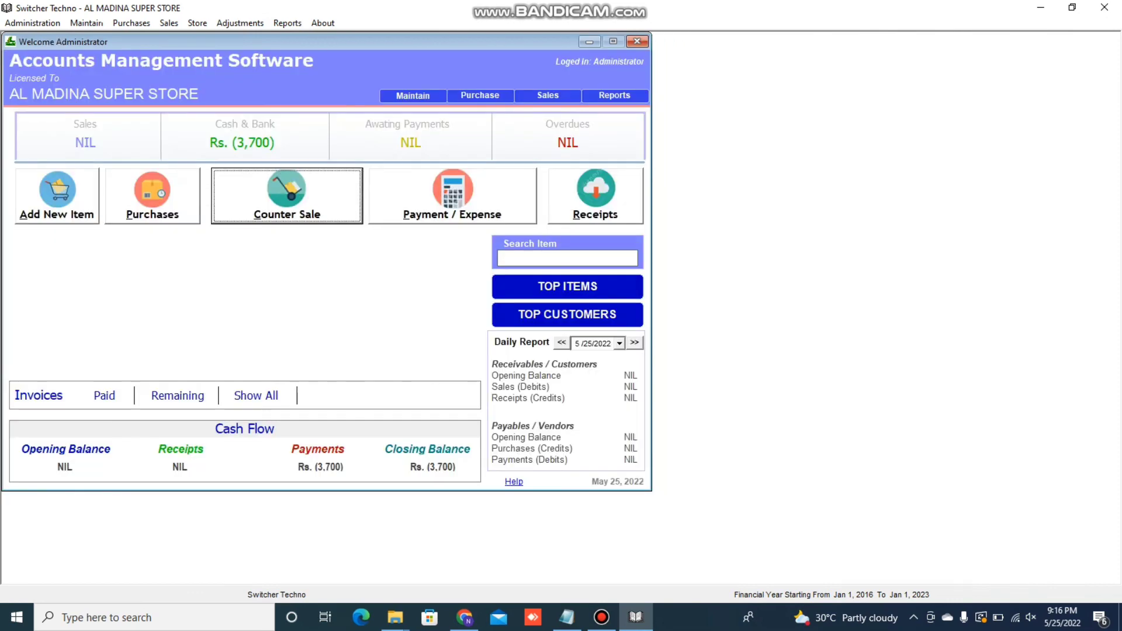
Step: Switch to the Notepad outline, review the listed workflow stages, and return to the accounts dashboard
click(566, 617)
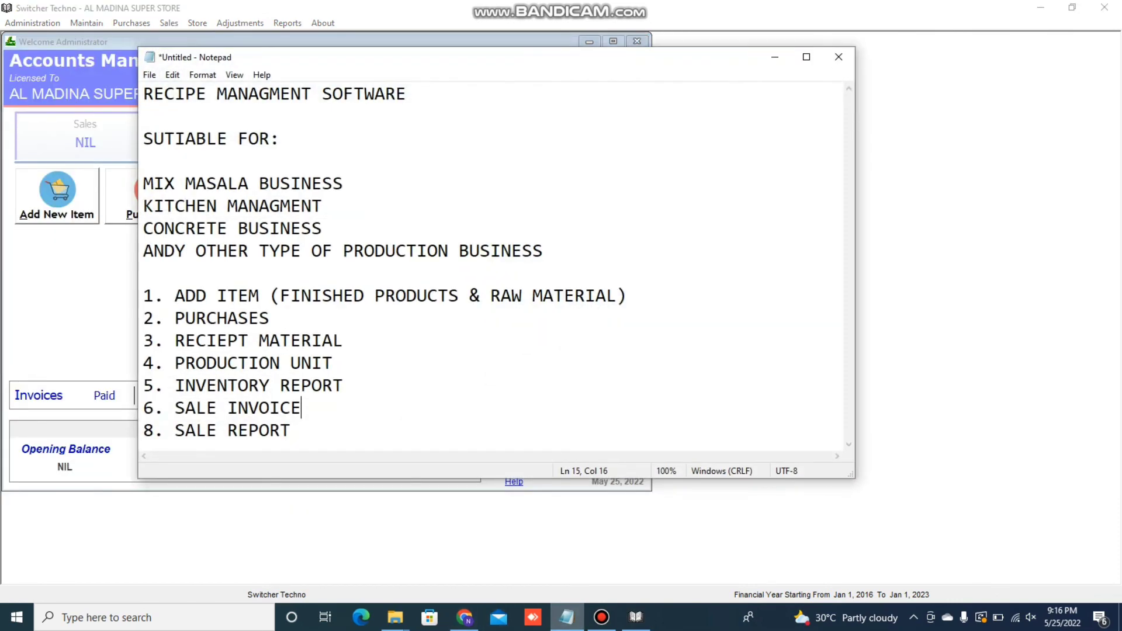
click(322, 363)
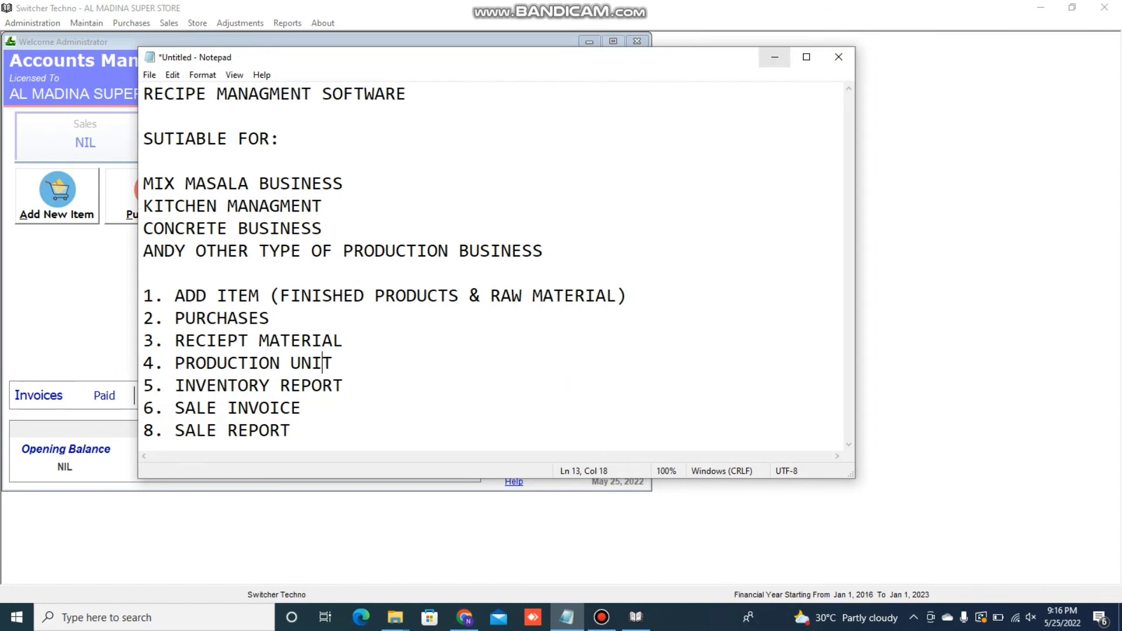
click(775, 57)
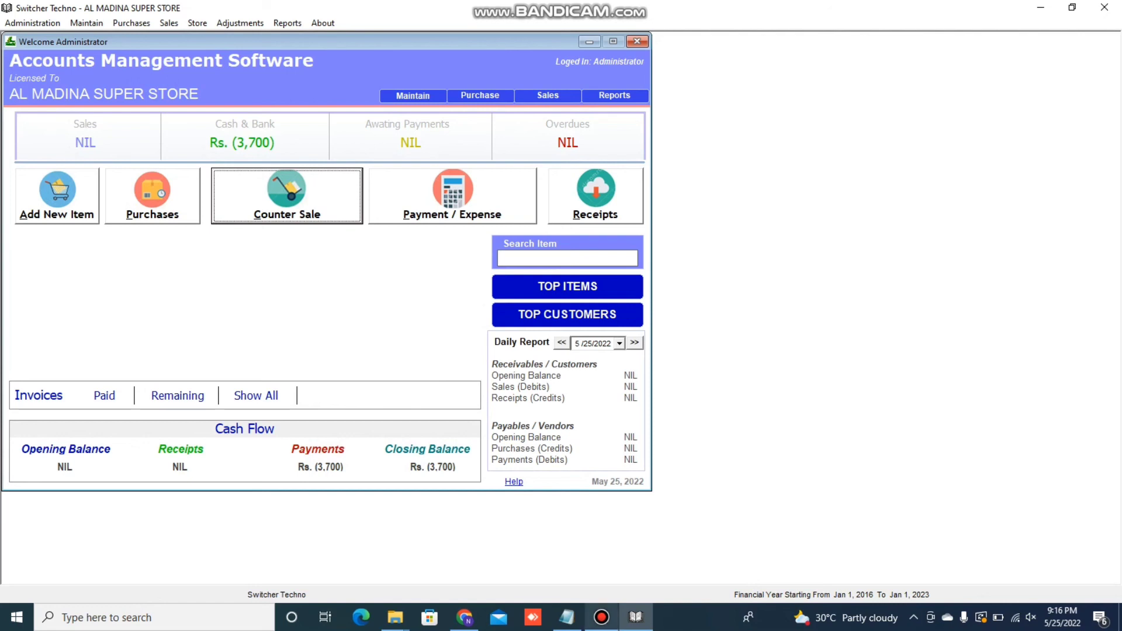
mouse_move(636, 616)
click(601, 617)
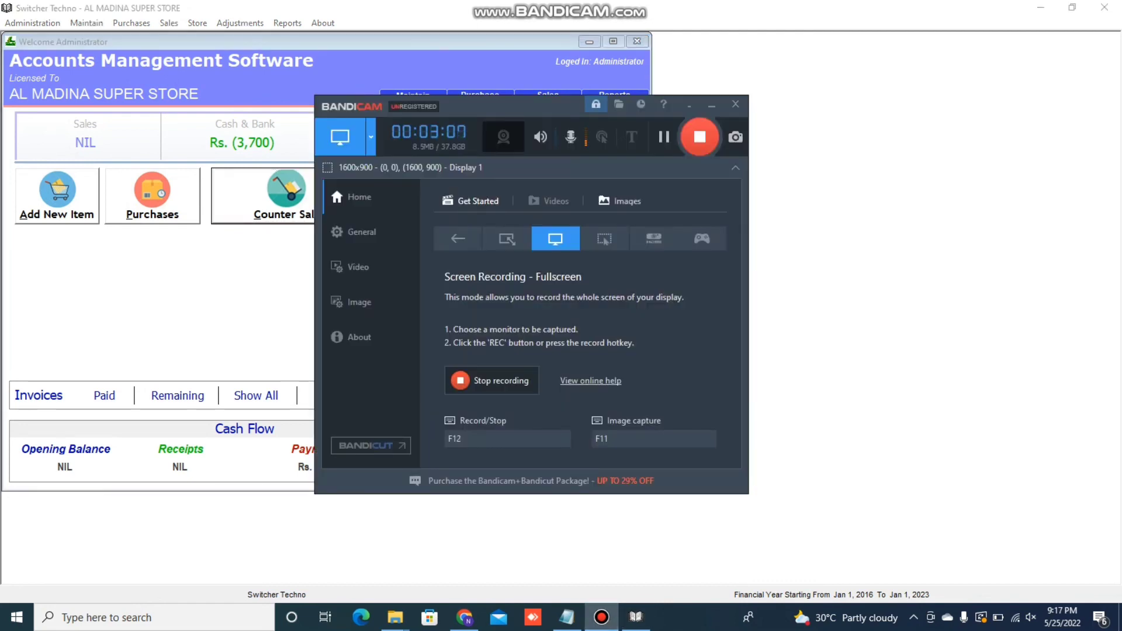